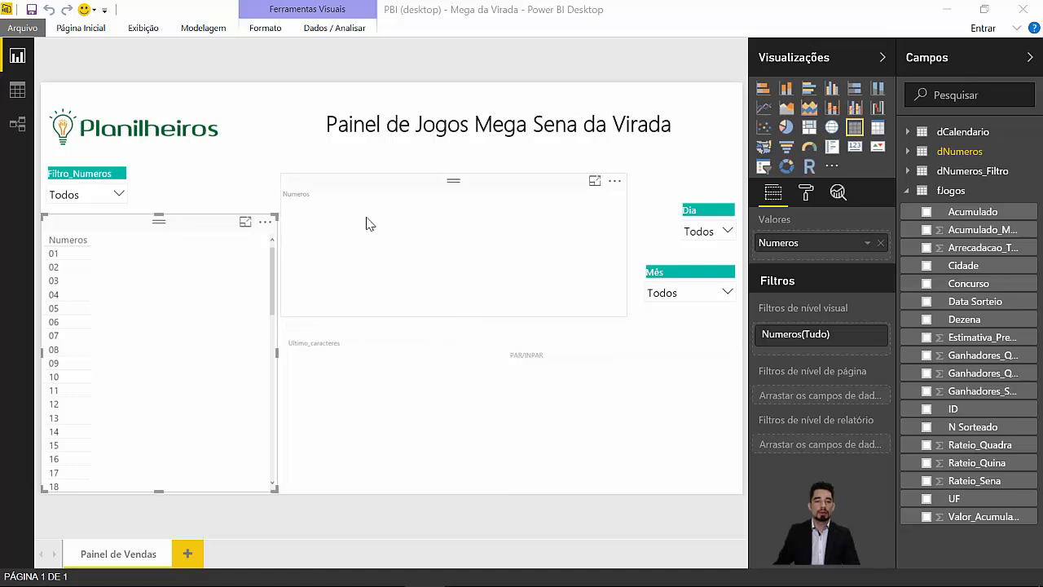
Step: Examine the fields assigned to the Numeros and Ultimo_caracteres charts, the PAR/INPAR visual and the Numeros table
{"action": "left_click", "coordinate": [363, 381]}
{"action": "left_click", "coordinate": [648, 398]}
{"action": "left_click", "coordinate": [549, 270]}
{"action": "left_click", "coordinate": [421, 396]}
{"action": "left_click", "coordinate": [526, 410]}
{"action": "left_click", "coordinate": [481, 291]}
{"action": "left_click", "coordinate": [434, 389]}
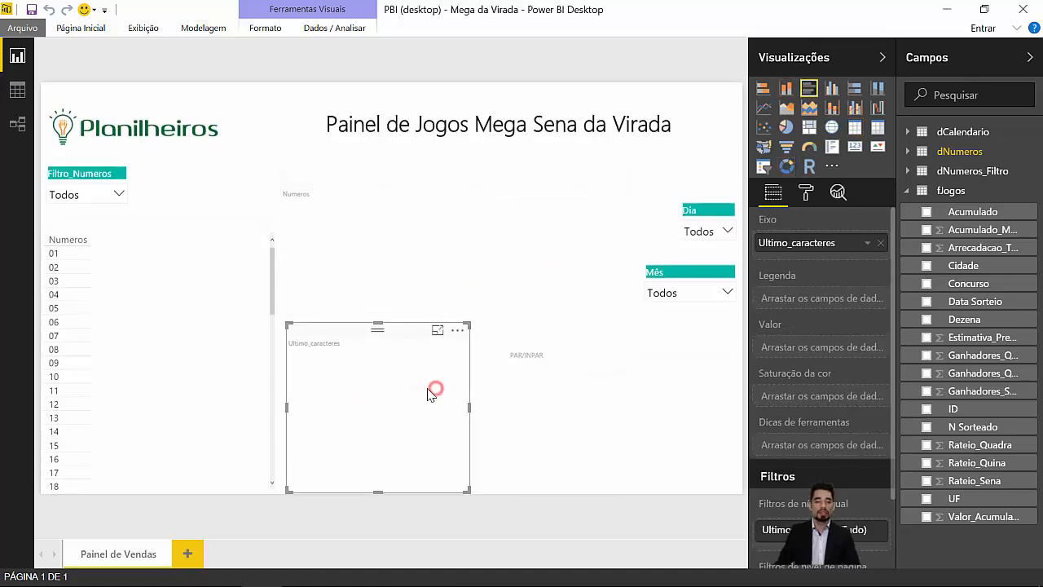
{"action": "left_click", "coordinate": [158, 336]}
{"action": "left_click", "coordinate": [160, 333]}
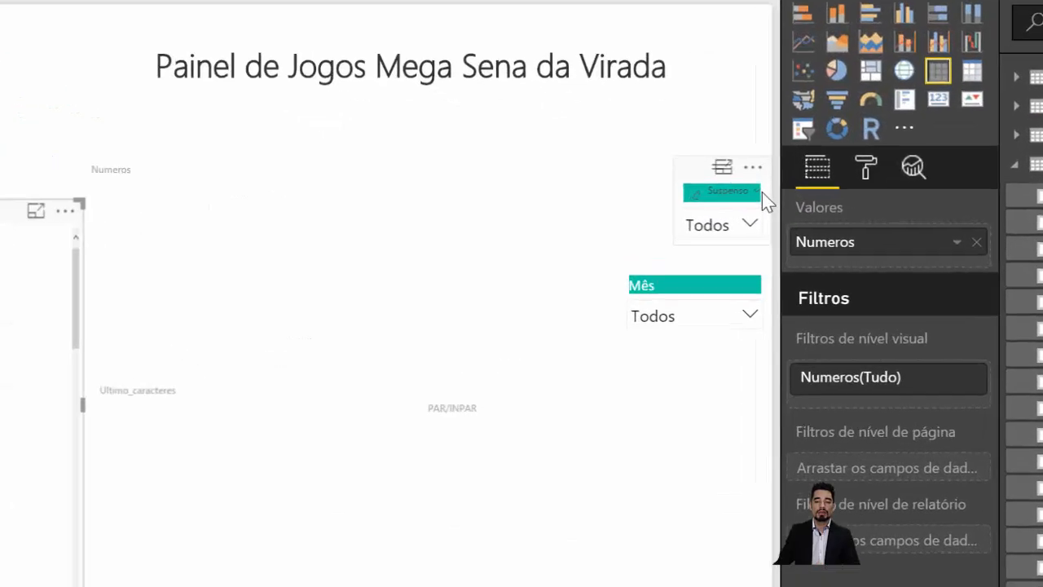
Step: Try the Lista style on the Dia slicer and stretch it downward to show more day values
{"action": "left_click", "coordinate": [729, 209]}
{"action": "left_click", "coordinate": [792, 199]}
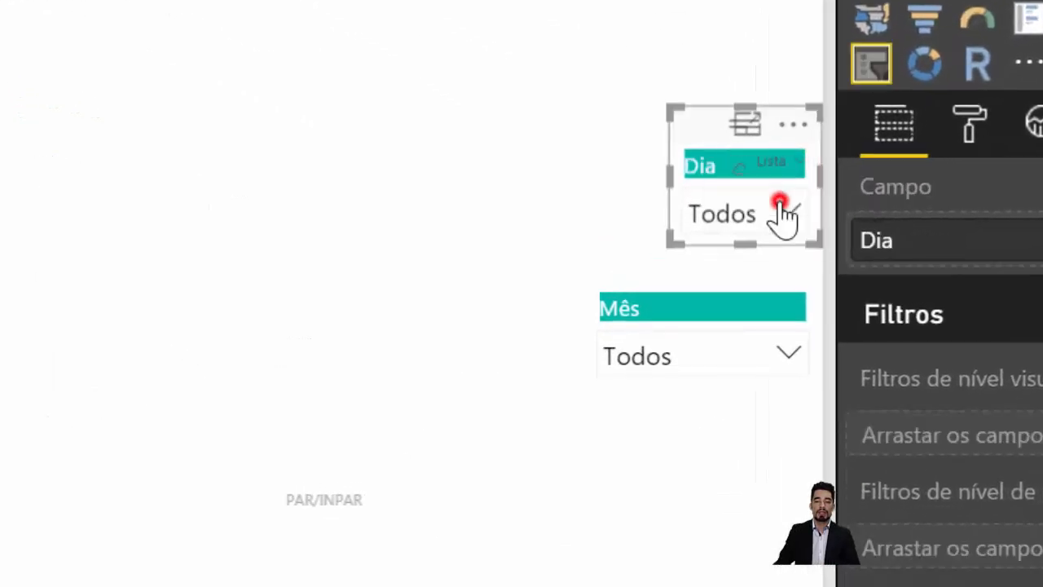
{"action": "left_click_drag", "start_coordinate": [746, 243], "coordinate": [742, 550]}
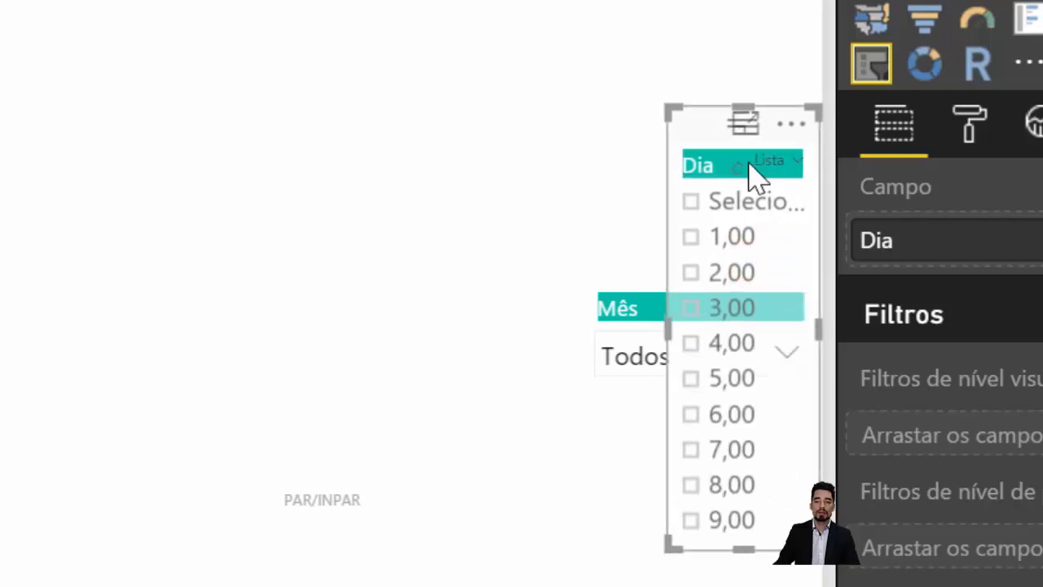
Step: Return the Dia slicer to the Suspenso style, shrink it to a compact height, and check its day options
{"action": "left_click", "coordinate": [800, 168]}
{"action": "left_click", "coordinate": [795, 238]}
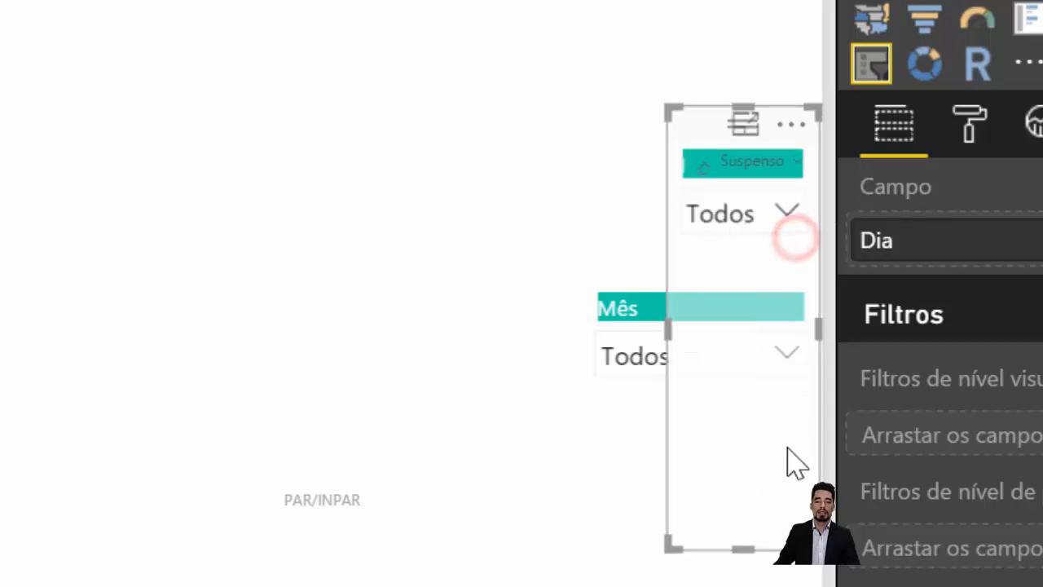
{"action": "left_click_drag", "start_coordinate": [742, 545], "coordinate": [732, 254]}
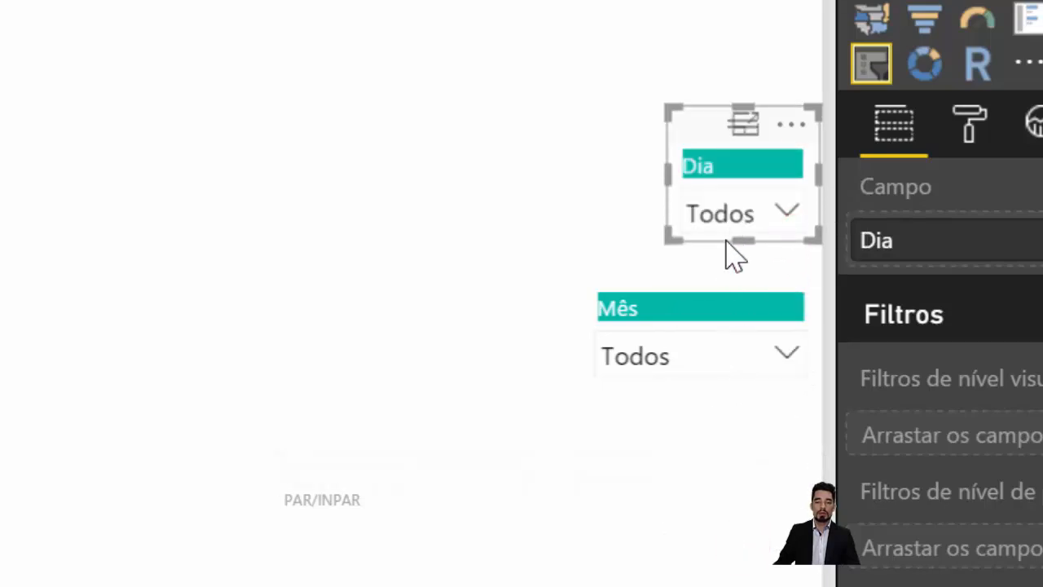
{"action": "left_click", "coordinate": [787, 212]}
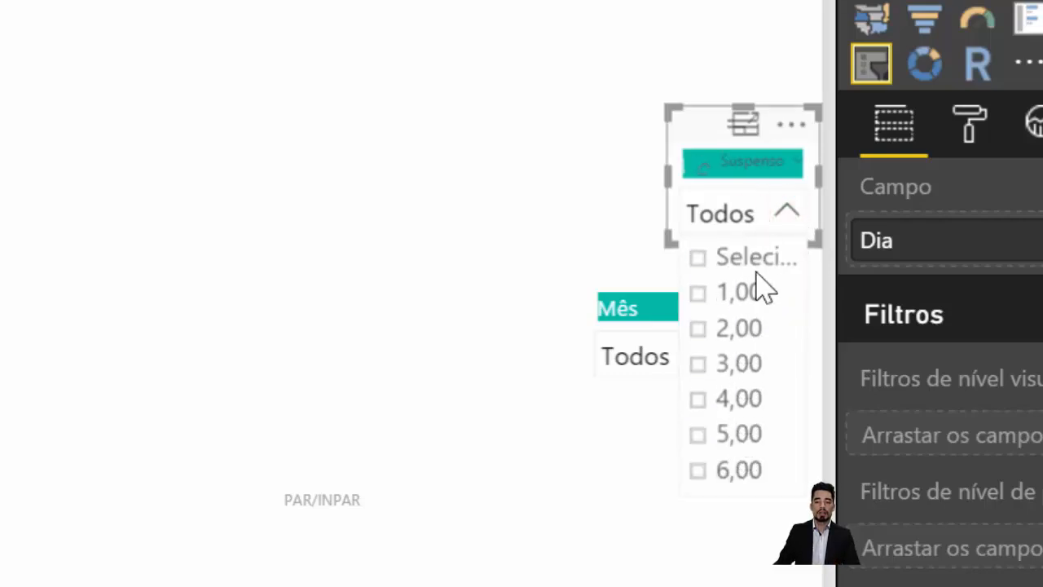
{"action": "left_click", "coordinate": [787, 205]}
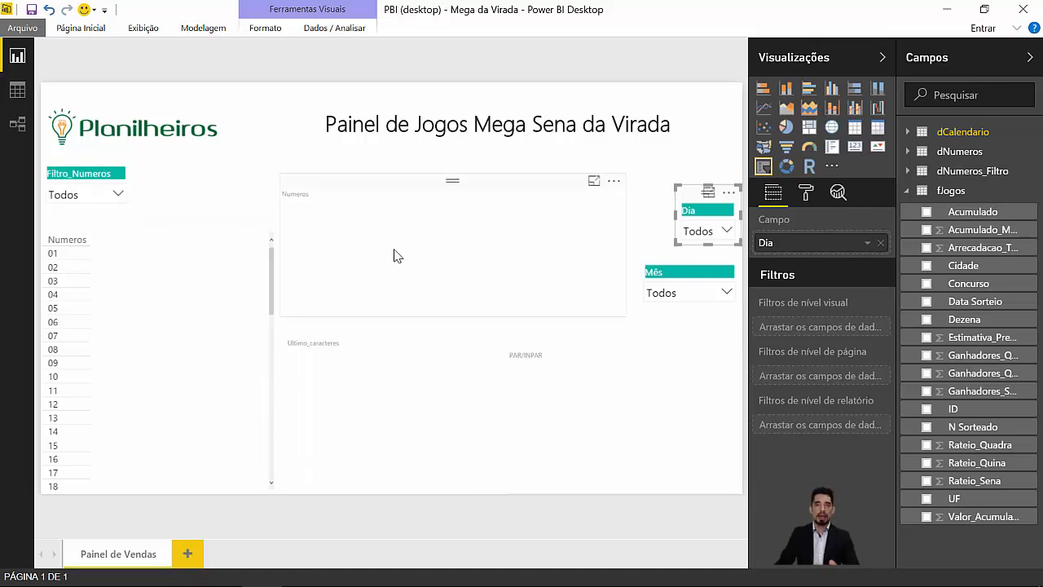
Step: Review the Ultimo_caracteres chart, the PAR/INPAR donut and the Numeros table one after another
{"action": "left_click", "coordinate": [399, 376]}
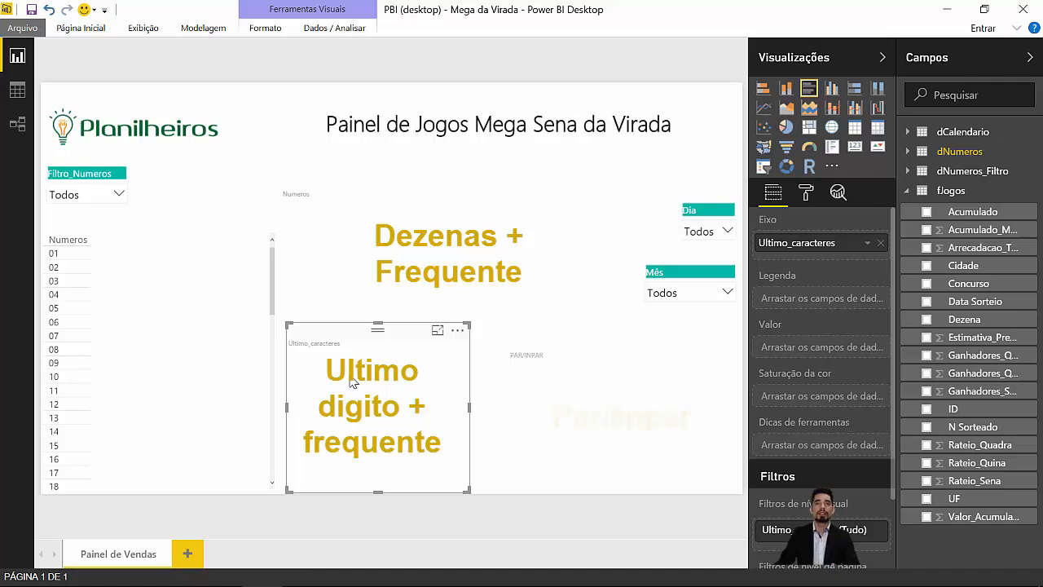
{"action": "left_click", "coordinate": [535, 403]}
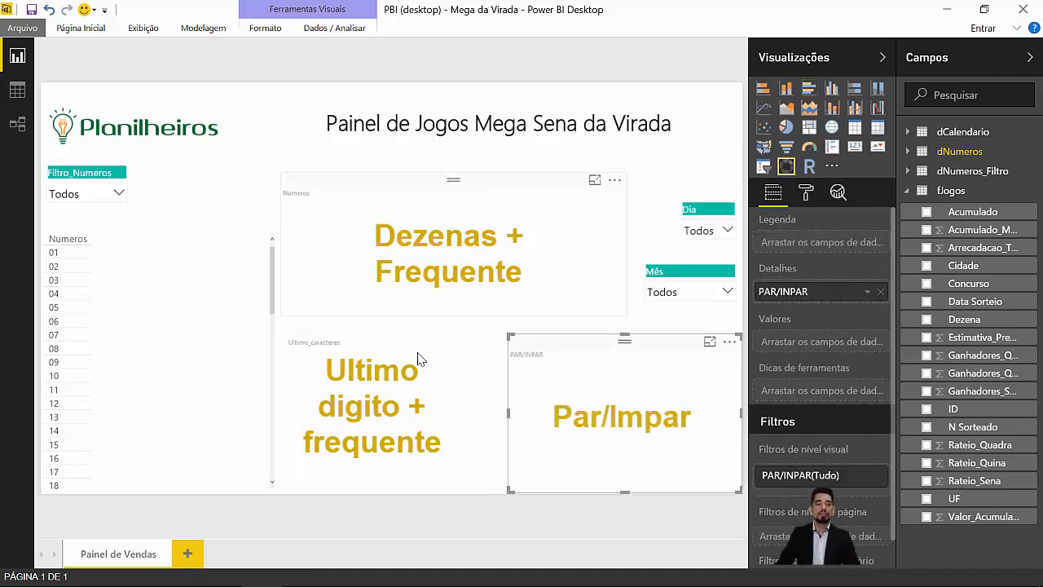
{"action": "left_click", "coordinate": [161, 344]}
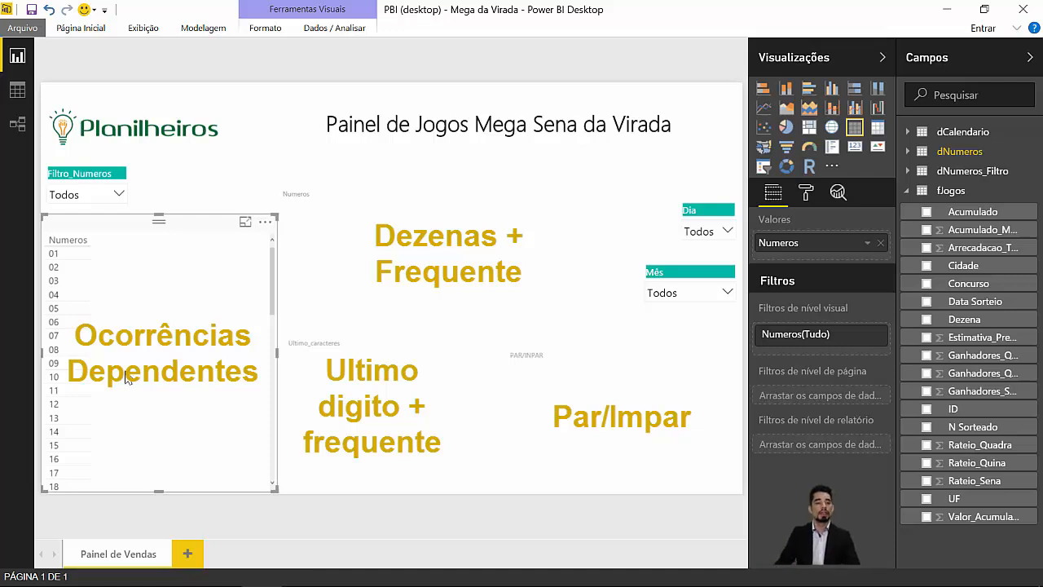
Step: Try filtering by number 12 in the Filtro_Numeros slicer, and clear that selection again
{"action": "left_click", "coordinate": [96, 201]}
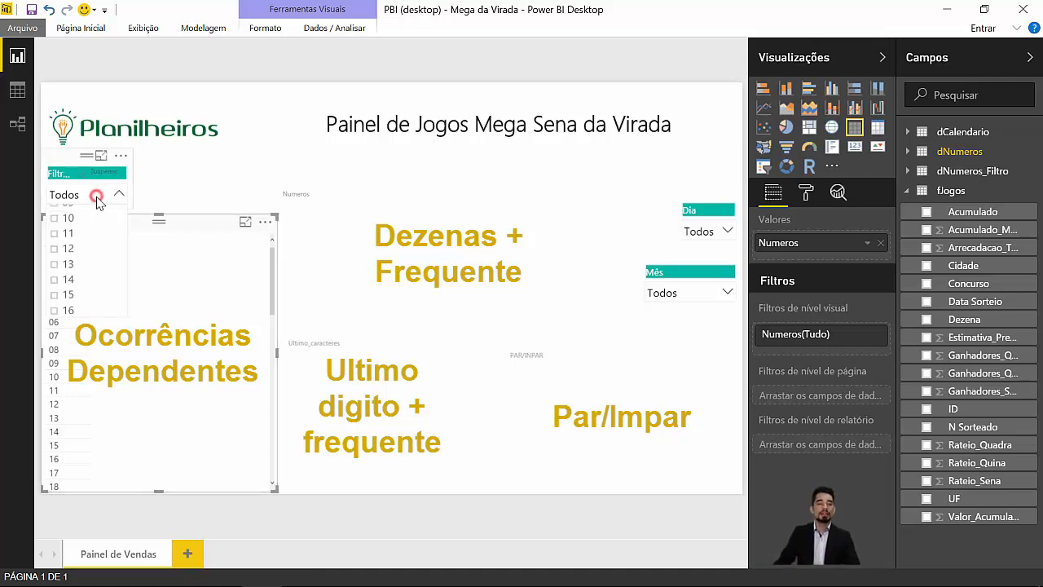
{"action": "left_click", "coordinate": [74, 255]}
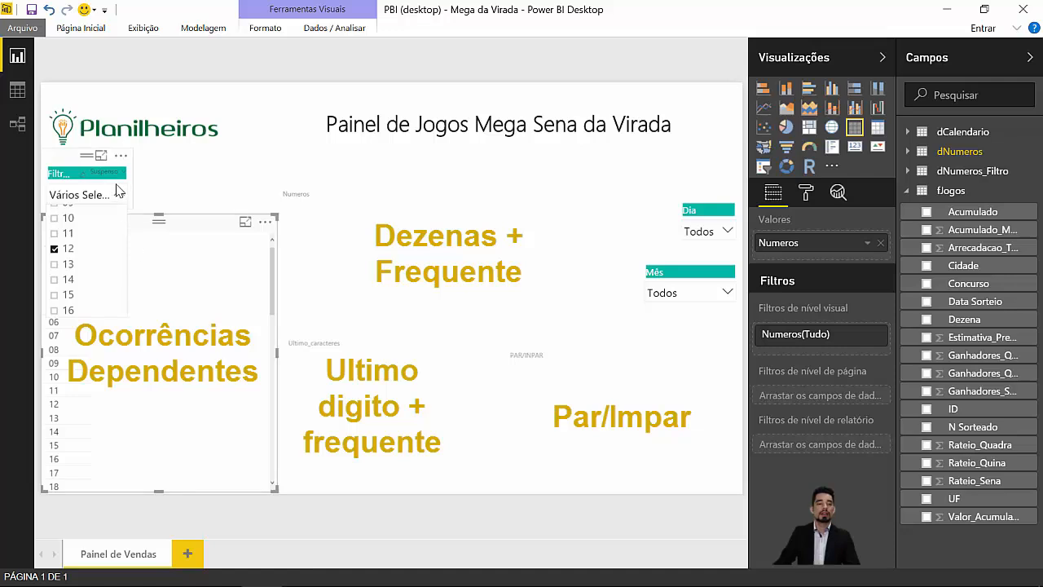
{"action": "left_click", "coordinate": [119, 195]}
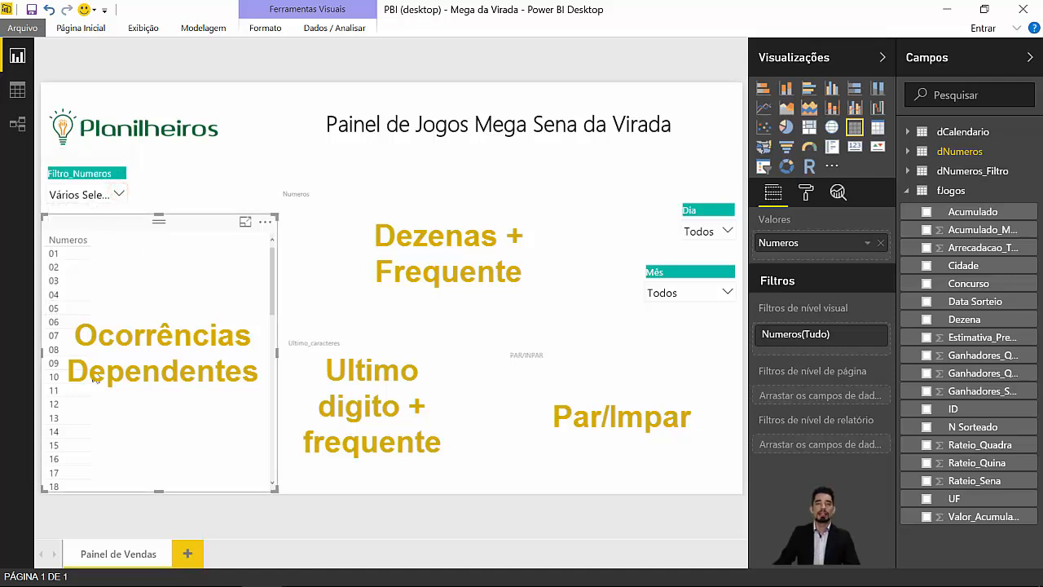
{"action": "left_click", "coordinate": [119, 195]}
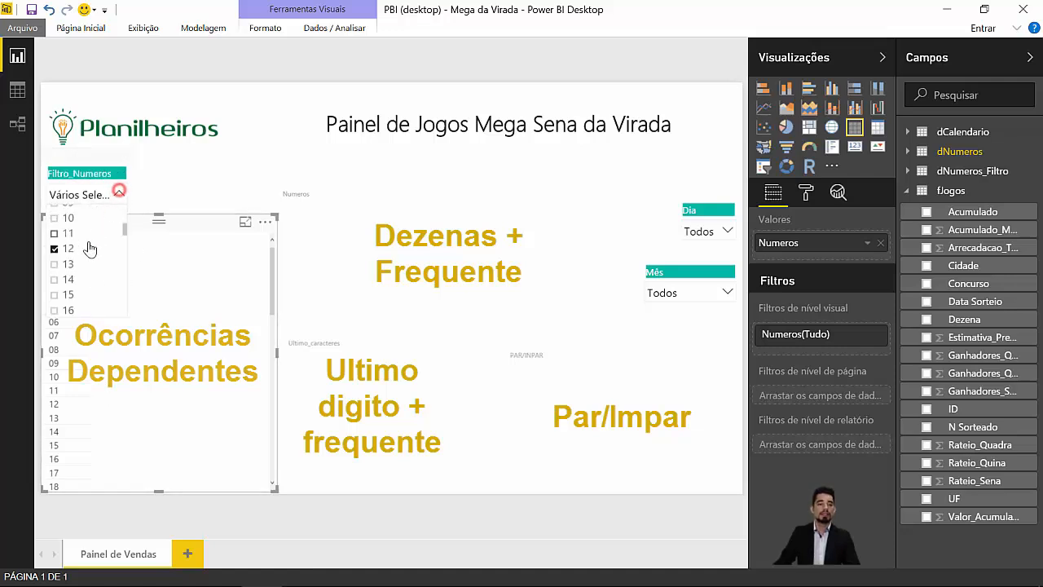
{"action": "left_click", "coordinate": [67, 247]}
{"action": "left_click", "coordinate": [119, 194]}
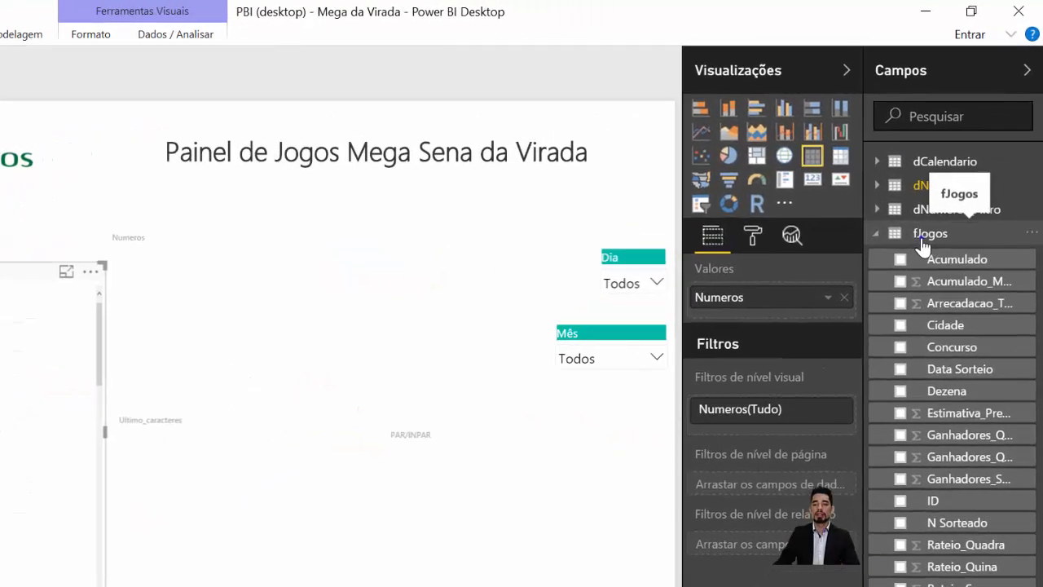
Step: Create a new measure in the fJogos table and name it .N Jogos
{"action": "right_click", "coordinate": [922, 243]}
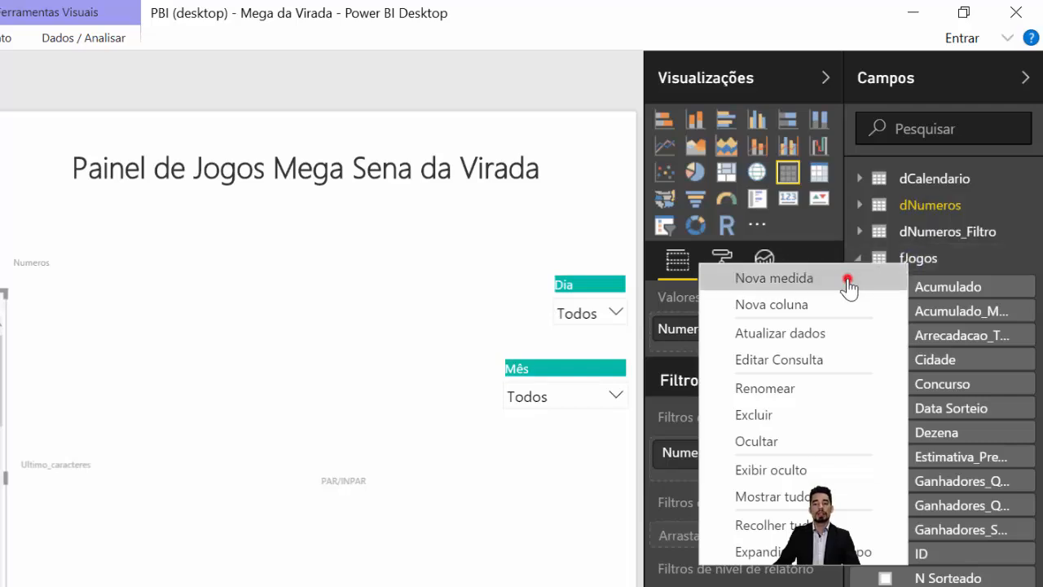
{"action": "left_click", "coordinate": [847, 279]}
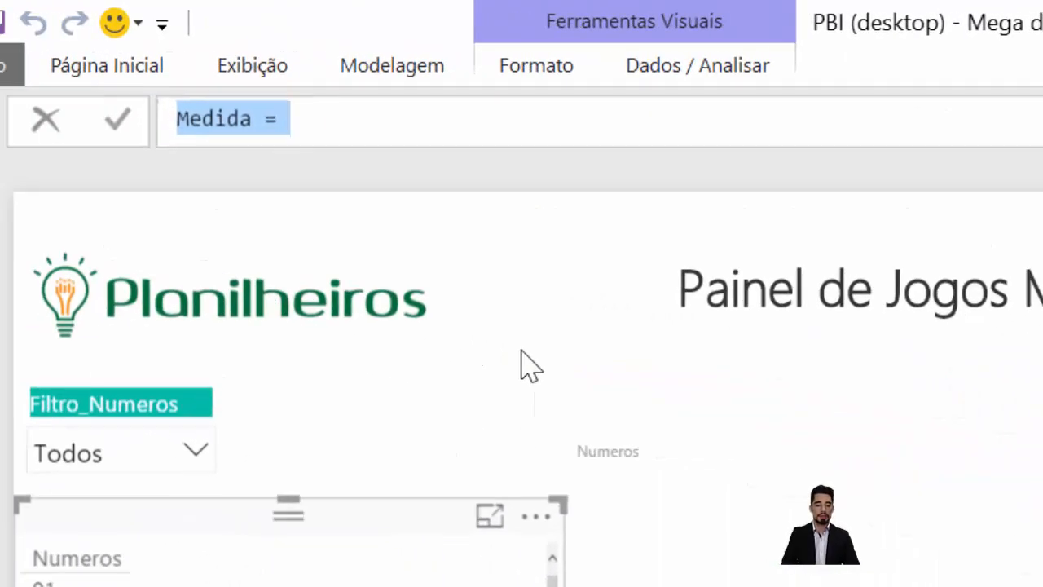
{"action": "type", "text": ".n"}
{"action": "key", "text": "BackSpace"}
{"action": "key", "text": "BackSpace"}
{"action": "type", "text": "n"}
{"action": "key", "text": "BackSpace"}
{"action": "type", "text": "N j"}
{"action": "key", "text": "BackSpace"}
{"action": "type", "text": "J"}
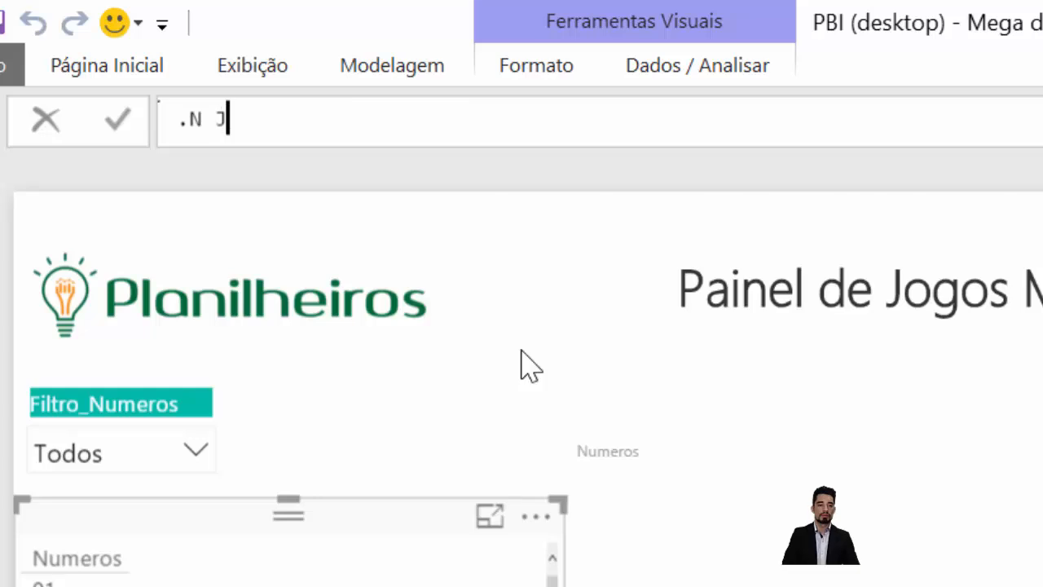
{"action": "type", "text": "ogos = DIST"}
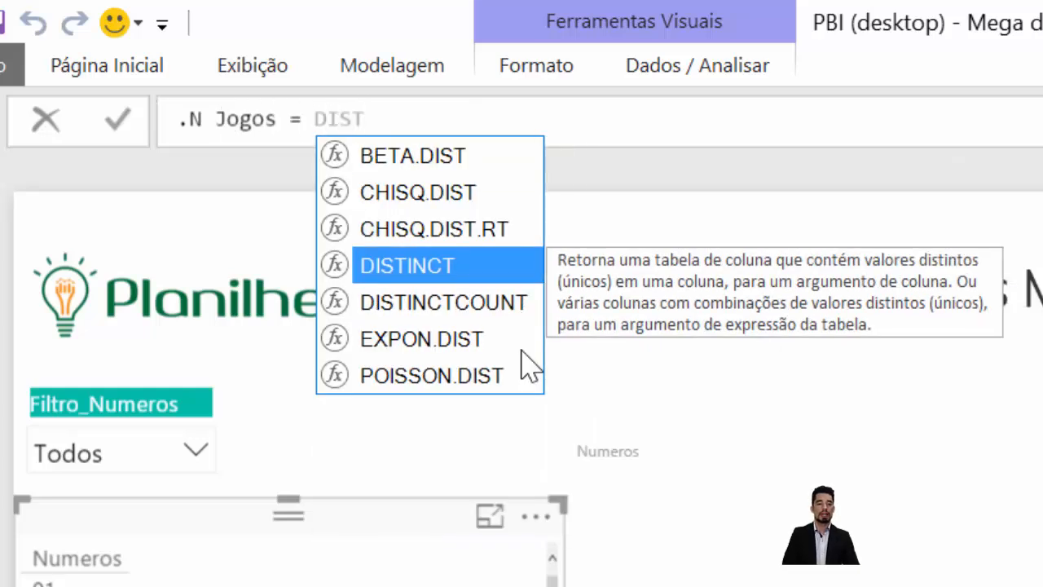
Step: Define the .N Jogos measure as DISTINCTCOUNT(fJogos[Concurso]) and commit it
{"action": "key", "text": "Down"}
{"action": "key", "text": "Tab"}
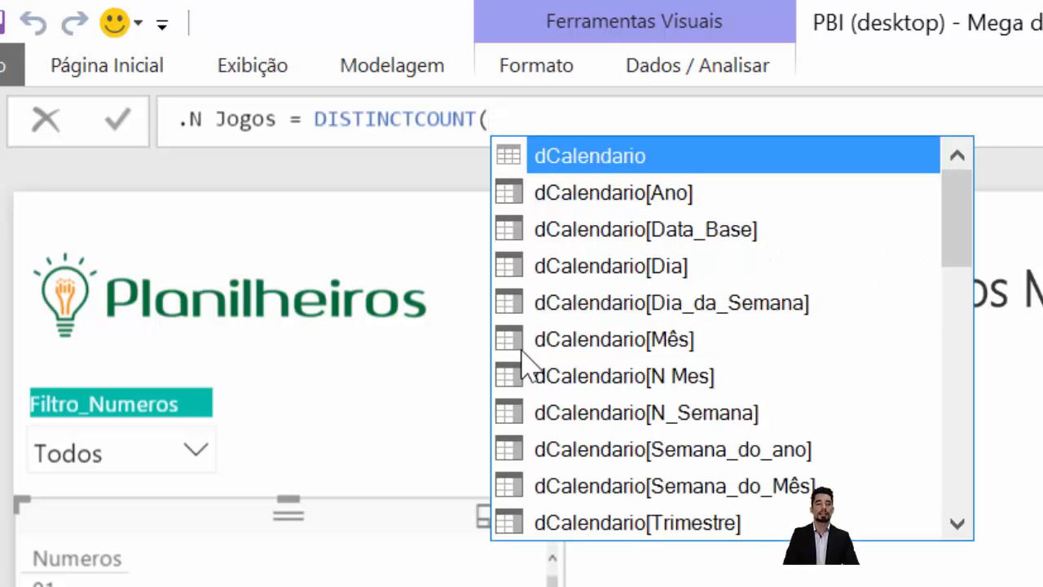
{"action": "type", "text": "CONCU"}
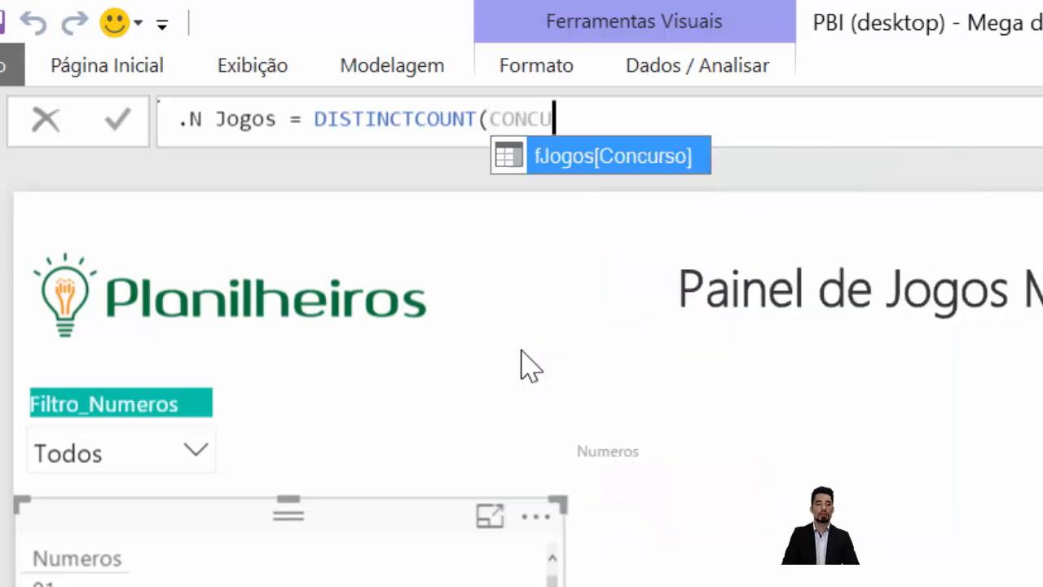
{"action": "key", "text": "Tab"}
{"action": "type", "text": ")"}
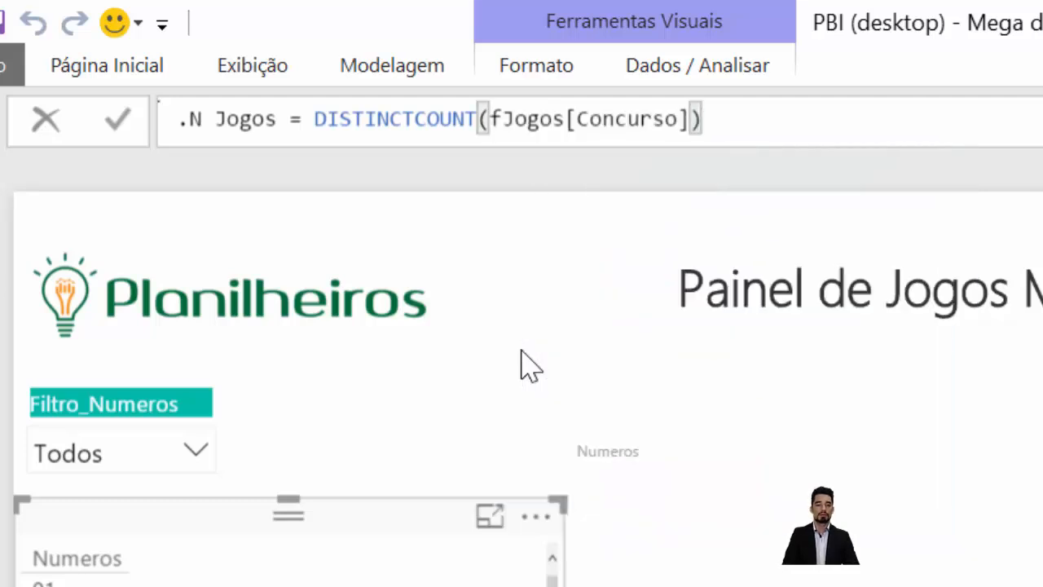
{"action": "key", "text": "Return"}
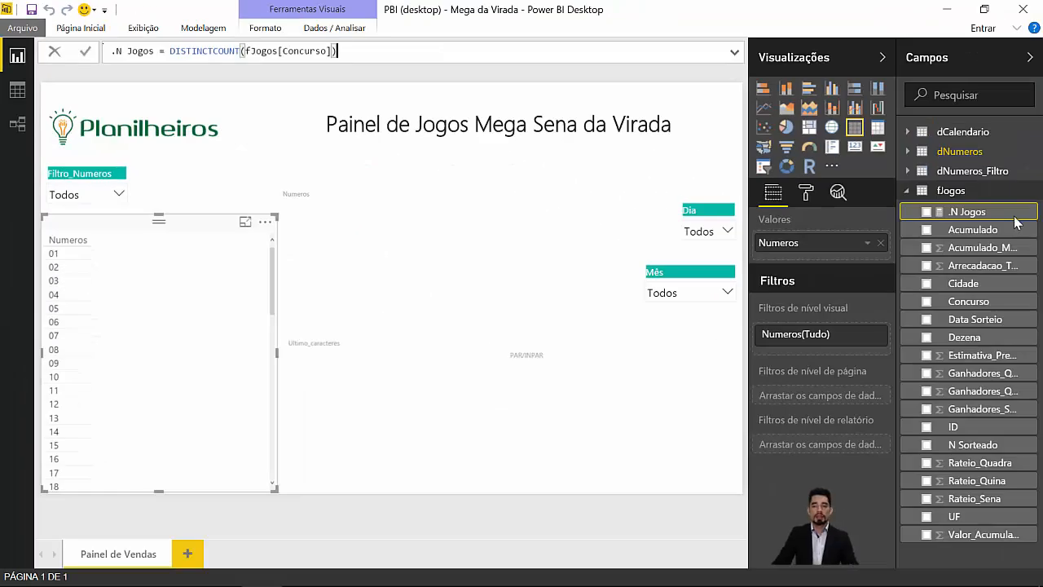
Step: Add another measure to the fJogos table and name it .N Jogos Fixa
{"action": "left_click", "coordinate": [952, 212]}
{"action": "right_click", "coordinate": [952, 212]}
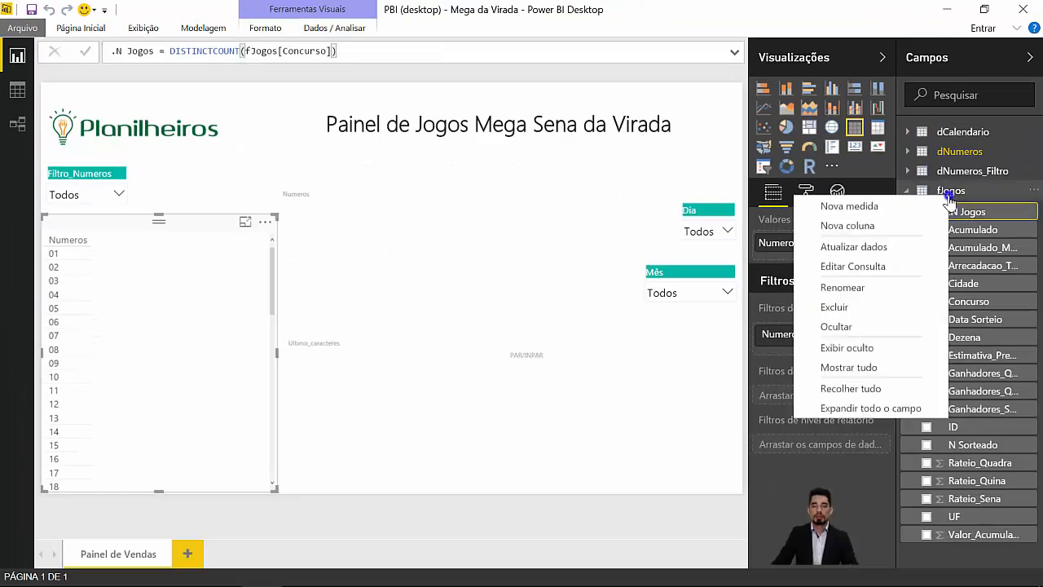
{"action": "left_click", "coordinate": [927, 208]}
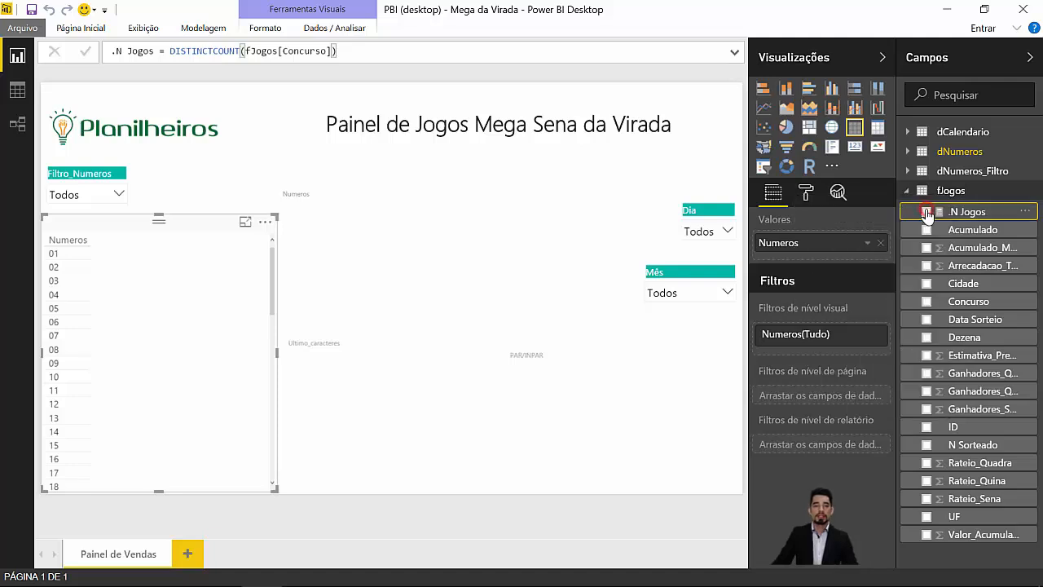
{"action": "type", "text": "n"}
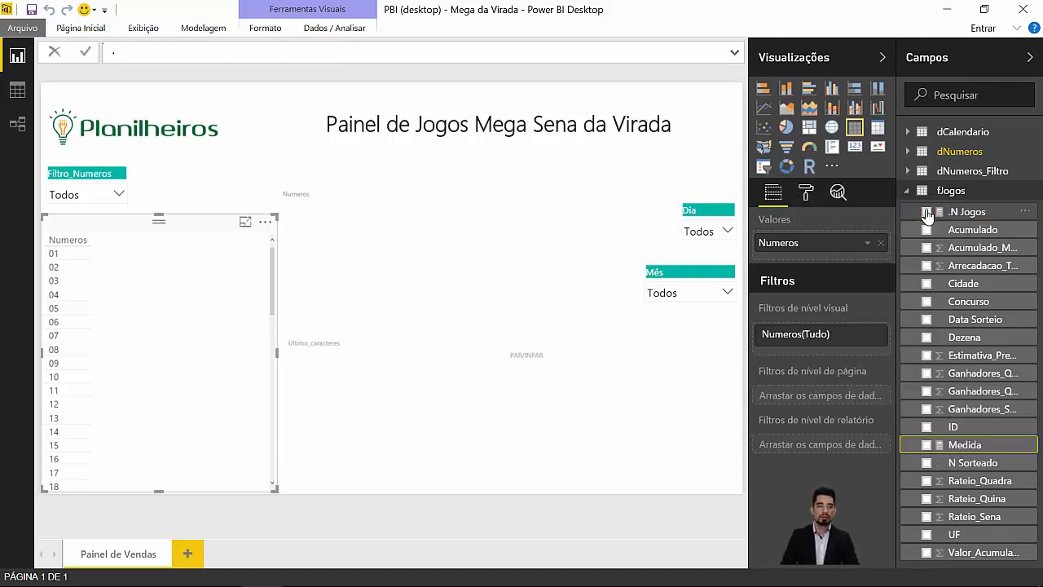
{"action": "type", "text": "Jogos Fix"}
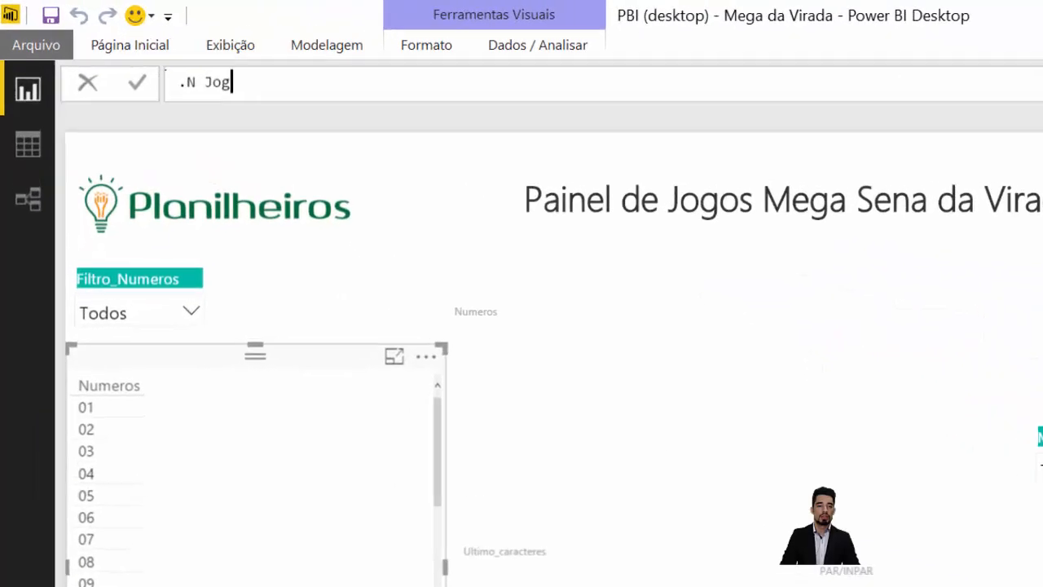
{"action": "type", "text": "a = calc"}
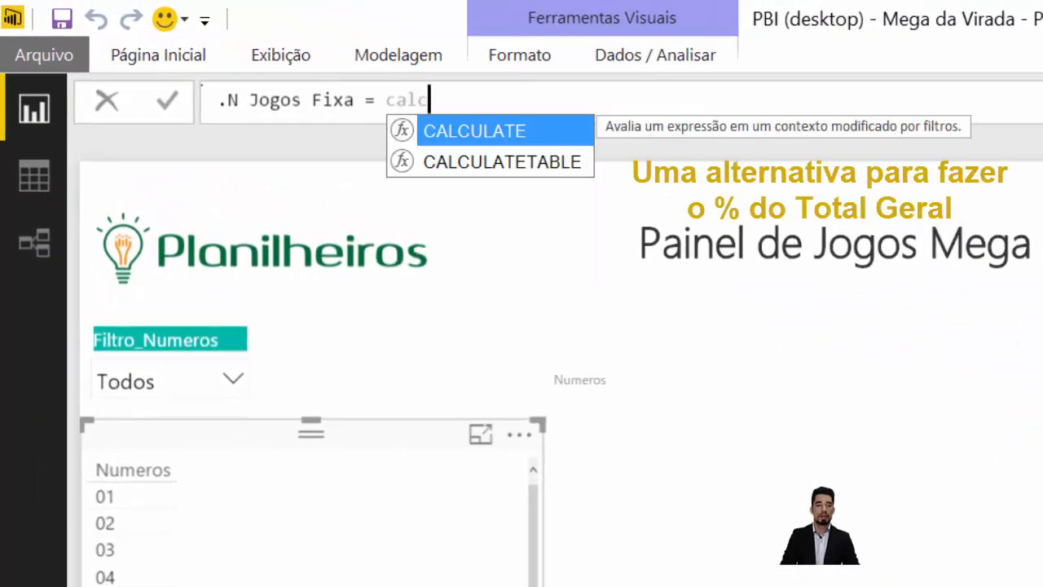
Step: Define the .N Jogos Fixa measure as CALCULATE([.N Jogos];ALL(fJogos)) and commit it
{"action": "key", "text": "Tab"}
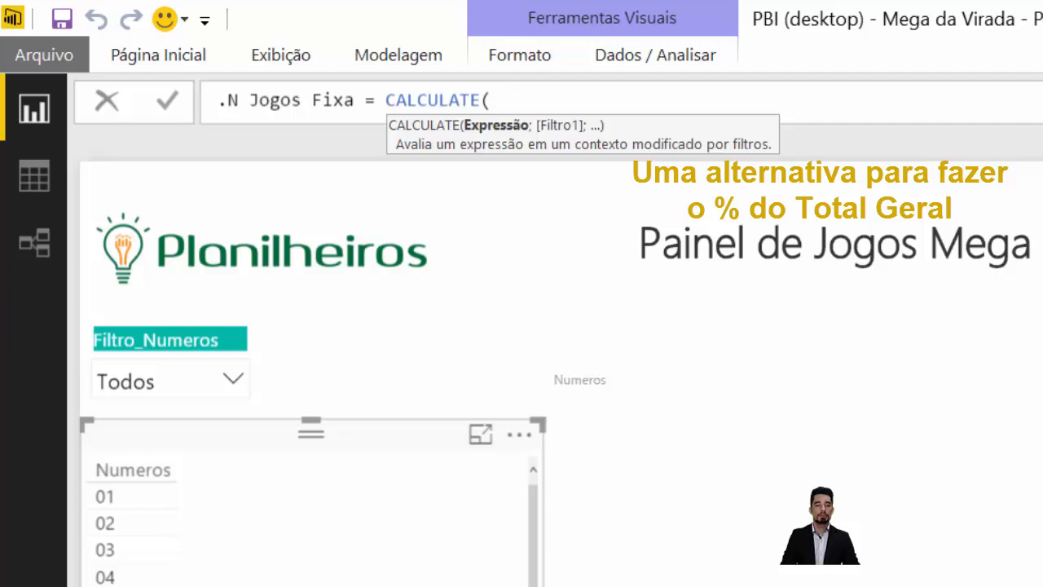
{"action": "type", "text": "n jo"}
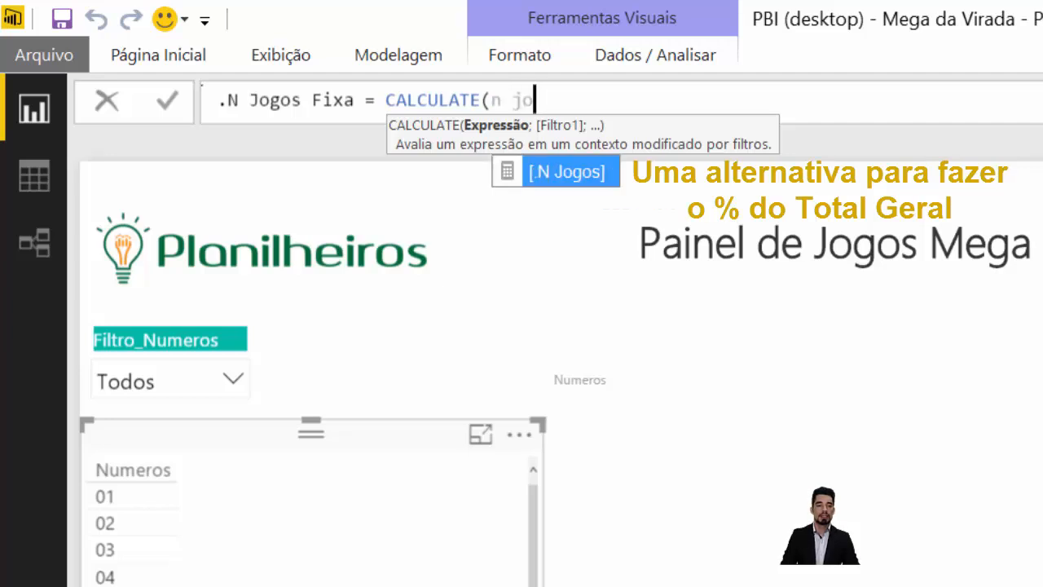
{"action": "key", "text": "Tab"}
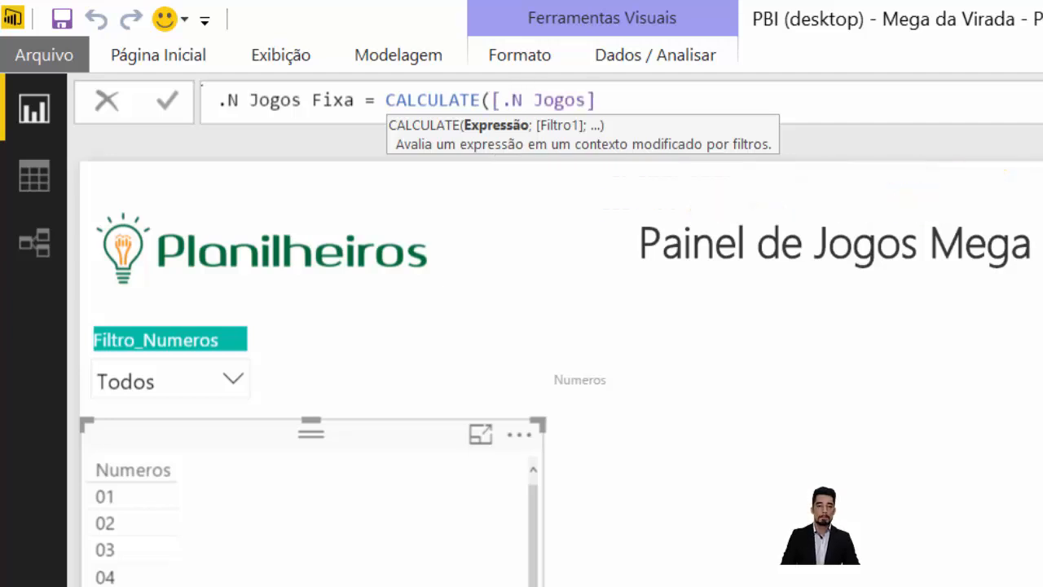
{"action": "type", "text": ";all"}
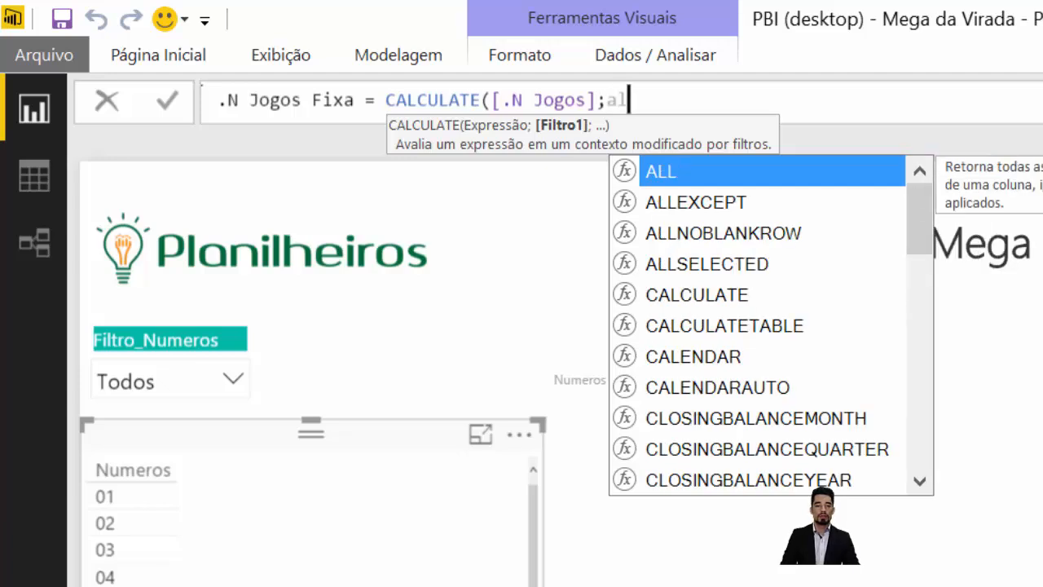
{"action": "key", "text": "Tab"}
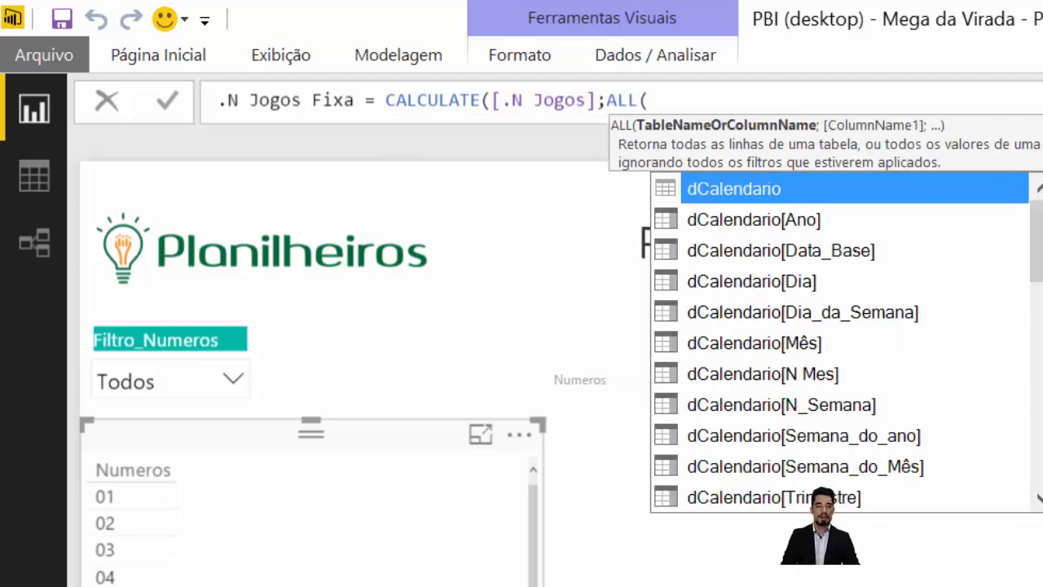
{"action": "type", "text": "c"}
{"action": "key", "text": "BackSpace"}
{"action": "type", "text": "fJo"}
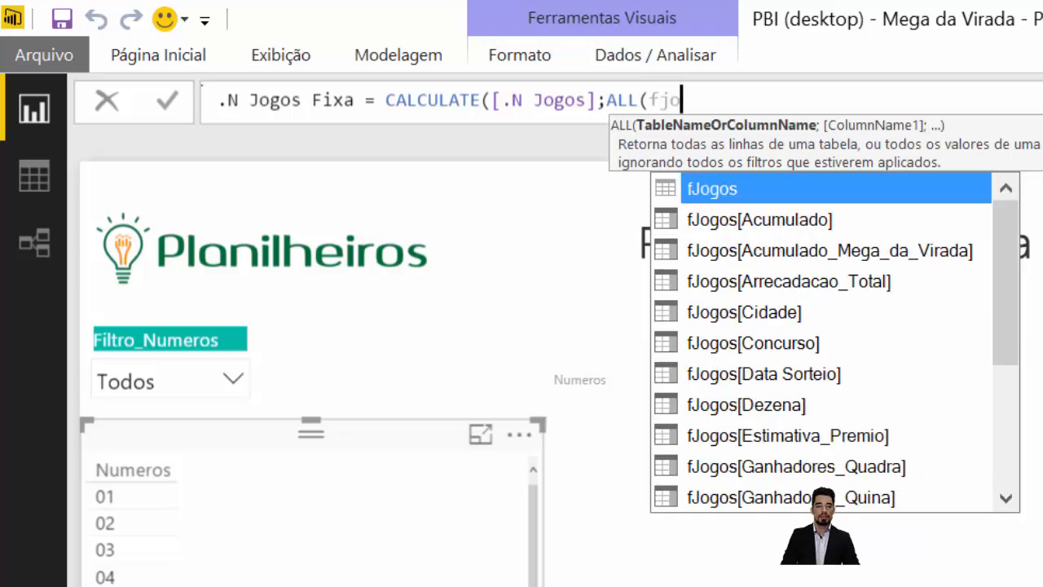
{"action": "key", "text": "Tab"}
{"action": "type", "text": "))"}
{"action": "key", "text": "Return"}
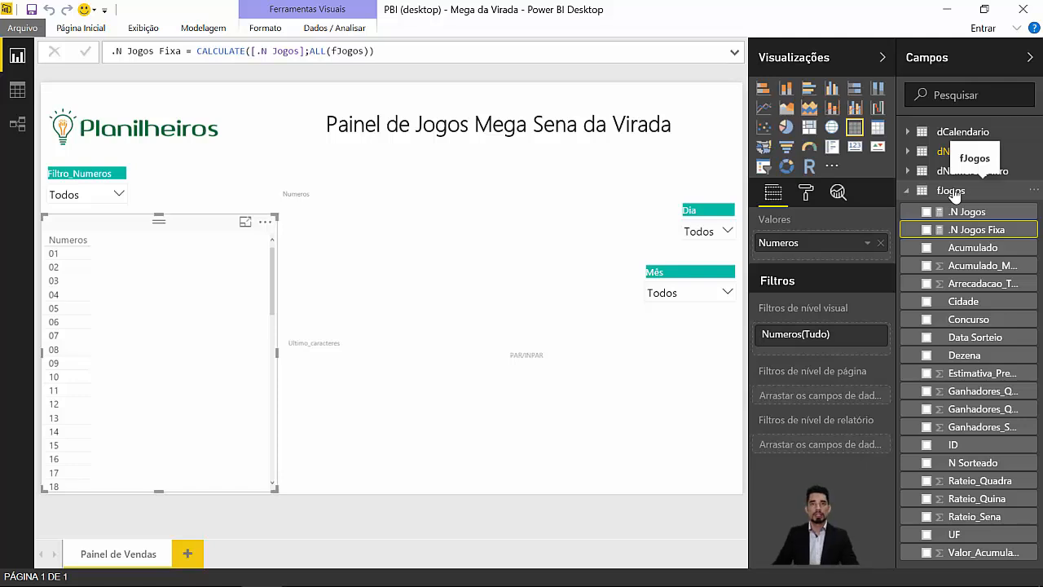
Step: Create another measure in the fJogos table and name it .Jogos com ambos Num
{"action": "right_click", "coordinate": [954, 190]}
{"action": "left_click", "coordinate": [919, 205]}
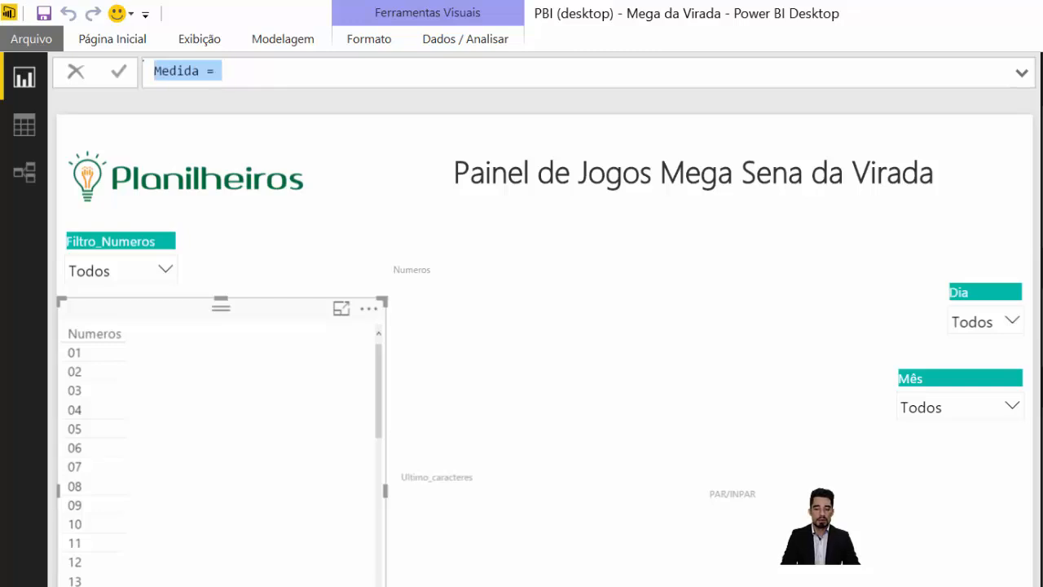
{"action": "type", "text": "Jogos com "}
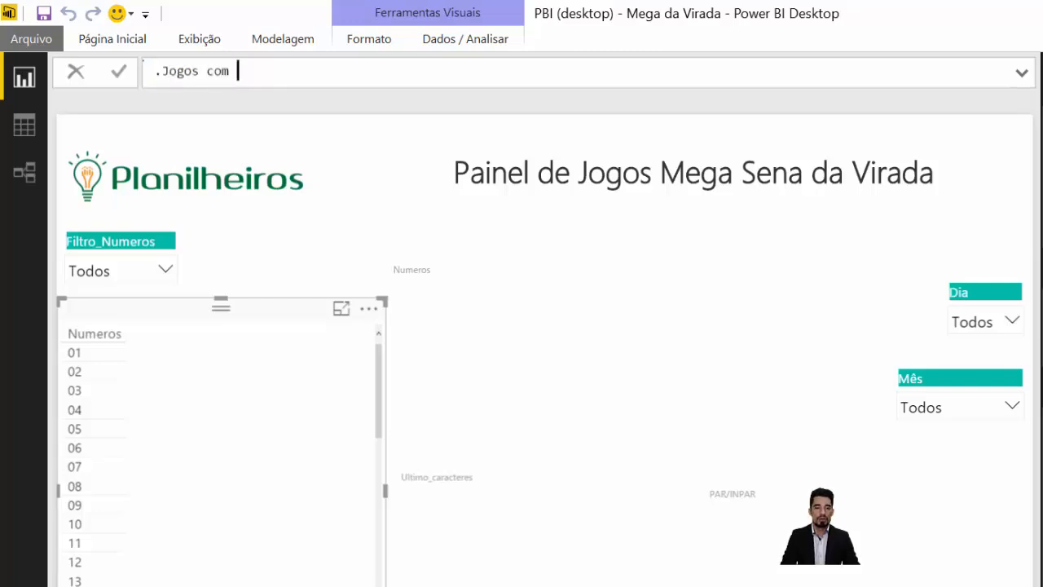
{"action": "type", "text": "ambos Num = "}
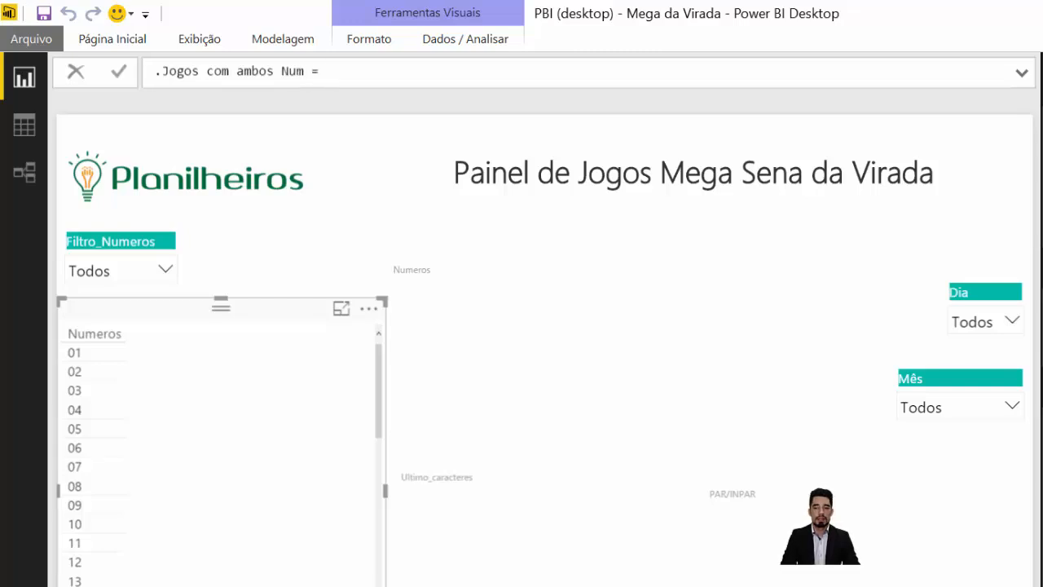
Step: Begin the measure's formula with CALCULATE( and put DISTINCTCOUNT(fJogos[Concurso]) on a new line as its expression
{"action": "type", "text": "calc"}
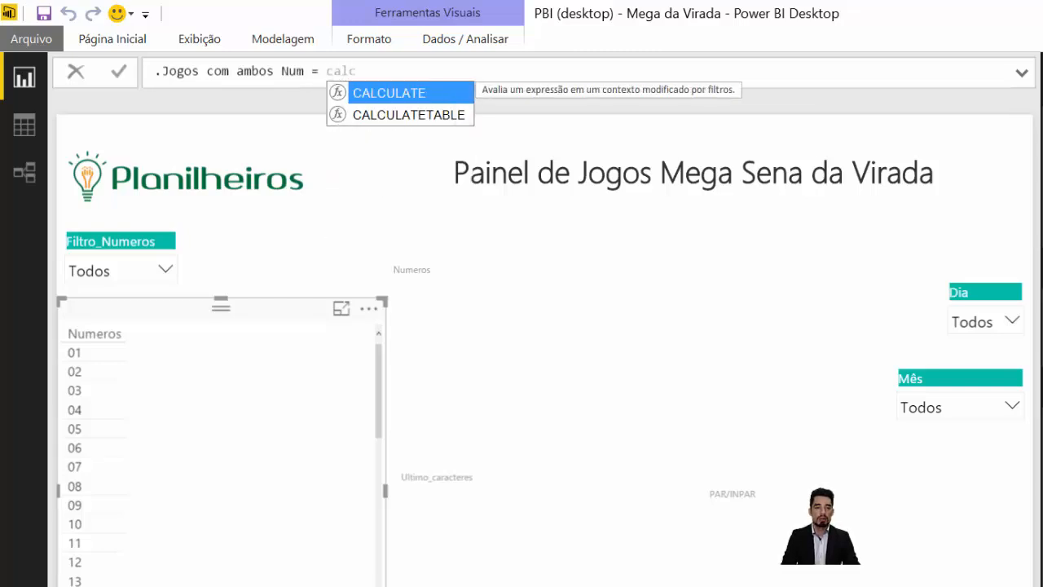
{"action": "key", "text": "Tab"}
{"action": "key", "text": "shift+Return"}
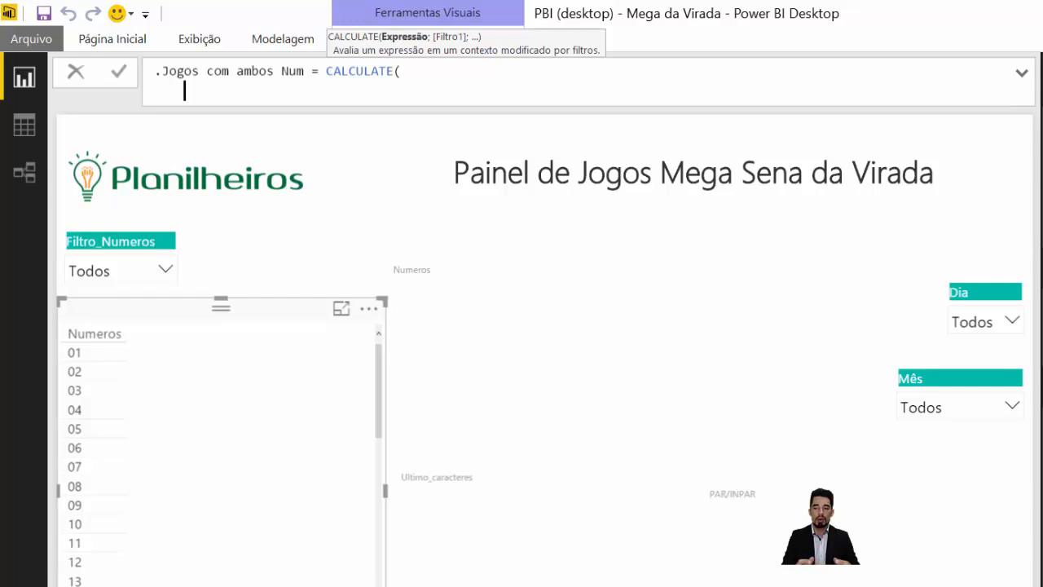
{"action": "type", "text": "DIS"}
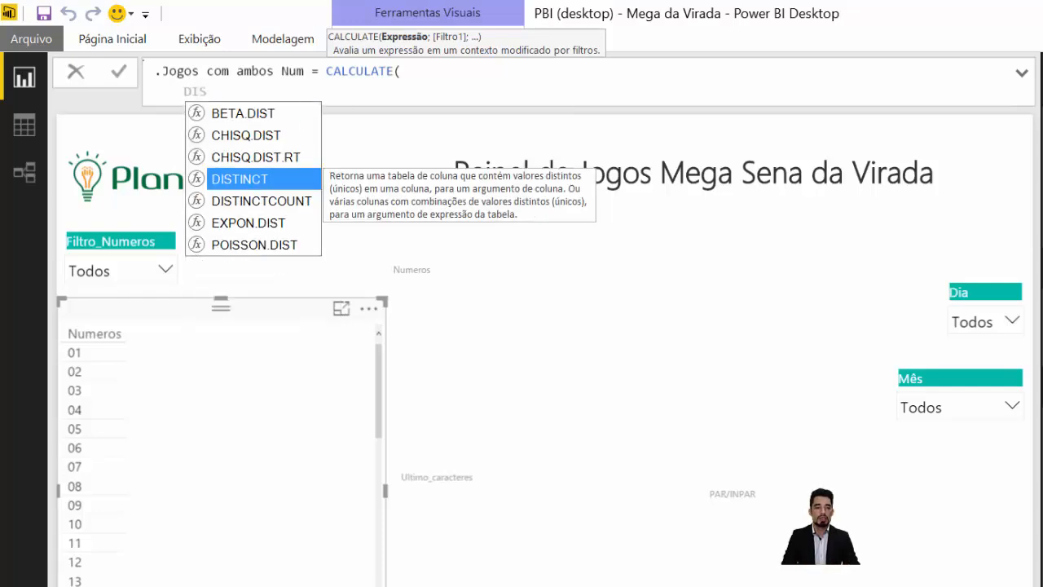
{"action": "type", "text": "T"}
{"action": "key", "text": "Down"}
{"action": "key", "text": "Tab"}
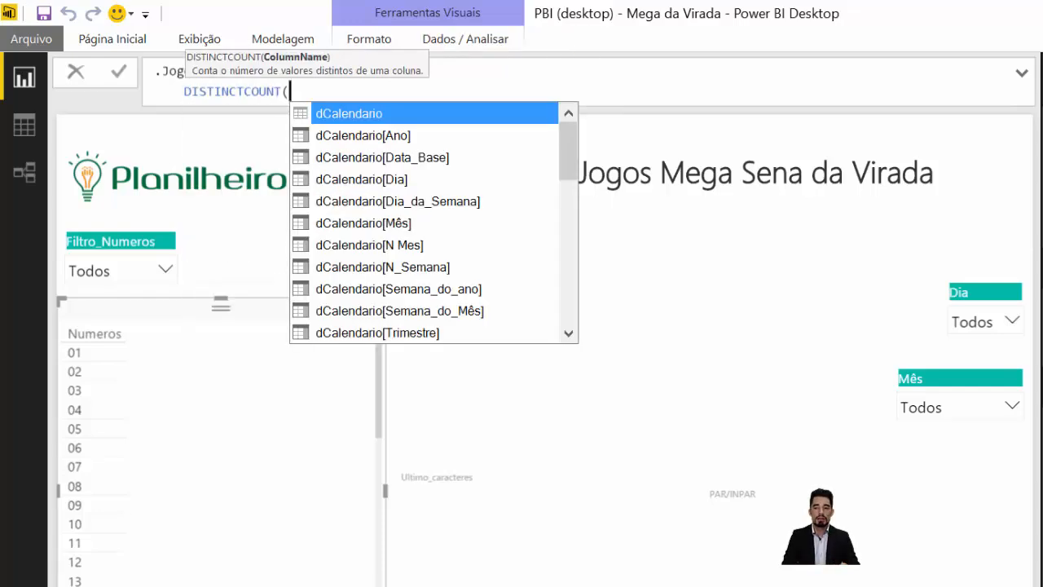
{"action": "type", "text": "FJOGOS"}
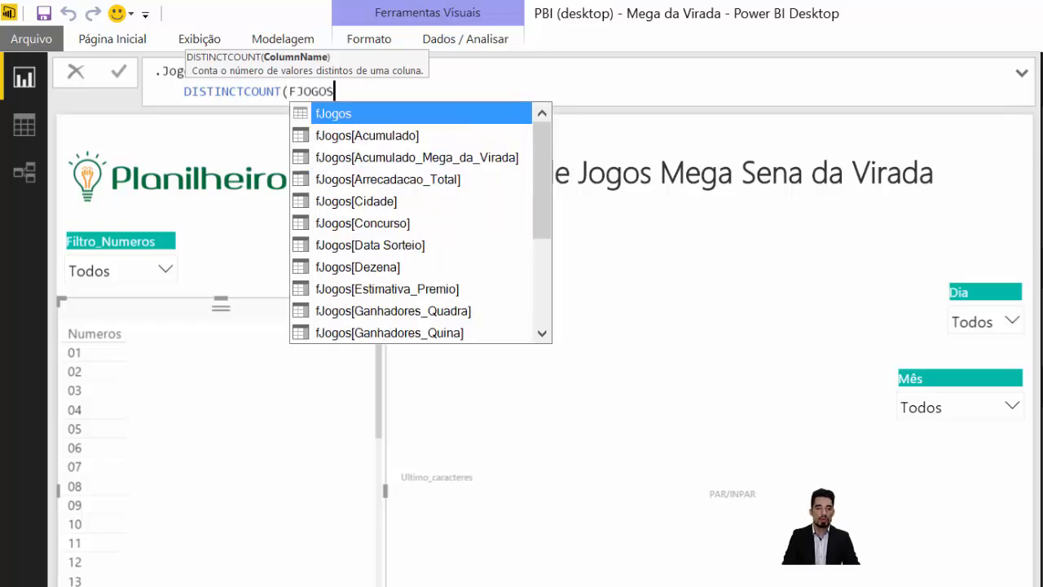
{"action": "key", "text": "Down"}
{"action": "key", "text": "Down"}
{"action": "key", "text": "Down"}
{"action": "key", "text": "Down"}
{"action": "key", "text": "Down"}
{"action": "key", "text": "Tab"}
{"action": "type", "text": ")"}
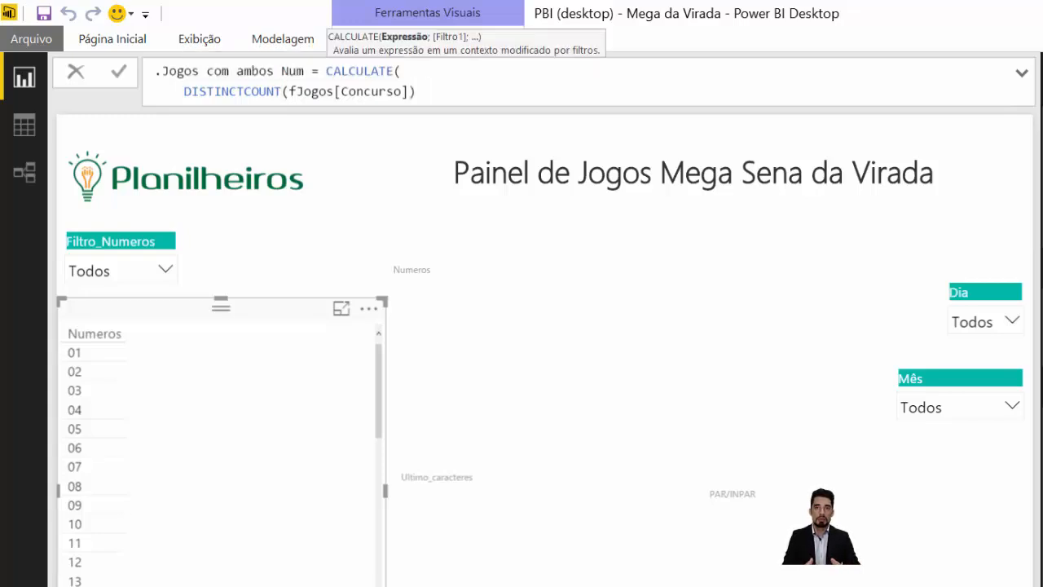
Step: Add the comment //Qtde de Jogos únicos after the DISTINCTCOUNT expression and insert a semicolon separator before the comment
{"action": "type", "text": " //"}
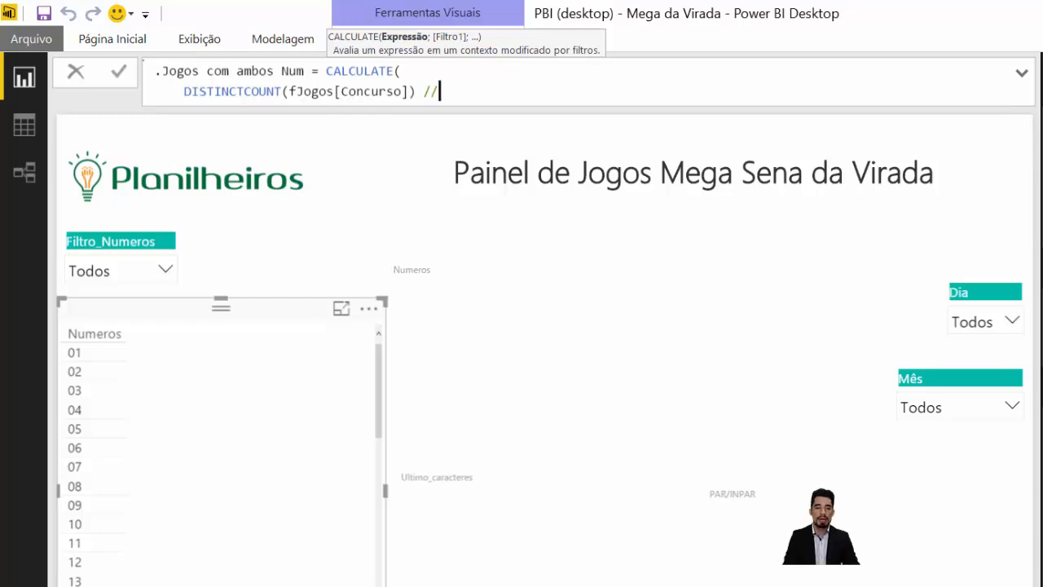
{"action": "type", "text": "Qtde de Jogos únicos"}
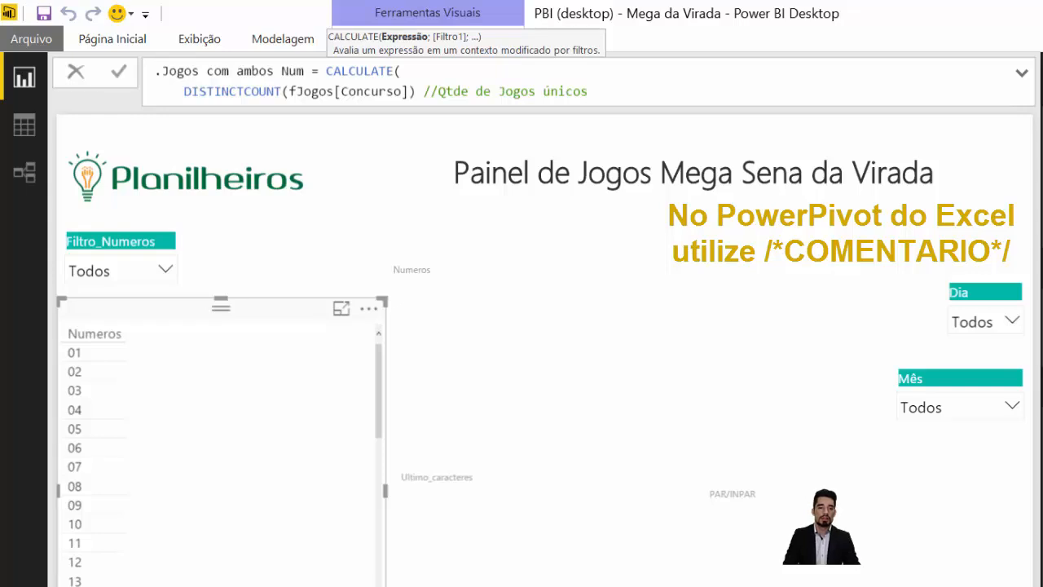
{"action": "key", "text": "Left"}
{"action": "key", "text": "Left"}
{"action": "key", "text": "Left"}
{"action": "key", "text": "Left"}
{"action": "key", "text": "Left"}
{"action": "key", "text": "Left"}
{"action": "key", "text": "Left"}
{"action": "key", "text": "Left"}
{"action": "key", "text": "Left"}
{"action": "key", "text": "Left"}
{"action": "key", "text": "Left"}
{"action": "key", "text": "Left"}
{"action": "key", "text": "Left"}
{"action": "key", "text": "Left"}
{"action": "key", "text": "Left"}
{"action": "key", "text": "Left"}
{"action": "key", "text": "Left"}
{"action": "key", "text": "Left"}
{"action": "key", "text": "Left"}
{"action": "key", "text": "Left"}
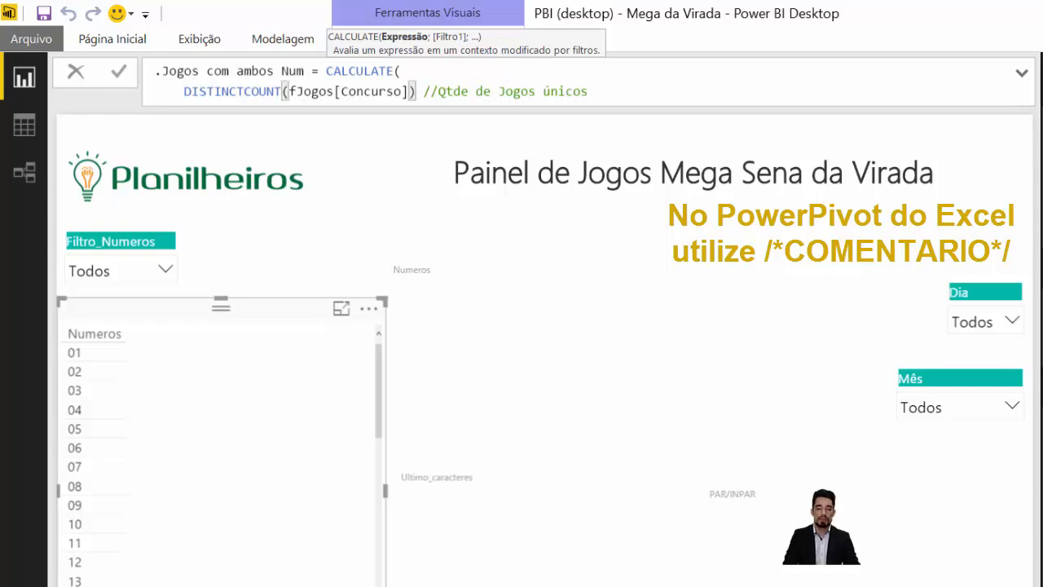
{"action": "type", "text": ";"}
{"action": "key", "text": "Right"}
{"action": "key", "text": "Right"}
{"action": "key", "text": "Right"}
{"action": "key", "text": "Right"}
{"action": "key", "text": "Right"}
{"action": "key", "text": "Right"}
{"action": "key", "text": "Right"}
{"action": "key", "text": "Right"}
{"action": "key", "text": "Right"}
{"action": "key", "text": "Right"}
{"action": "key", "text": "Right"}
{"action": "key", "text": "Right"}
{"action": "key", "text": "Right"}
{"action": "key", "text": "Right"}
{"action": "key", "text": "Right"}
{"action": "key", "text": "Right"}
{"action": "key", "text": "Right"}
{"action": "key", "text": "Right"}
{"action": "key", "text": "Right"}
{"action": "key", "text": "Right"}
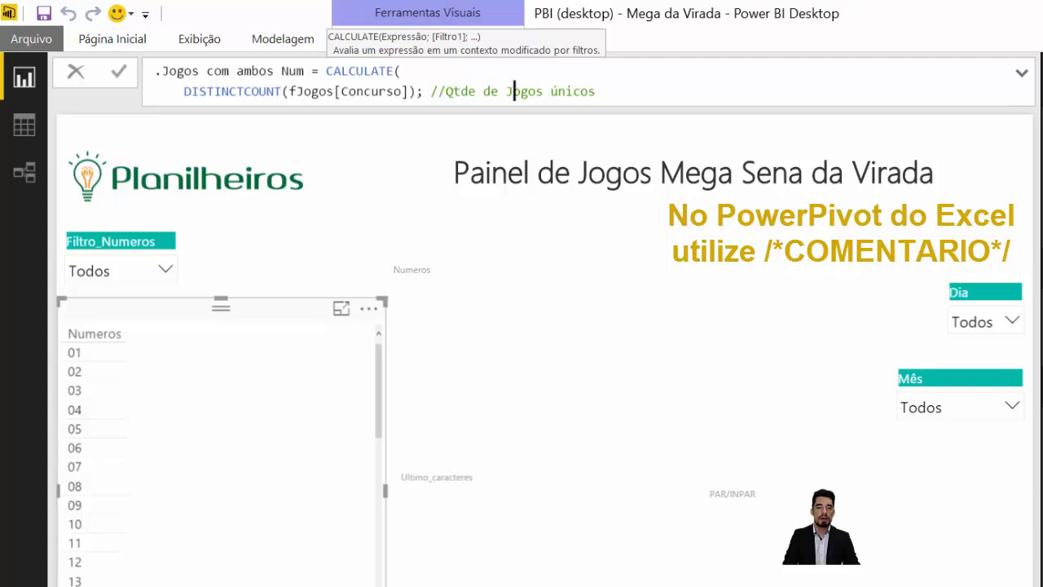
Step: Start the filter argument on a new line with CALCULATETABLE( and break to an indented line inside it
{"action": "key", "text": "shift+Return"}
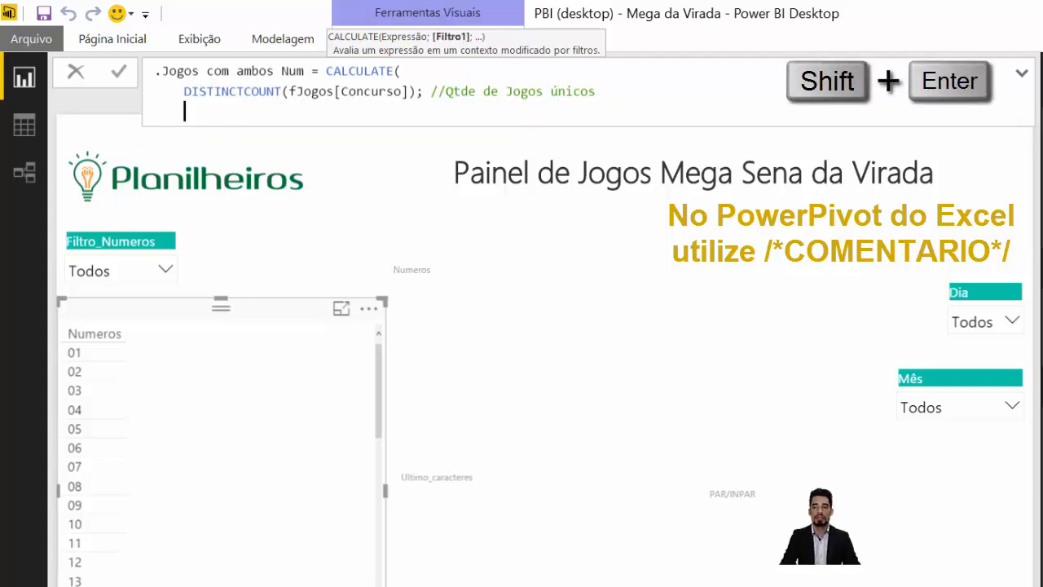
{"action": "type", "text": "CAL"}
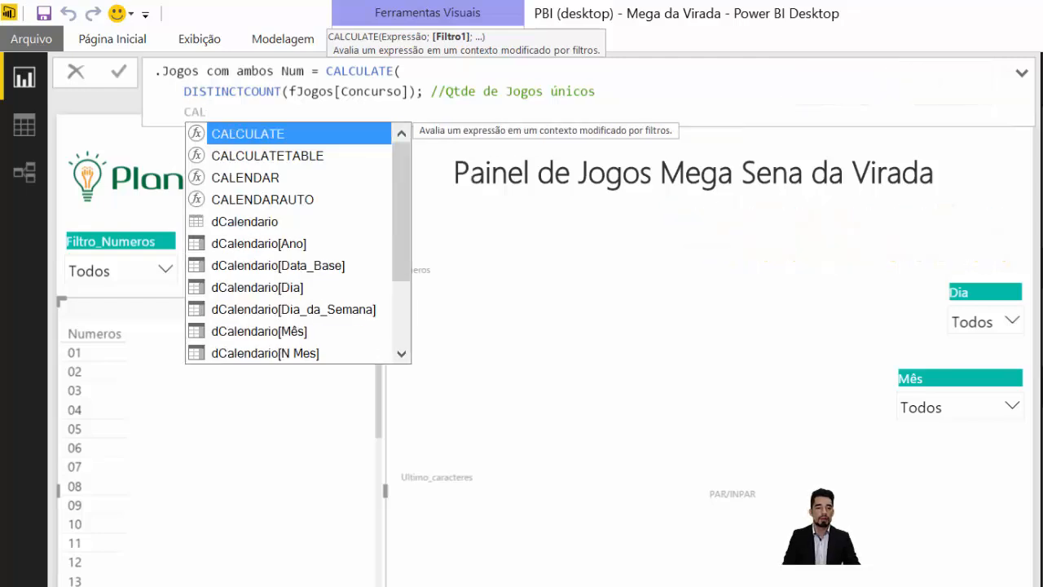
{"action": "key", "text": "Down"}
{"action": "key", "text": "Tab"}
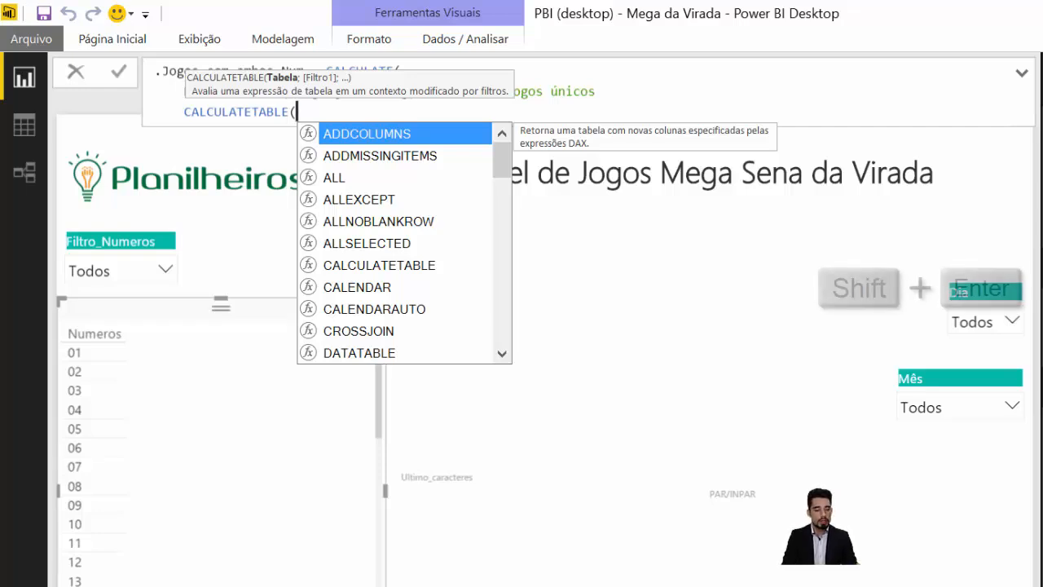
{"action": "key", "text": "shift+Return"}
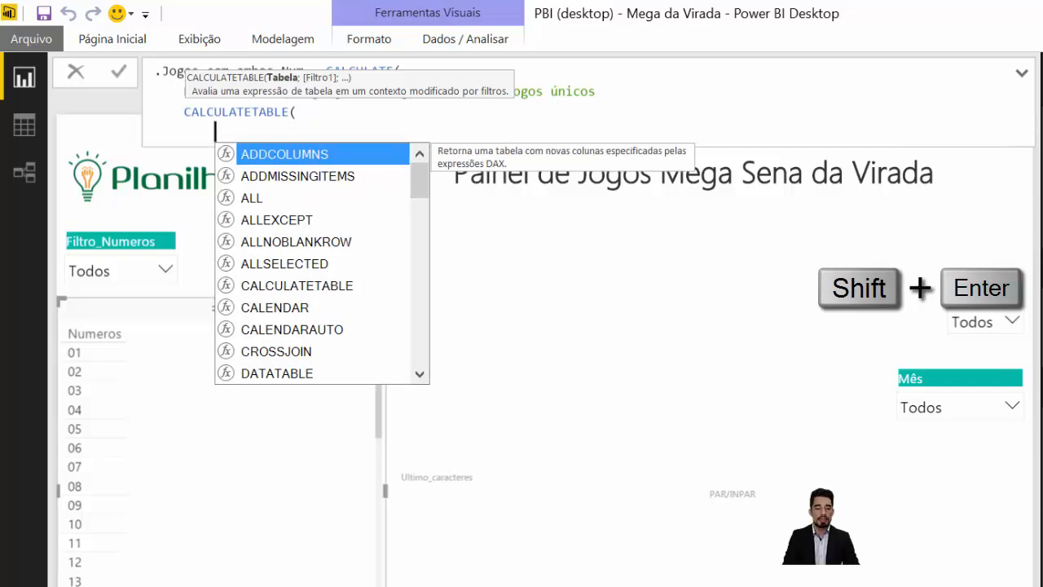
Step: Enter SUMMARIZE(fJogos;fJogos[Concurso]); as the table argument of CALCULATETABLE
{"action": "type", "text": "sum"}
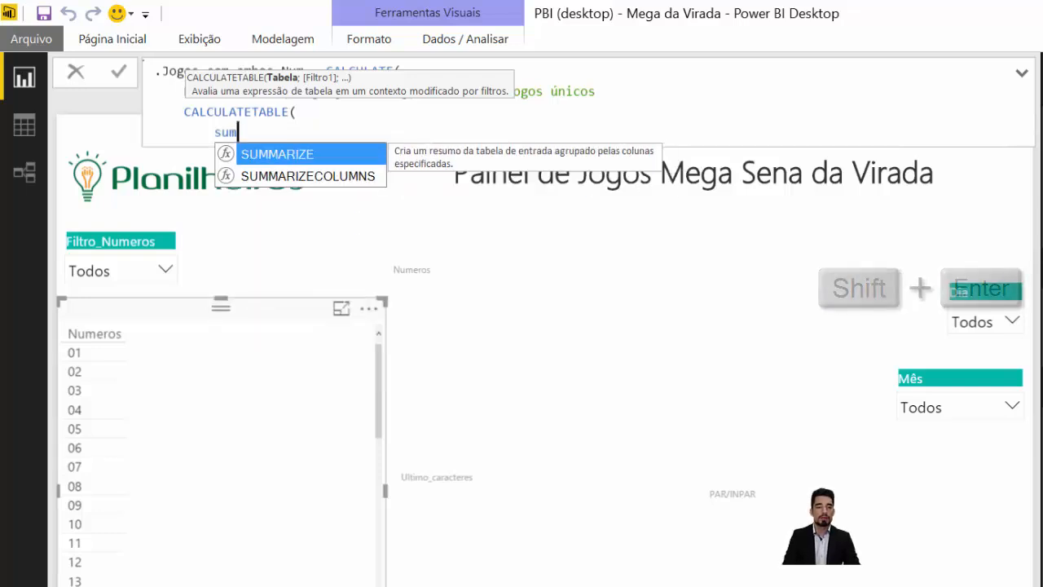
{"action": "key", "text": "Tab"}
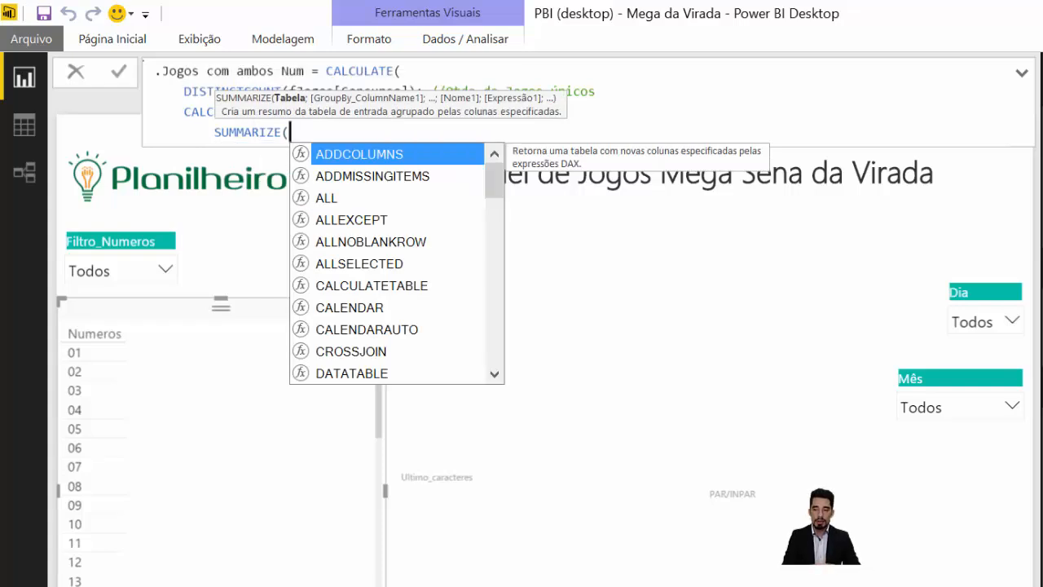
{"action": "type", "text": "fJogos"}
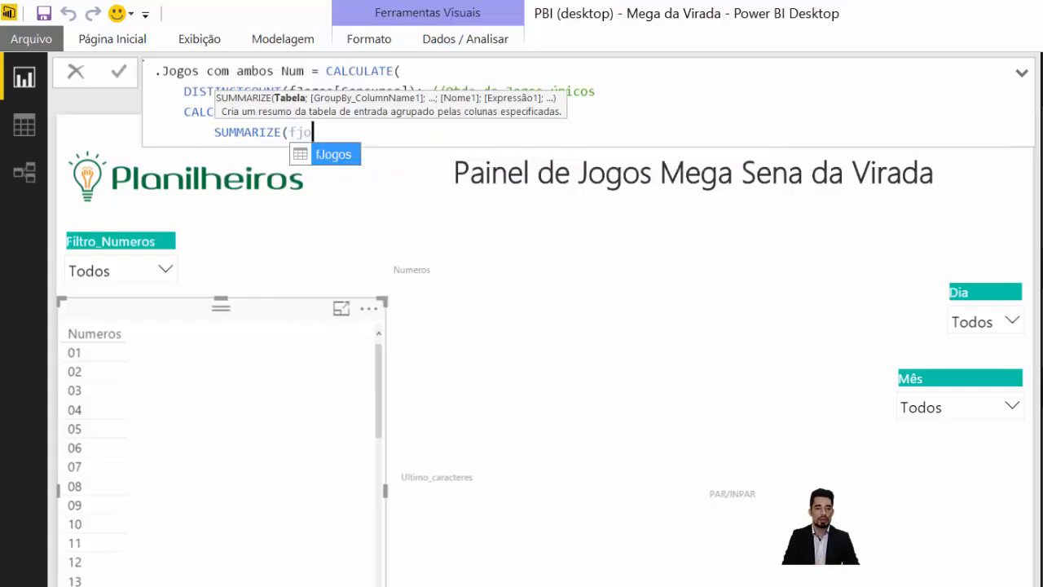
{"action": "type", "text": ";fo"}
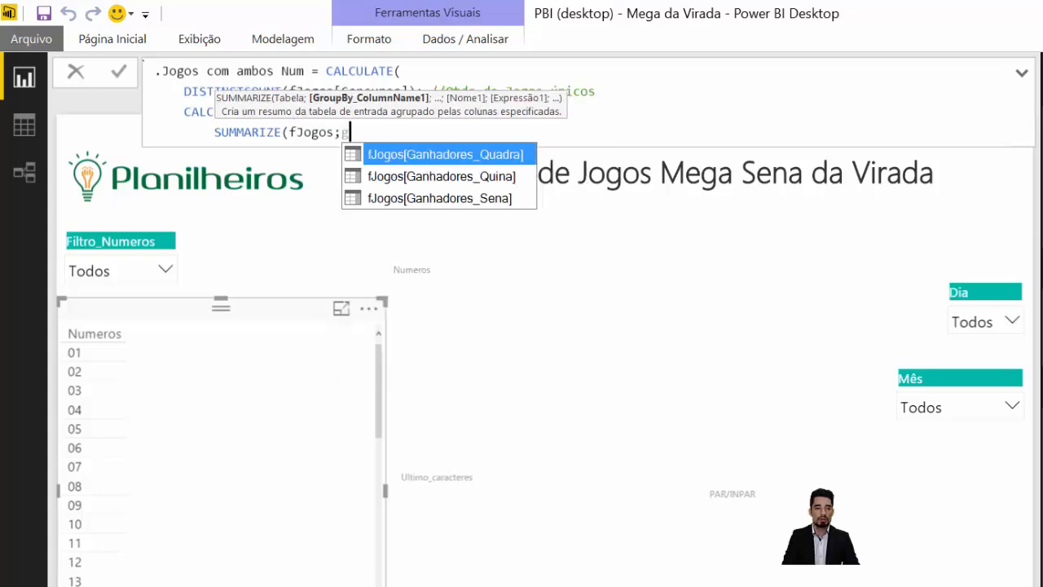
{"action": "key", "text": "BackSpace"}
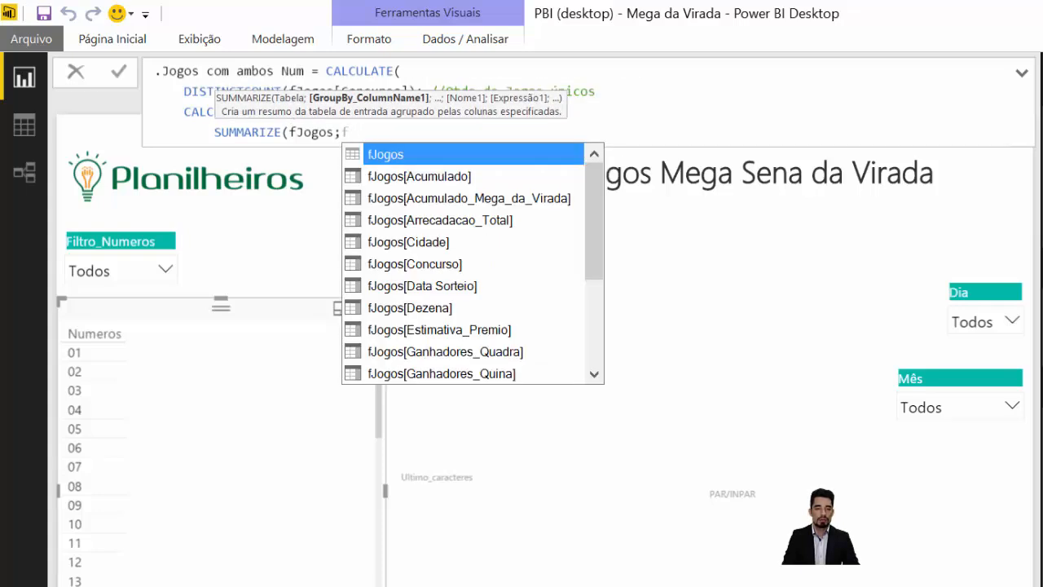
{"action": "key", "text": "Down"}
{"action": "key", "text": "Down"}
{"action": "key", "text": "Down"}
{"action": "key", "text": "Down"}
{"action": "key", "text": "Down"}
{"action": "key", "text": "Tab"}
{"action": "type", "text": ")"}
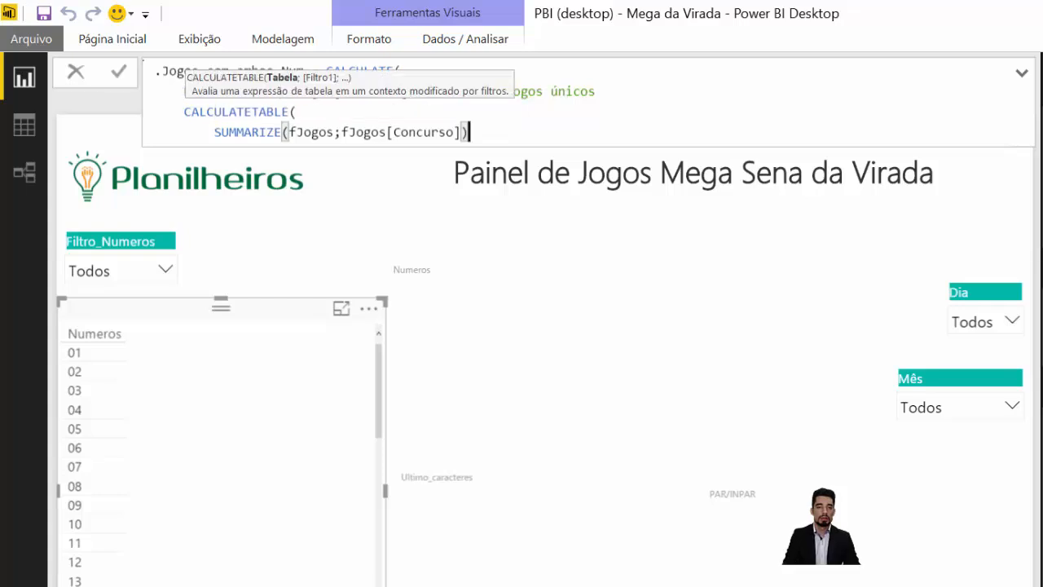
{"action": "type", "text": ";"}
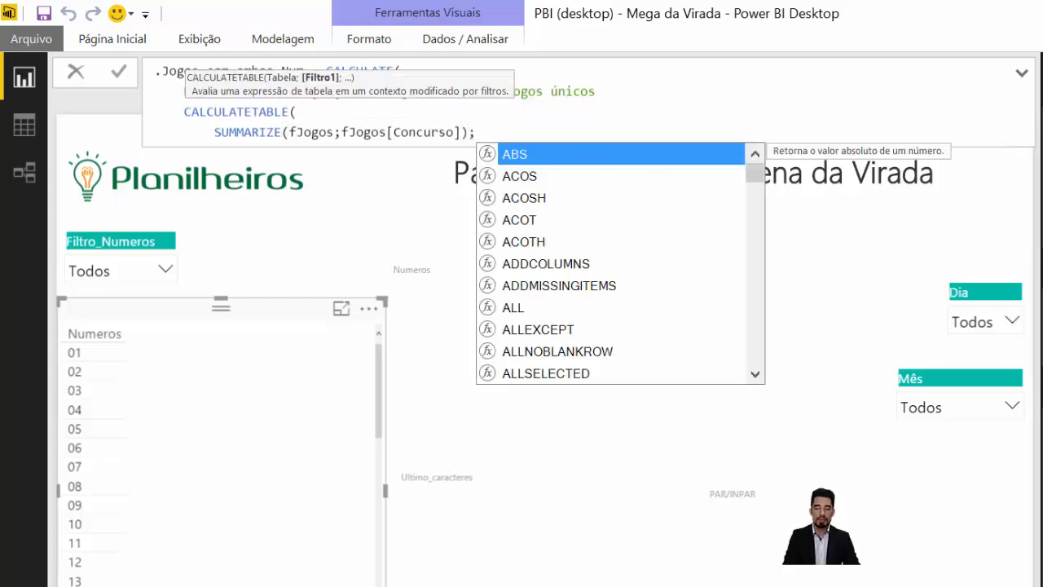
Step: Add the comment //resumiu a fjogos[concurso] after the SUMMARIZE argument
{"action": "type", "text": " //"}
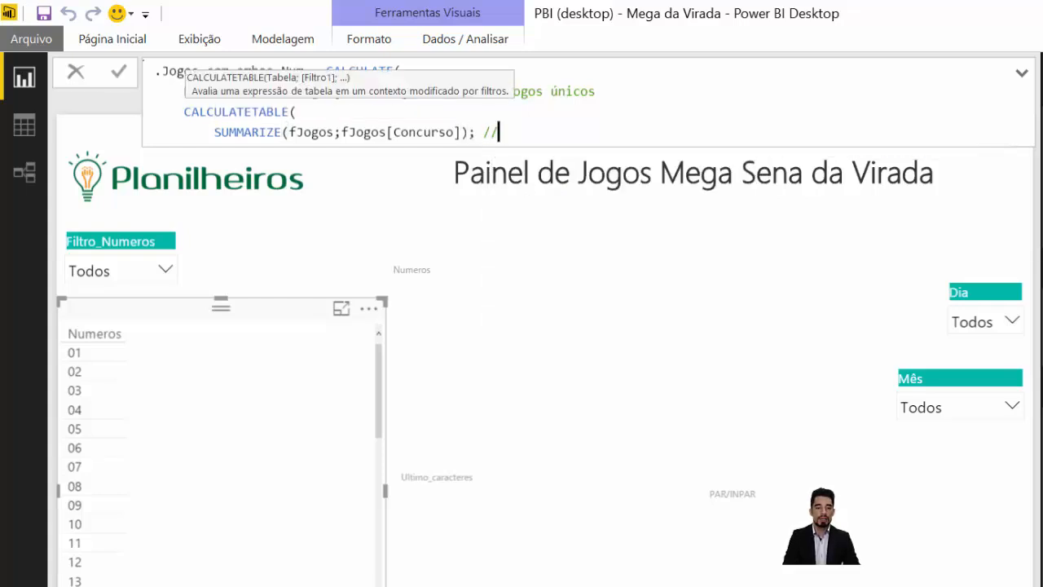
{"action": "type", "text": "resumiu"}
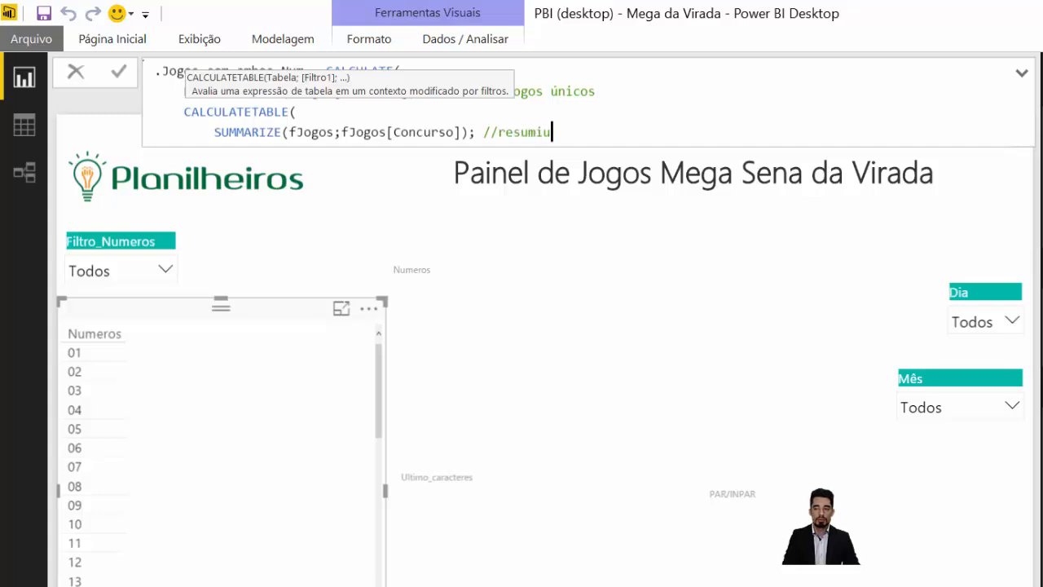
{"action": "type", "text": " a "}
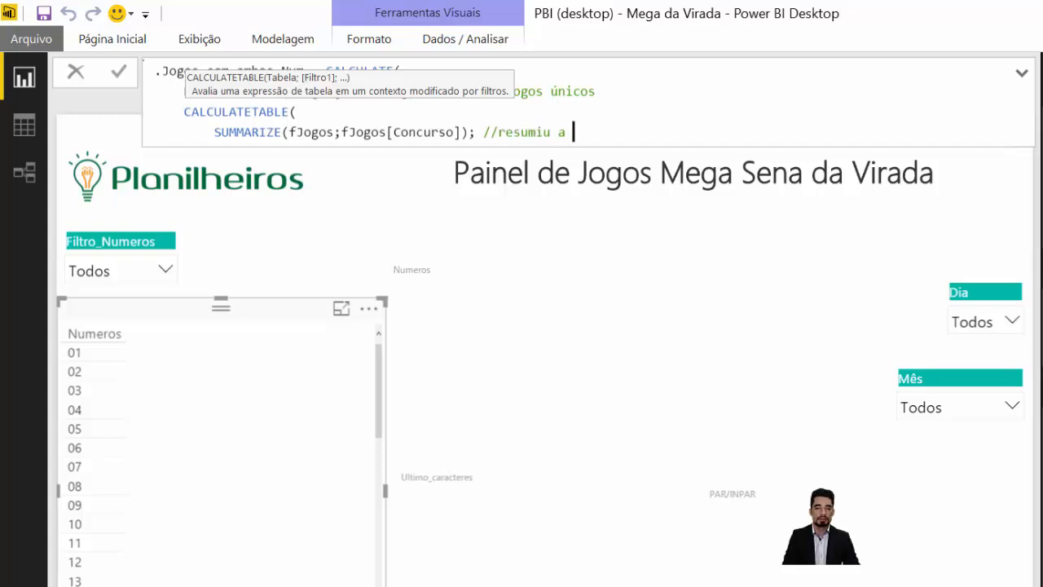
{"action": "type", "text": "fJo"}
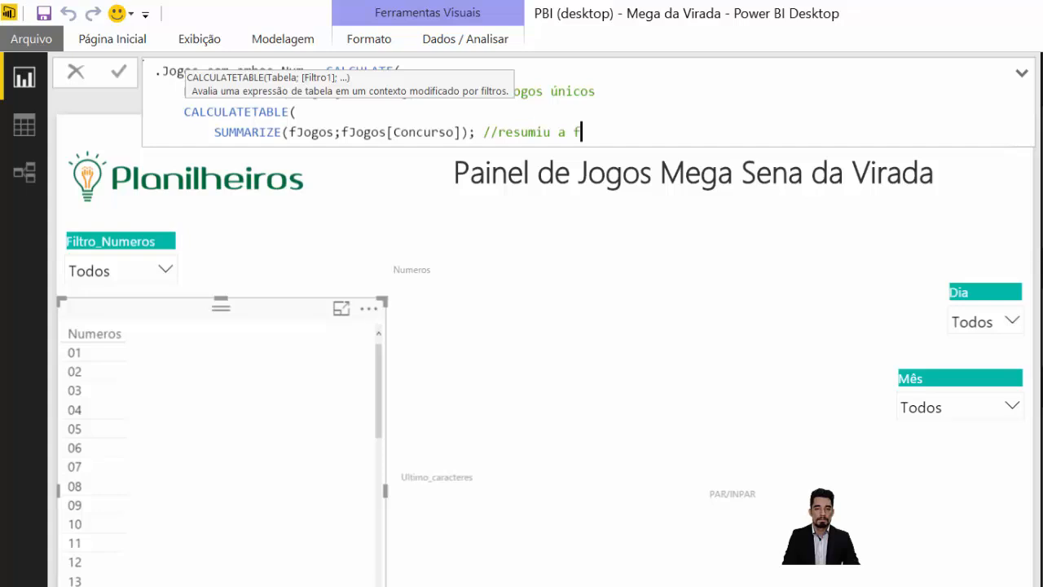
{"action": "key", "text": "BackSpace"}
{"action": "key", "text": "BackSpace"}
{"action": "type", "text": "jogos[concurso"}
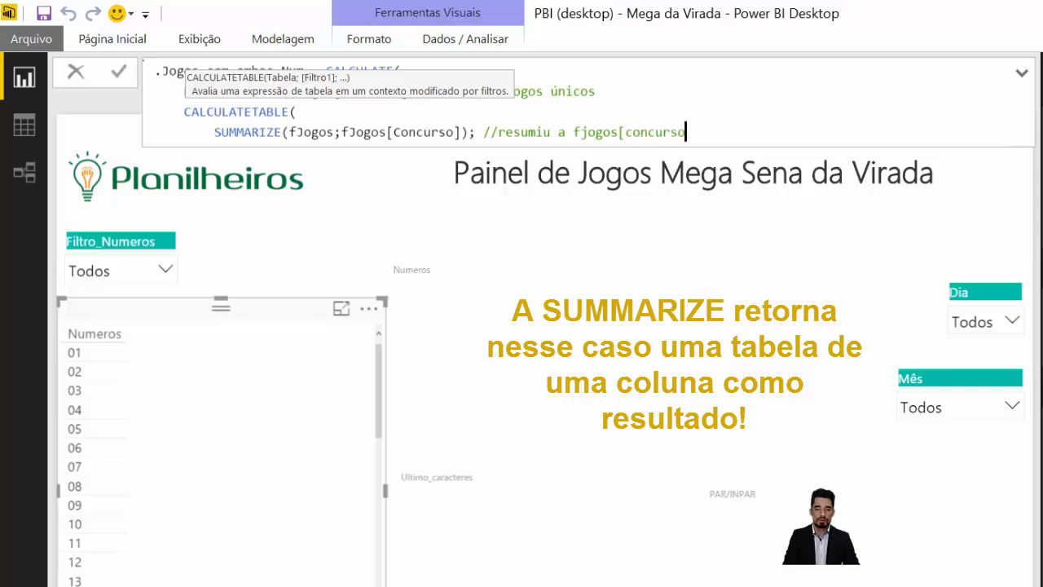
{"action": "type", "text": "]"}
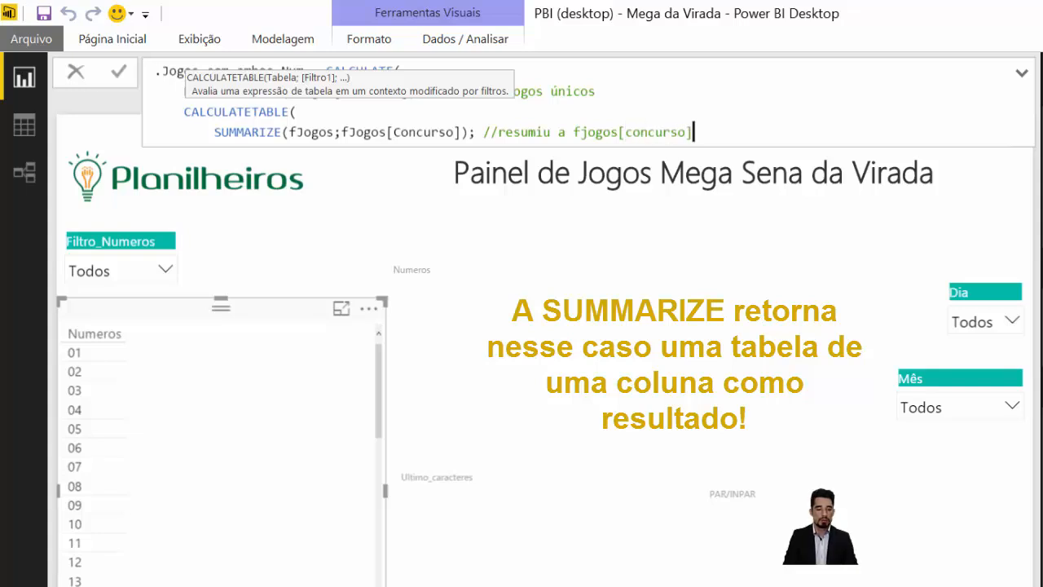
Step: Add ALL(dNumeros) on a new line as the first filter argument of CALCULATETABLE
{"action": "key", "text": "shift+Return"}
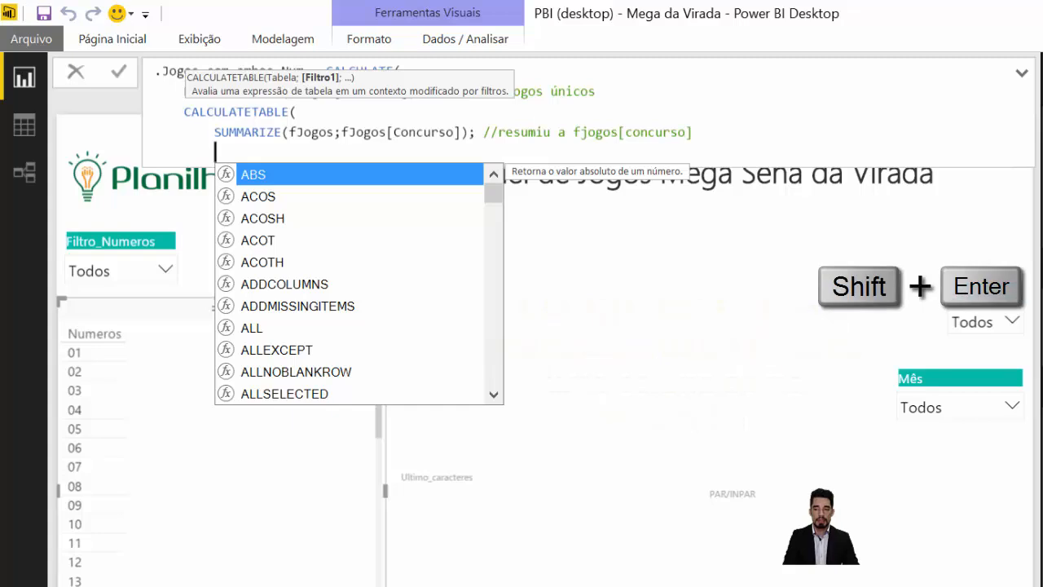
{"action": "type", "text": "ALL"}
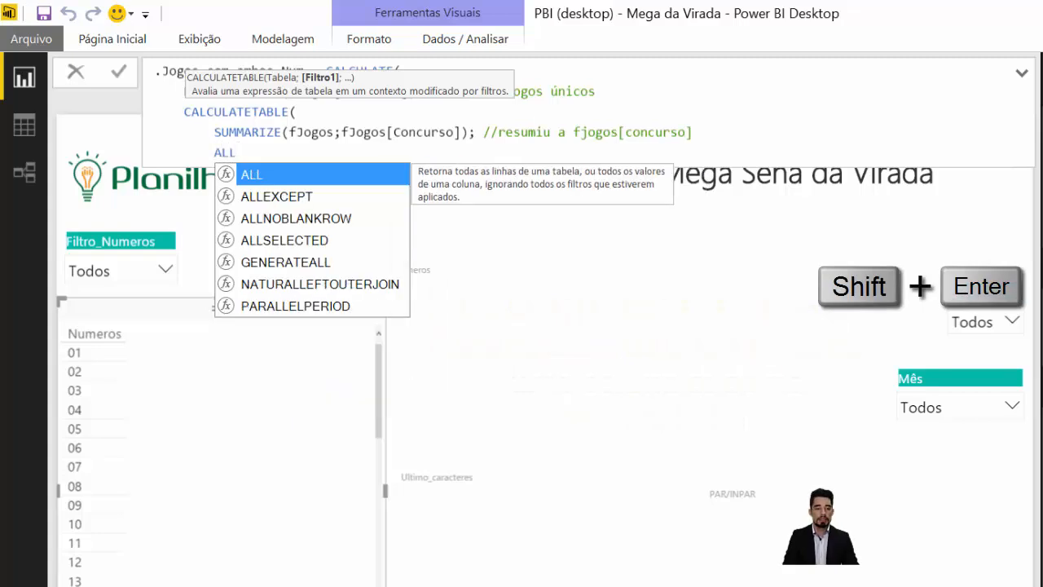
{"action": "type", "text": "(DNU"}
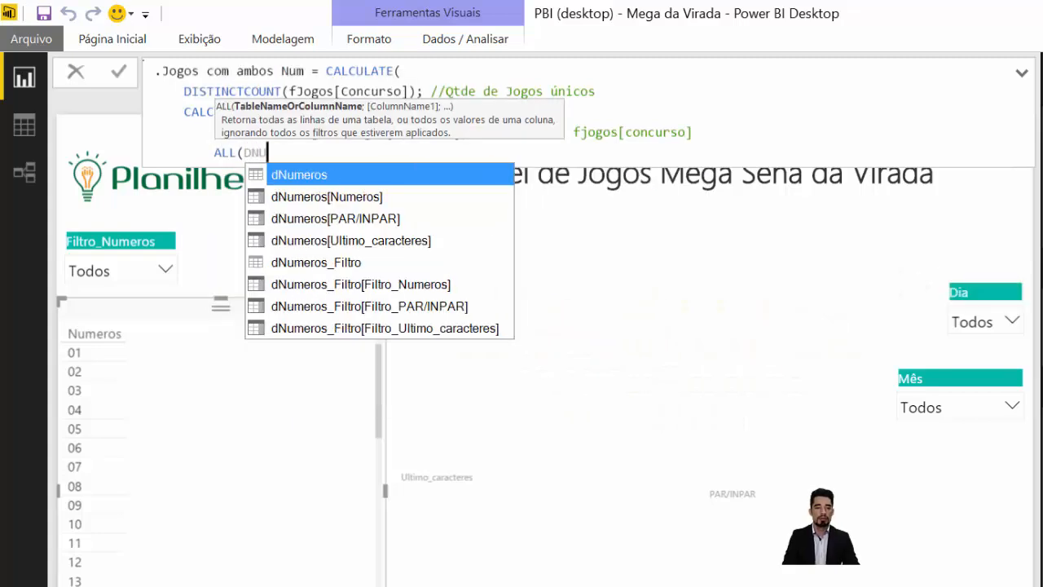
{"action": "key", "text": "Tab"}
{"action": "type", "text": ")"}
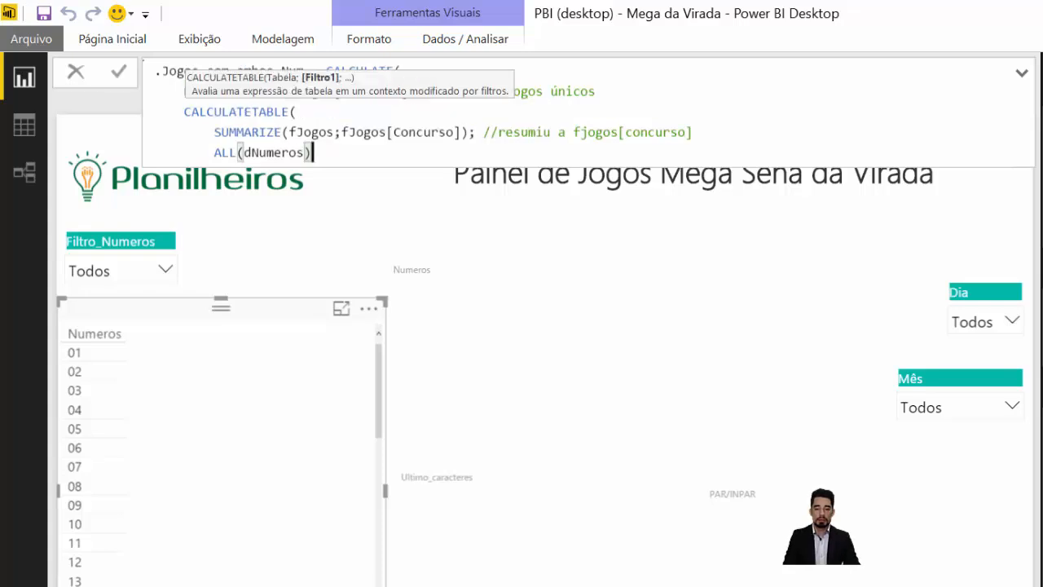
Step: Put a semicolon after ALL(dNumeros) and add the comment //RETIRA OS FILTROS NA DNUMEROS
{"action": "type", "text": "; //"}
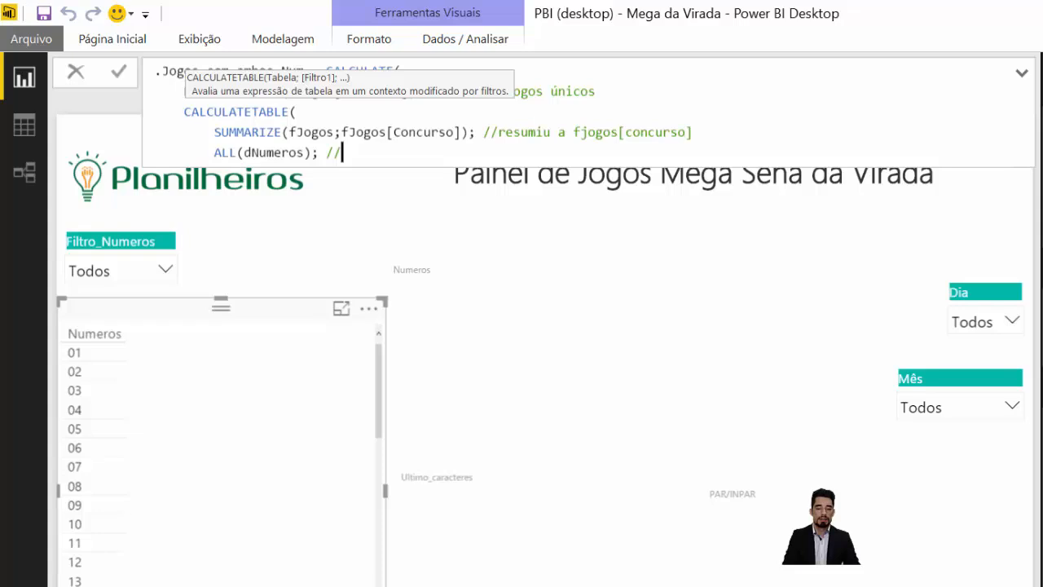
{"action": "type", "text": "RET"}
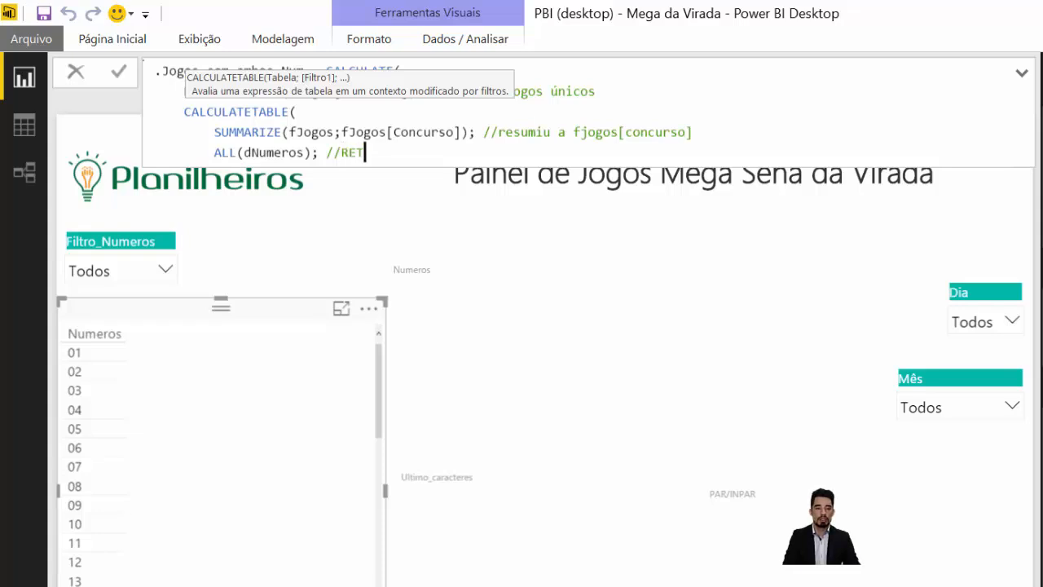
{"action": "type", "text": "IRA OS FILTROS "}
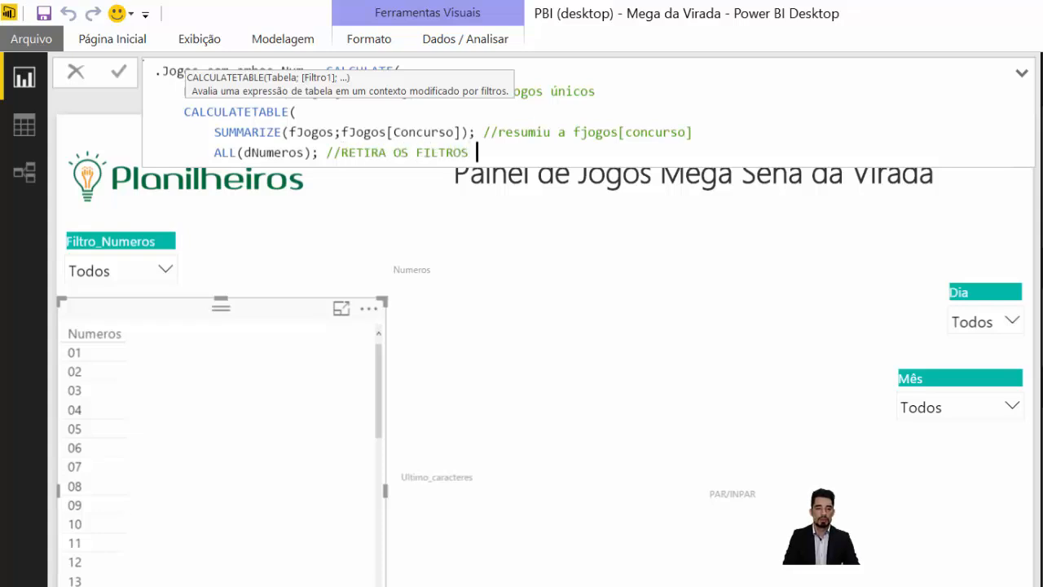
{"action": "type", "text": "NA DNUMEROS"}
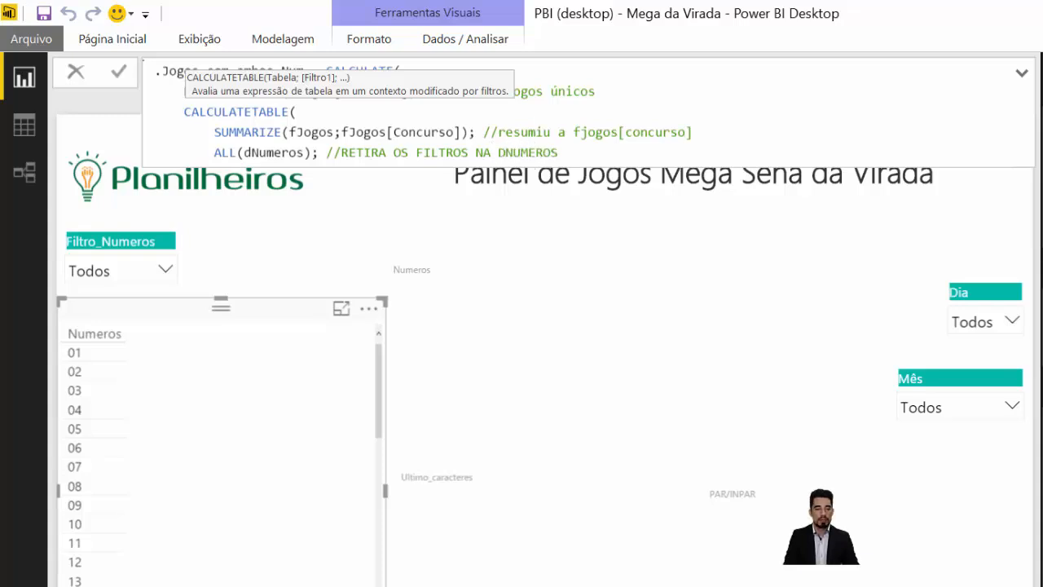
Step: Start a USERELATIONSHIP filter on a new line with fJogos[N Sorteado] as its first column, followed by a semicolon
{"action": "key", "text": "shift+Return"}
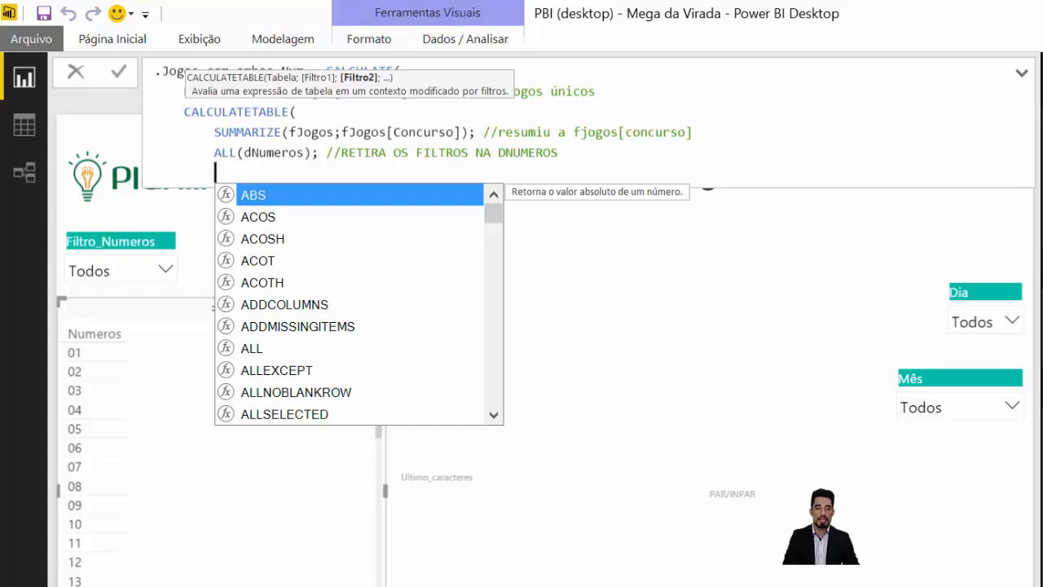
{"action": "type", "text": "USE"}
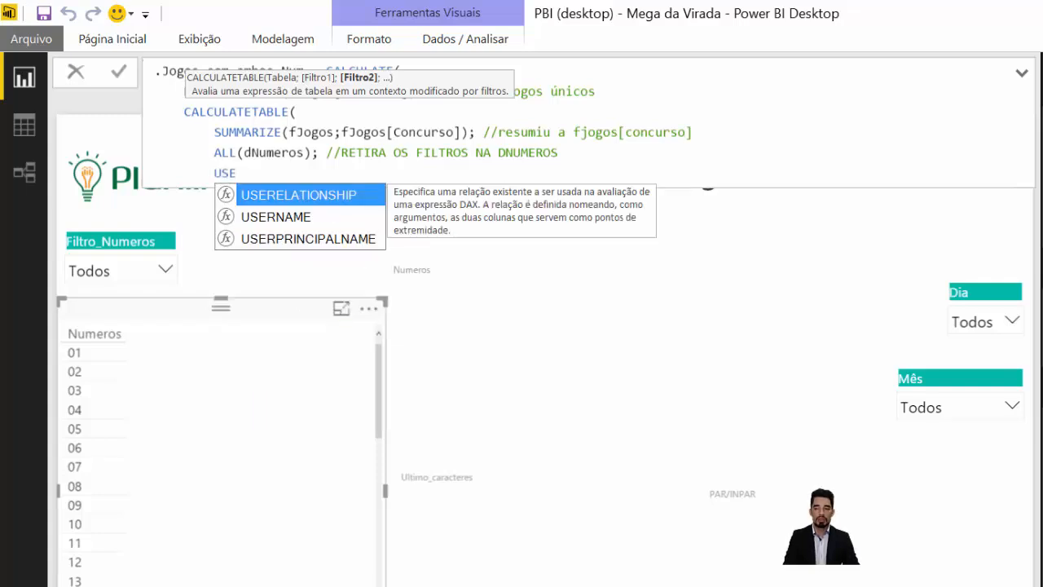
{"action": "key", "text": "Tab"}
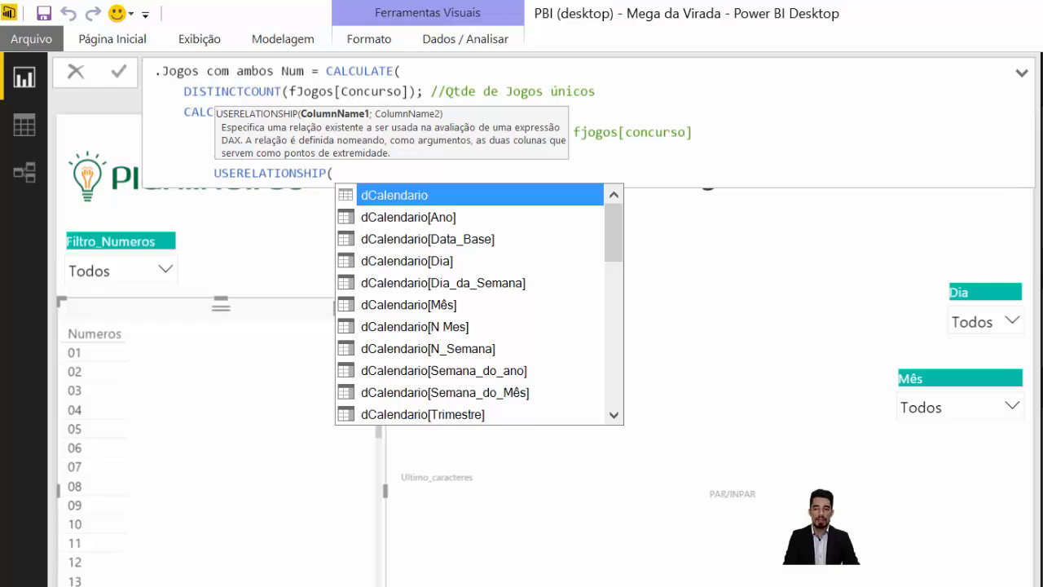
{"action": "key", "text": "Escape"}
{"action": "type", "text": "N SO"}
{"action": "key", "text": "Tab"}
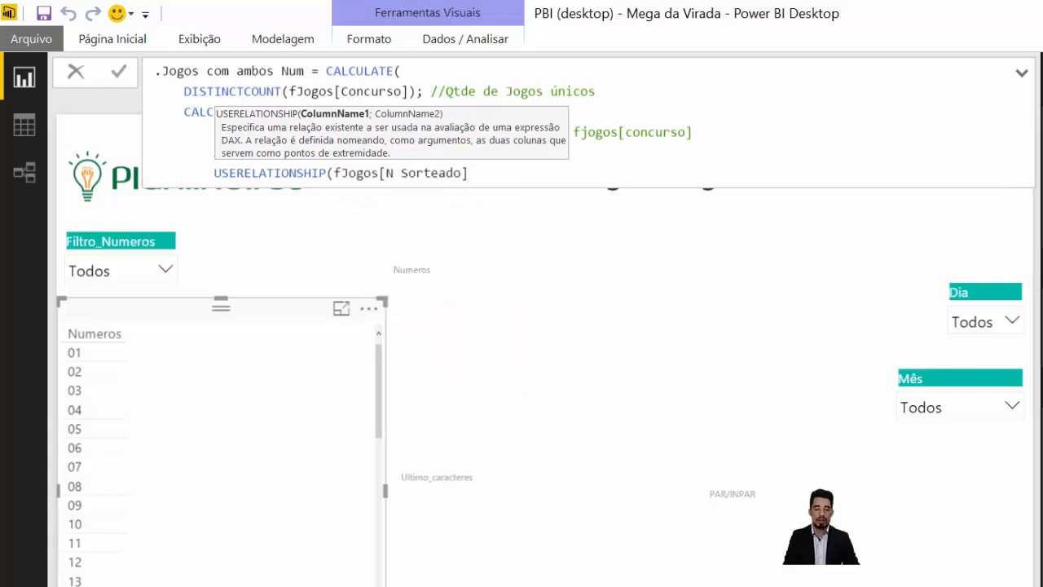
{"action": "type", "text": ";"}
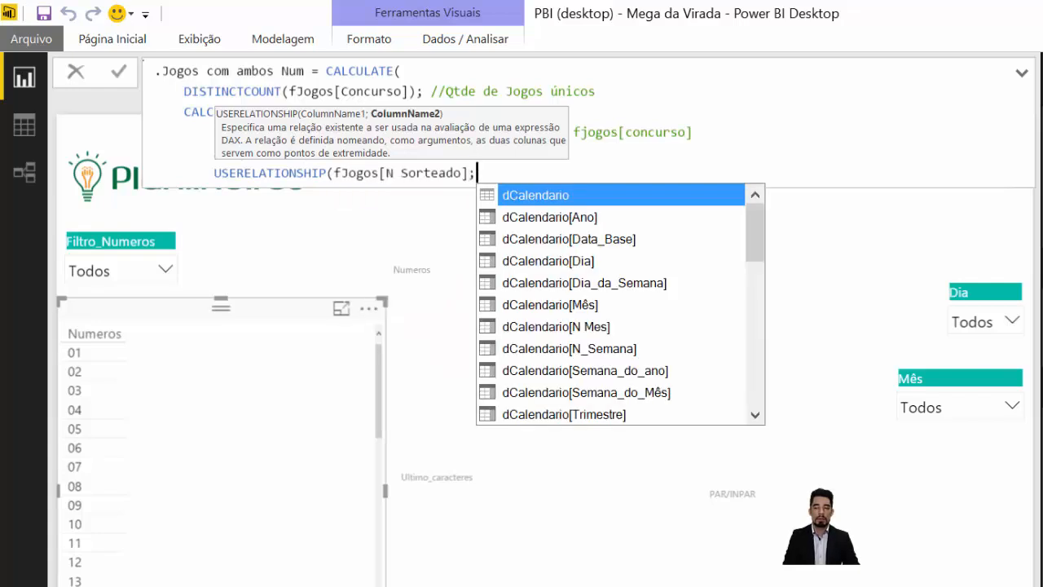
Step: Complete USERELATIONSHIP with dNumeros_Filtro[Filtro_Numeros] as its second column and close its parenthesis
{"action": "type", "text": "DNUM"}
{"action": "key", "text": "Down"}
{"action": "key", "text": "Down"}
{"action": "key", "text": "Down"}
{"action": "key", "text": "Down"}
{"action": "key", "text": "Down"}
{"action": "key", "text": "Tab"}
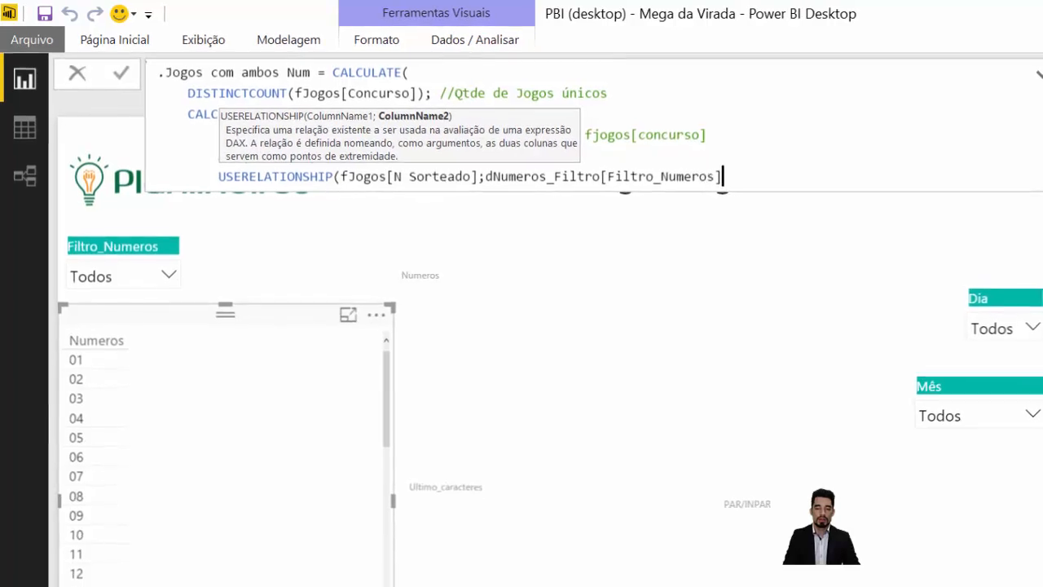
{"action": "type", "text": ")"}
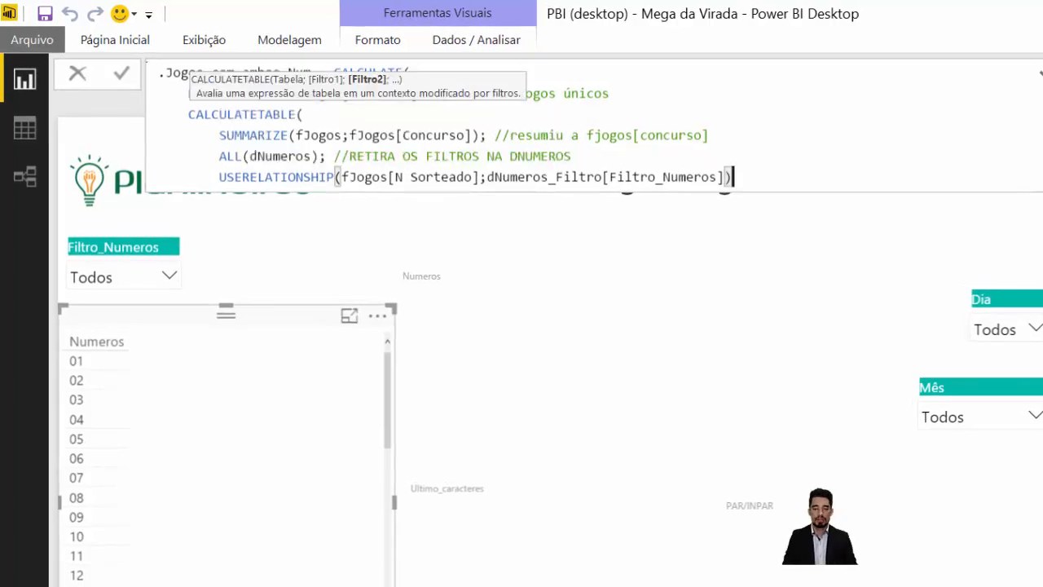
Step: Add the comment //ATIVA RELAÇÃO after the USERELATIONSHIP filter
{"action": "type", "text": " //"}
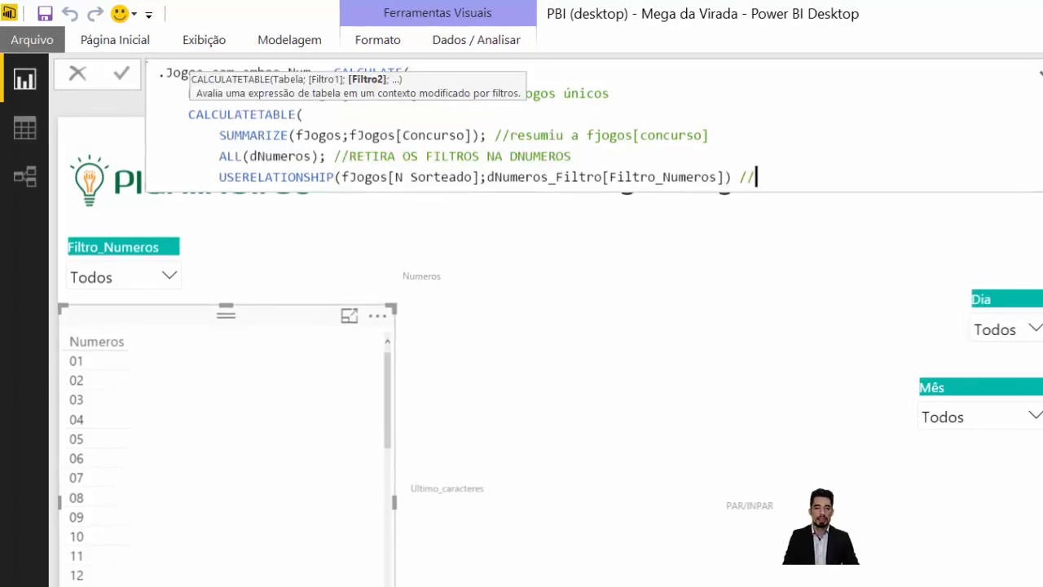
{"action": "type", "text": "ATIVA RELA"}
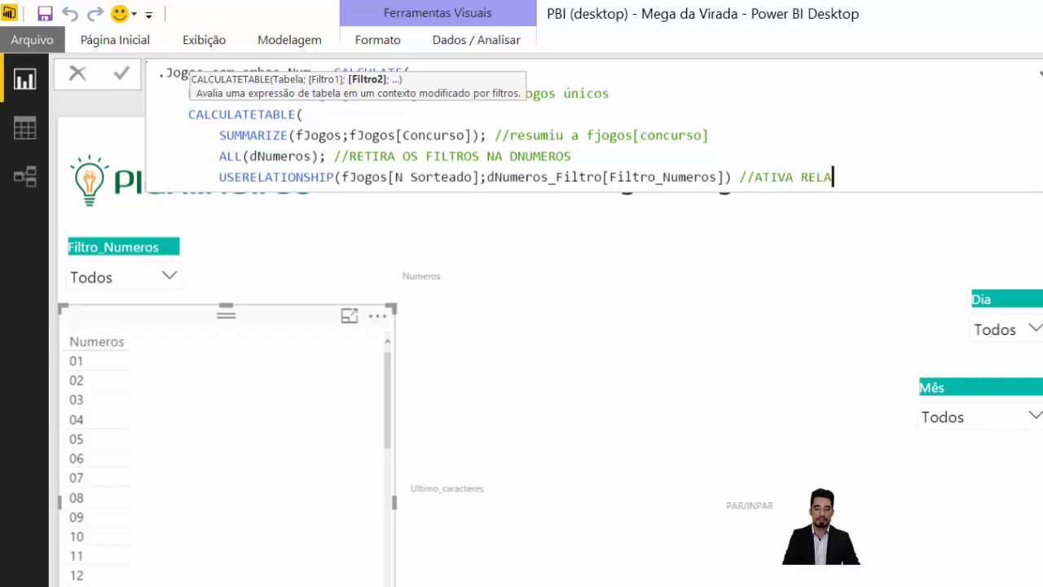
{"action": "type", "text": "ÇÃO"}
Step: Close CALCULATETABLE and CALCULATE with parentheses on separate lines and commit the .Jogos com ambos Num measure
{"action": "key", "text": "shift+Return"}
{"action": "type", "text": ")"}
{"action": "key", "text": "shift+Return"}
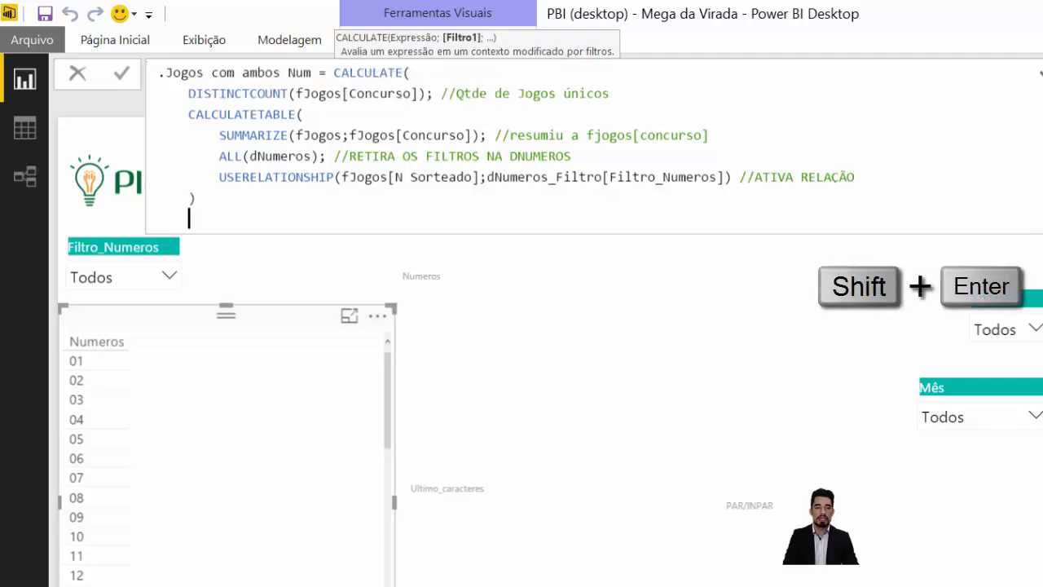
{"action": "key", "text": "BackSpace"}
{"action": "type", "text": ")"}
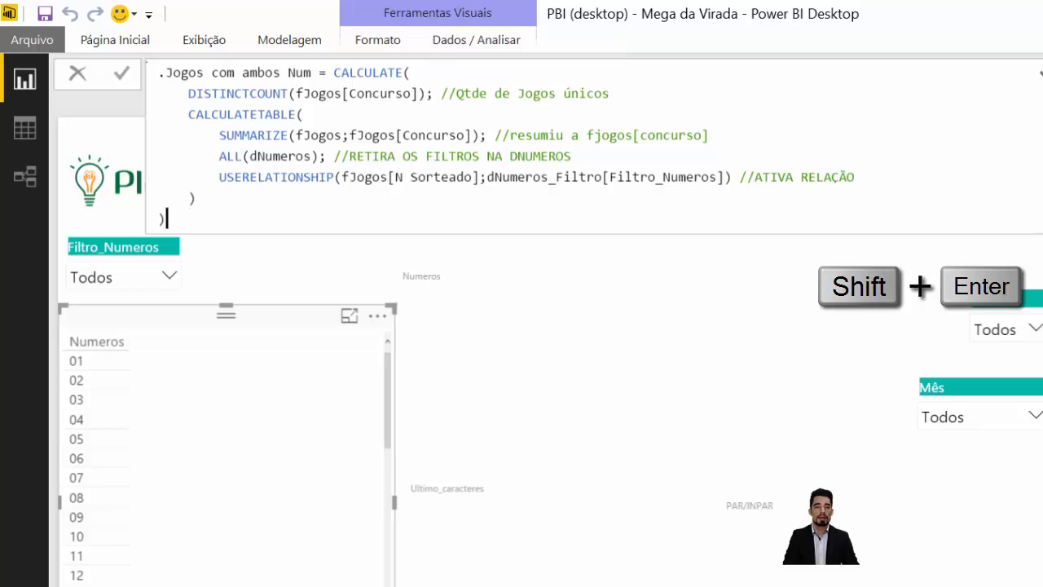
{"action": "key", "text": "Return"}
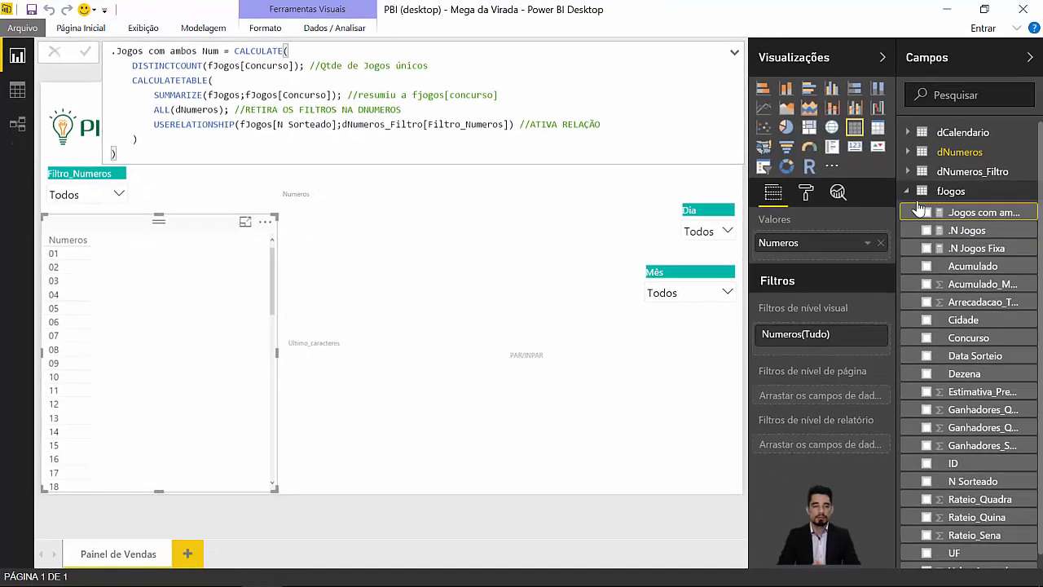
Step: In the model's relationships, delete the dNumeros_Filtro–fJogos link and recreate it from Filtro_Numeros to N Sorteado
{"action": "left_click", "coordinate": [17, 124]}
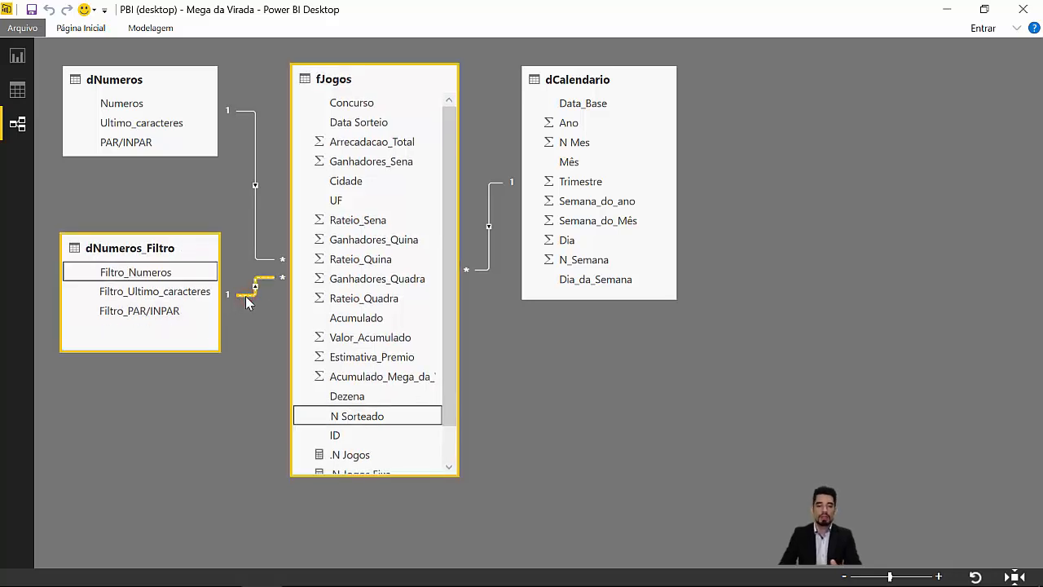
{"action": "key", "text": "Delete"}
{"action": "key", "text": "Return"}
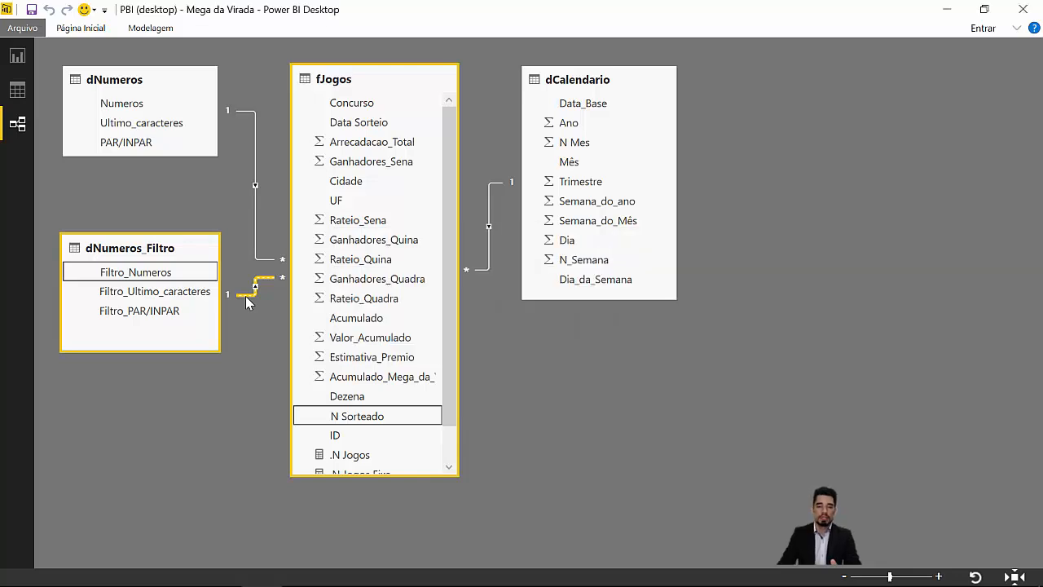
{"action": "left_click_drag", "start_coordinate": [147, 273], "coordinate": [341, 427]}
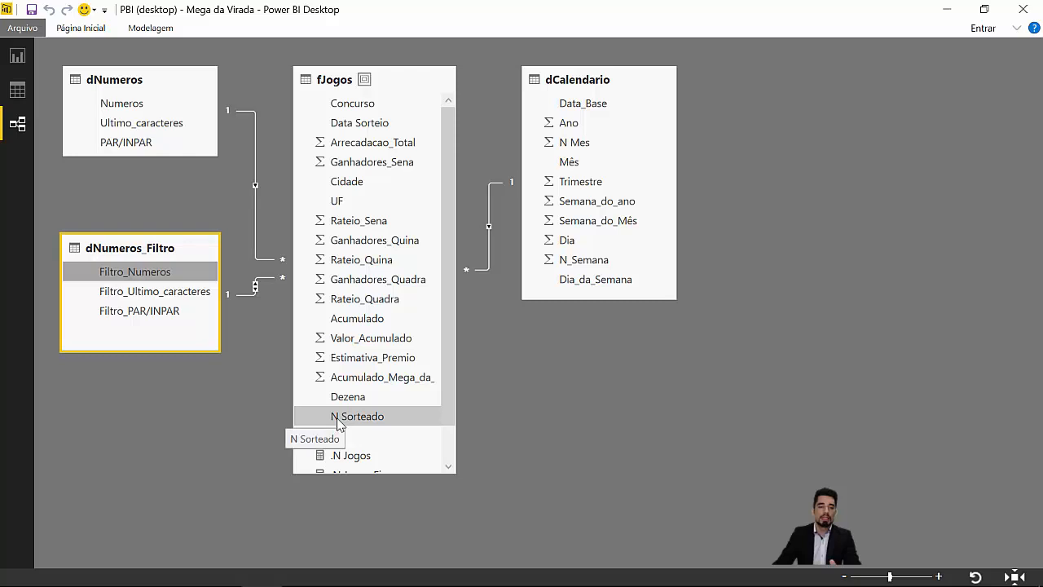
Step: Edit the relationship between fJogos and dNumeros_Filtro so that it is inactive
{"action": "double_click", "coordinate": [259, 286]}
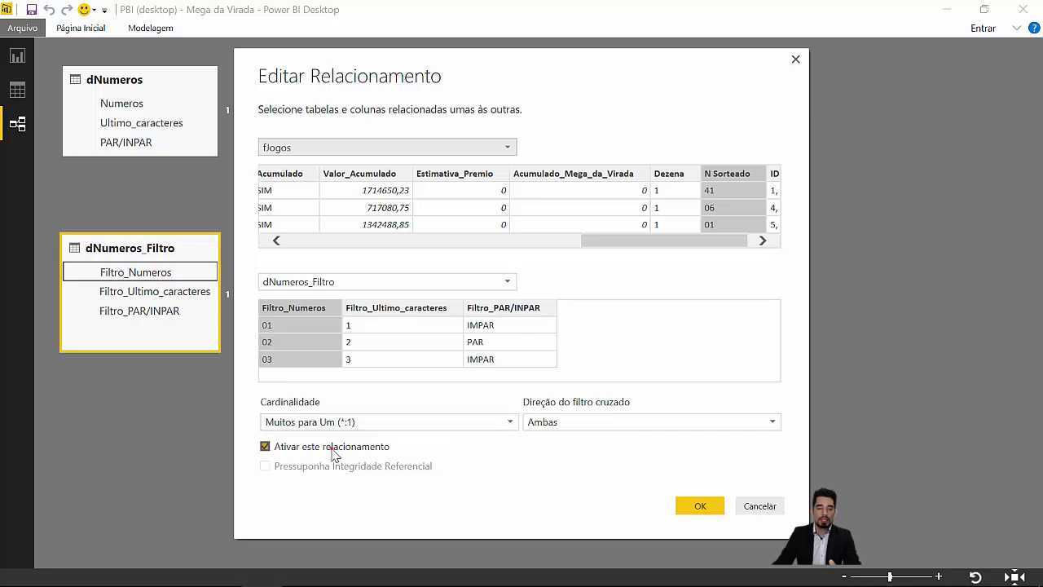
{"action": "left_click", "coordinate": [277, 447]}
{"action": "left_click", "coordinate": [276, 447]}
{"action": "left_click", "coordinate": [277, 448]}
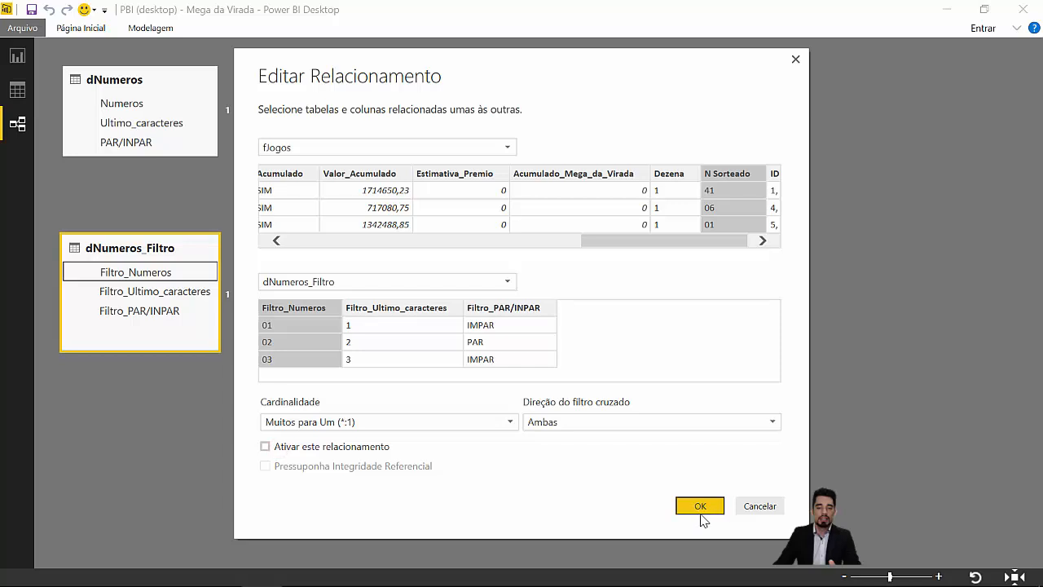
{"action": "left_click", "coordinate": [691, 506]}
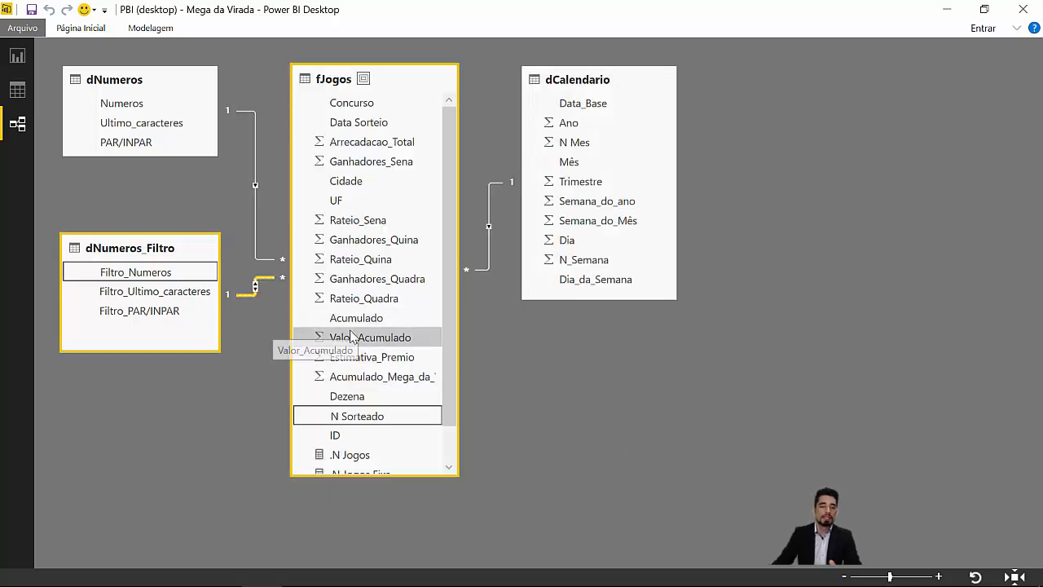
Step: Return to the report page and look through the options of the Filtro_Numeros slicer
{"action": "left_click", "coordinate": [18, 57]}
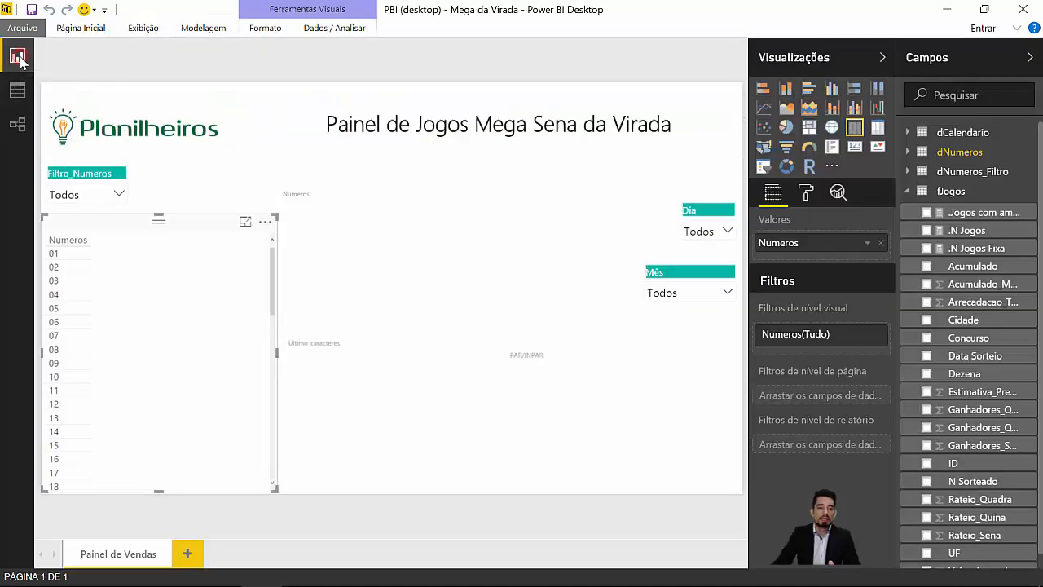
{"action": "left_click", "coordinate": [119, 197]}
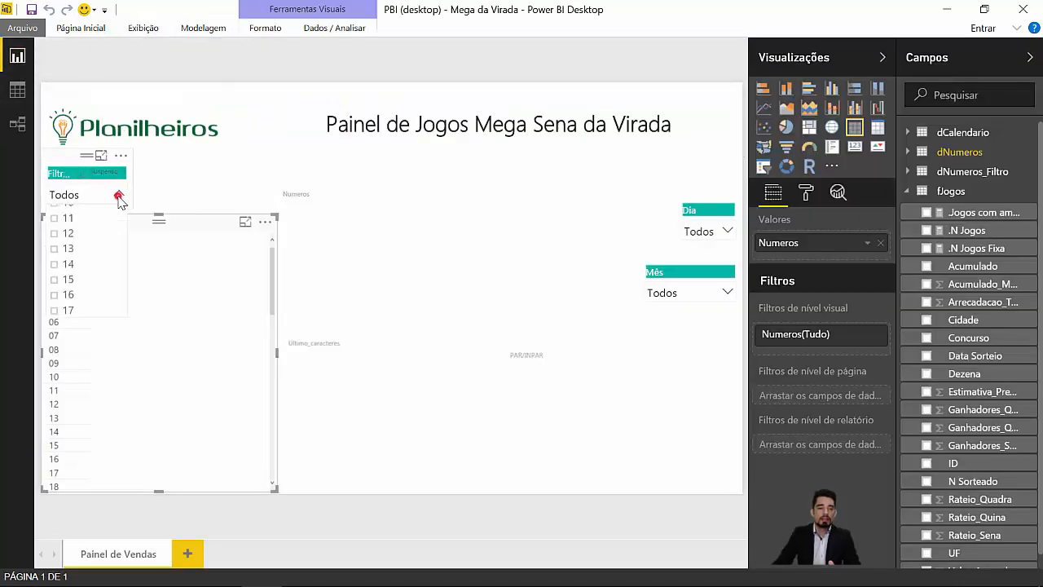
{"action": "left_click", "coordinate": [119, 197]}
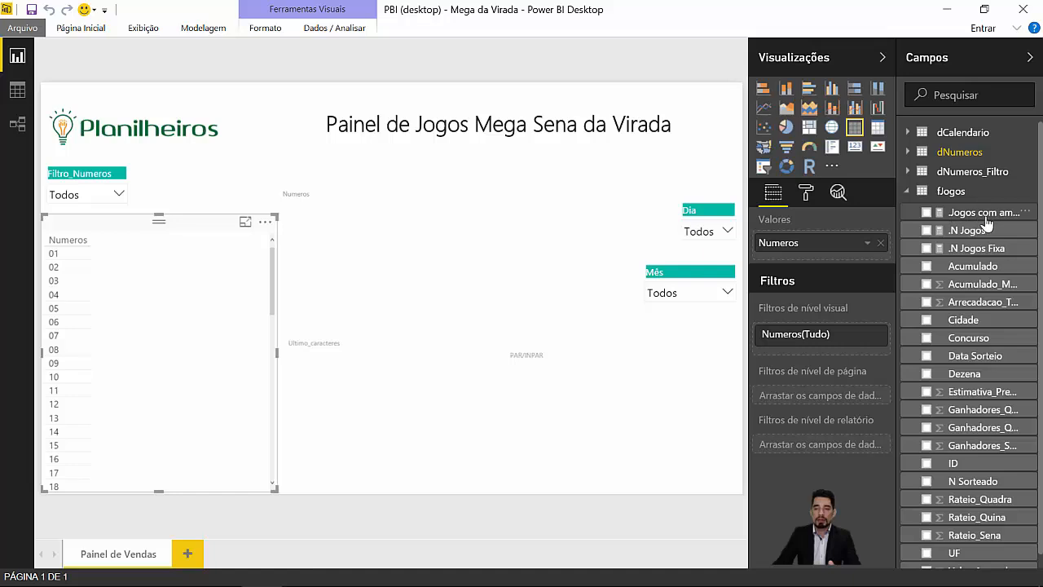
Step: Add the .N Jogos measure to the PAR/INPAR donut chart and test it by selecting and clearing 11, 13 and 15 in Filtro_Numeros
{"action": "left_click_drag", "start_coordinate": [989, 230], "coordinate": [636, 396]}
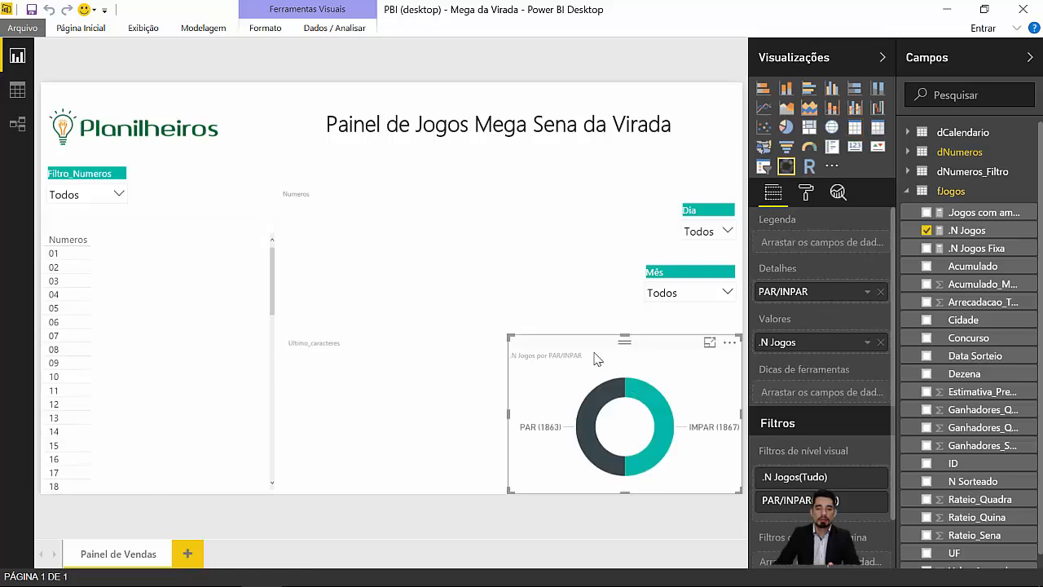
{"action": "left_click", "coordinate": [120, 200]}
{"action": "left_click", "coordinate": [59, 217]}
{"action": "left_click", "coordinate": [70, 248]}
{"action": "left_click", "coordinate": [69, 279]}
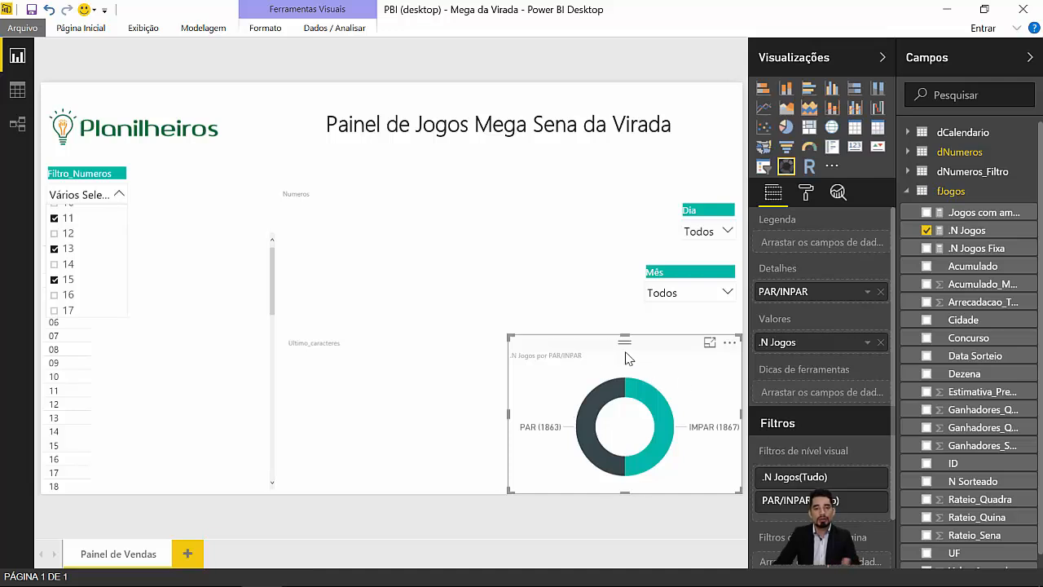
{"action": "left_click", "coordinate": [53, 217]}
{"action": "left_click", "coordinate": [56, 248]}
{"action": "left_click", "coordinate": [53, 280]}
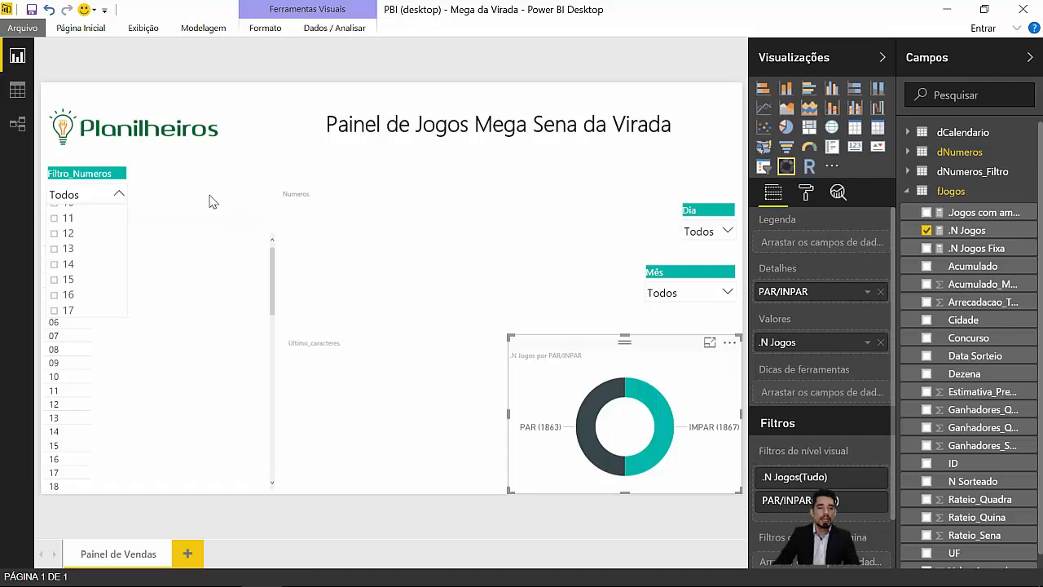
{"action": "left_click", "coordinate": [118, 193]}
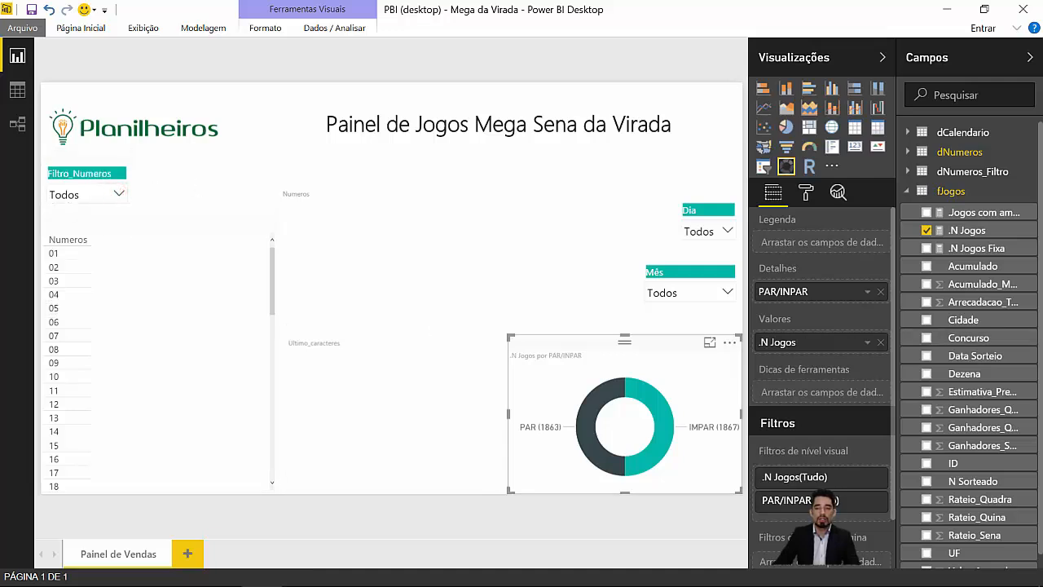
Step: Add .Jogos com ambos Num to the Numeros table and test it by selecting and clearing 11, 13 and 15 in the Filtro_Numeros slicer
{"action": "left_click_drag", "start_coordinate": [986, 217], "coordinate": [190, 313]}
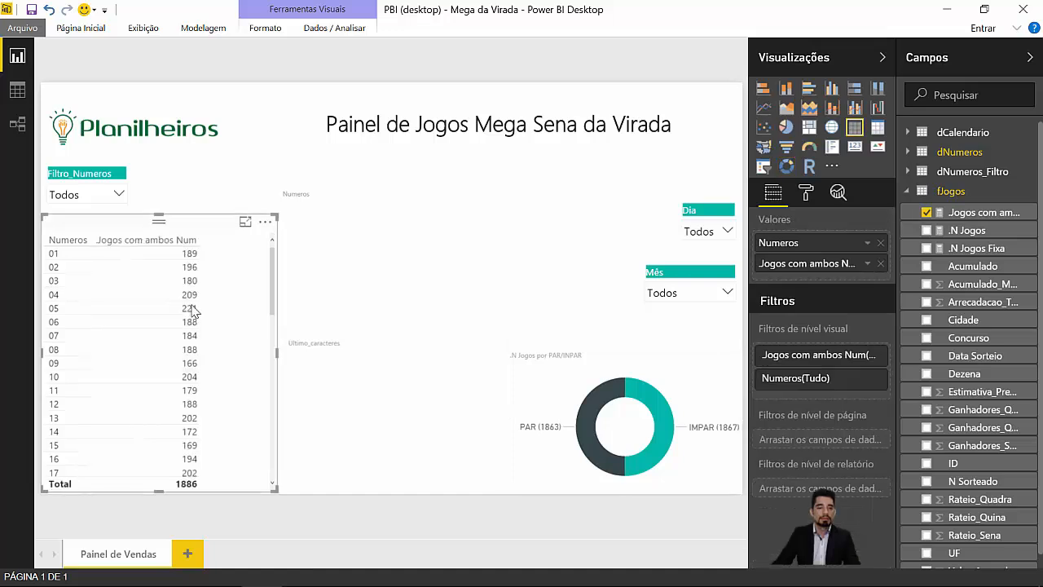
{"action": "left_click", "coordinate": [119, 194]}
{"action": "left_click", "coordinate": [69, 218]}
{"action": "left_click", "coordinate": [68, 248]}
{"action": "left_click", "coordinate": [69, 279]}
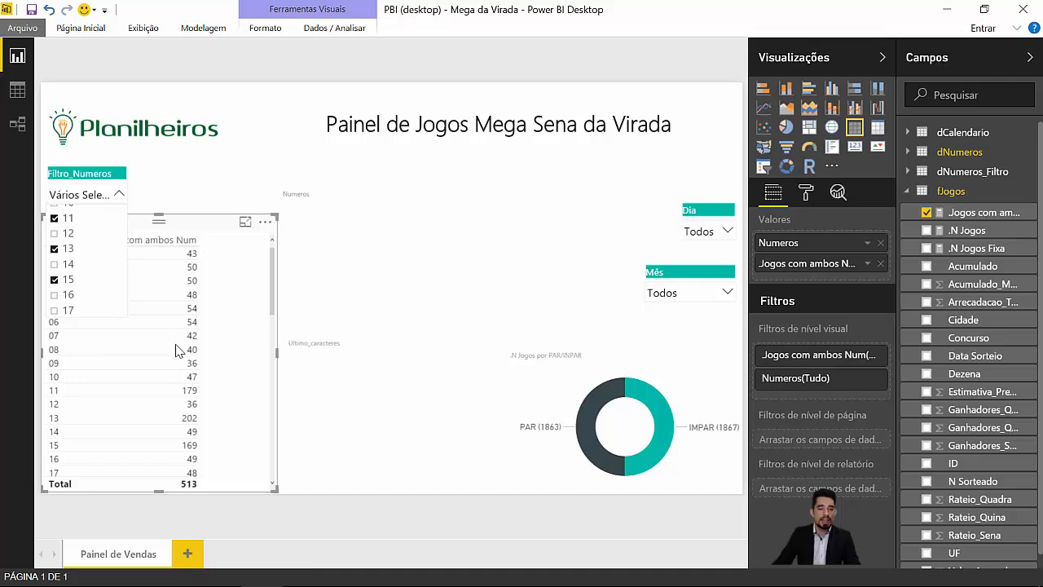
{"action": "left_click", "coordinate": [68, 279]}
{"action": "left_click", "coordinate": [69, 248]}
{"action": "left_click", "coordinate": [69, 217]}
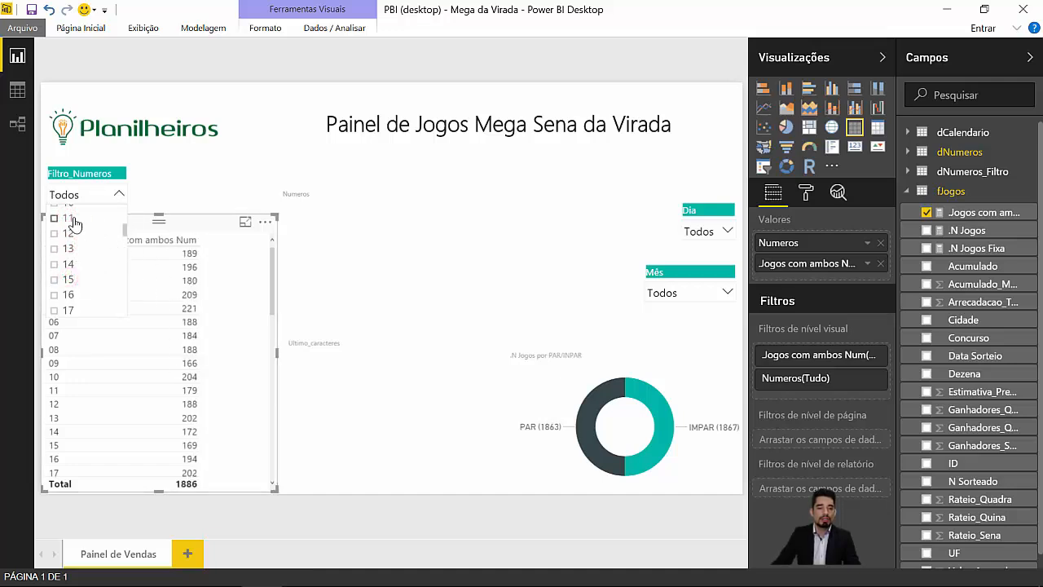
{"action": "left_click", "coordinate": [119, 194]}
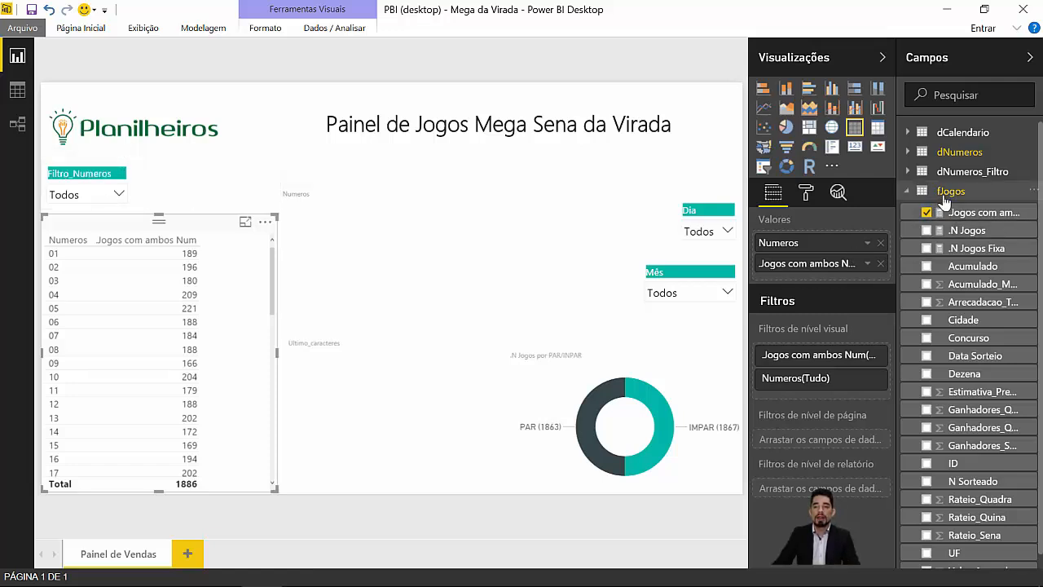
Step: Create a measure in fJogos named % Jogos com ambos os num that uses DIVIDE on .Jogos com ambos Num and .N Jogos
{"action": "right_click", "coordinate": [944, 199]}
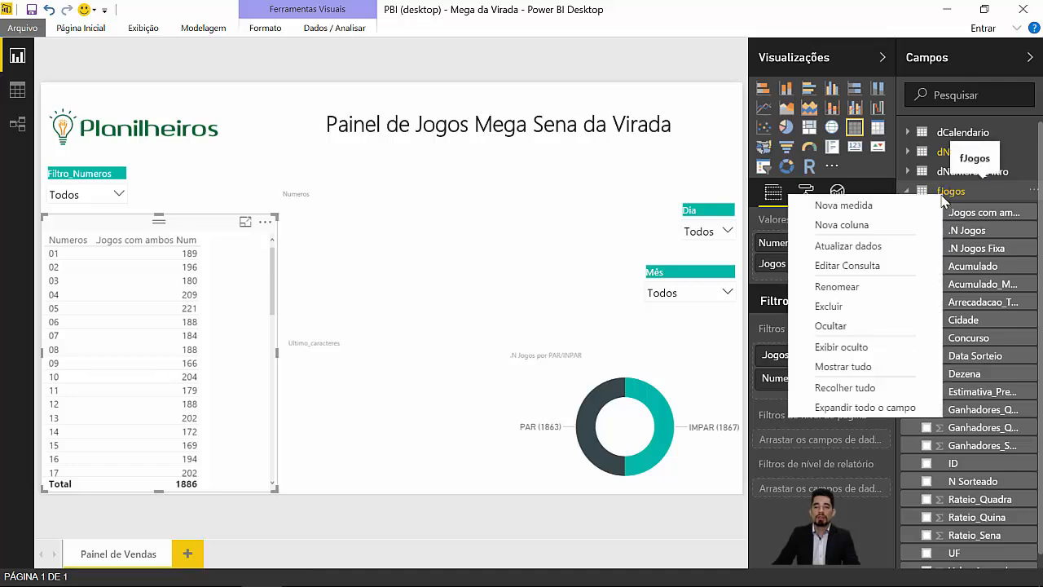
{"action": "left_click", "coordinate": [886, 213]}
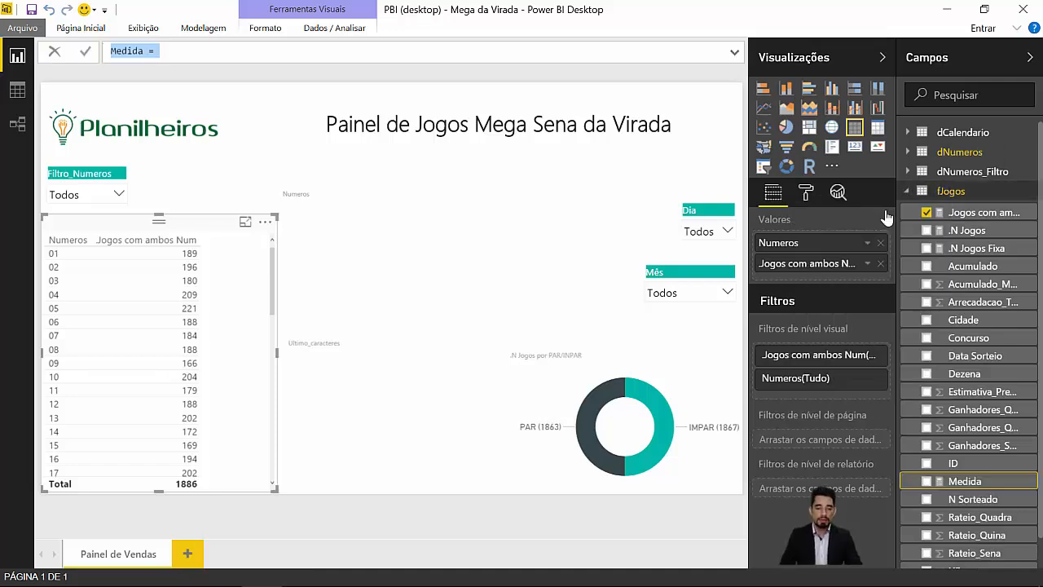
{"action": "type", "text": "% Jogos com ambos os num"}
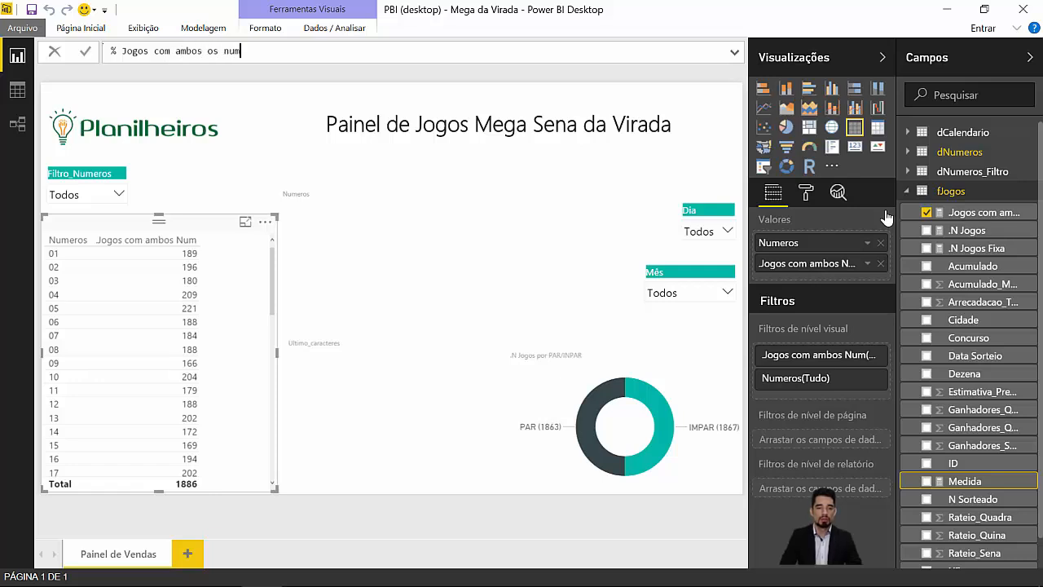
{"action": "type", "text": "divi"}
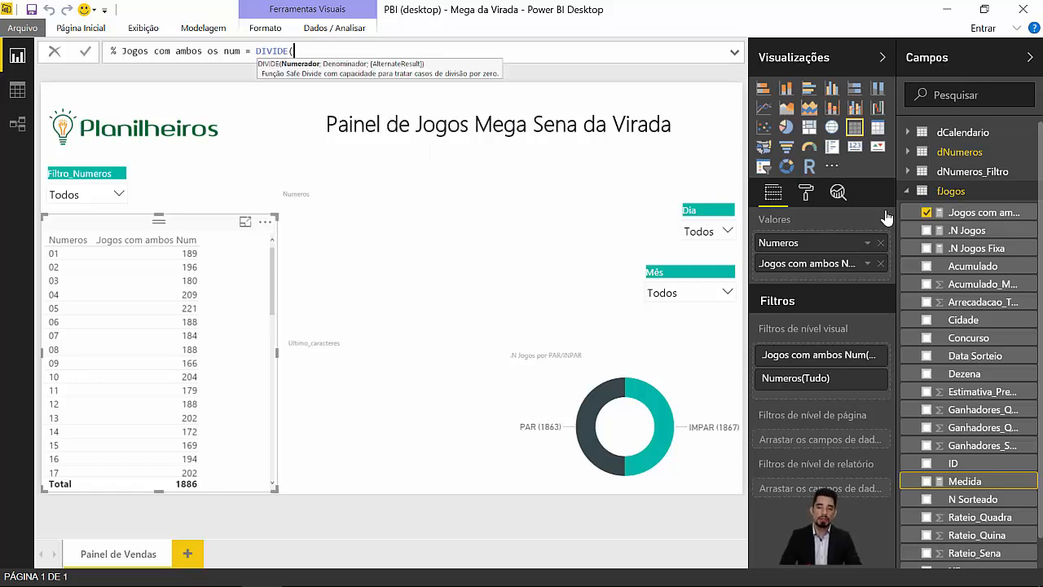
{"action": "type", "text": "jogos"}
{"action": "key", "text": "Tab"}
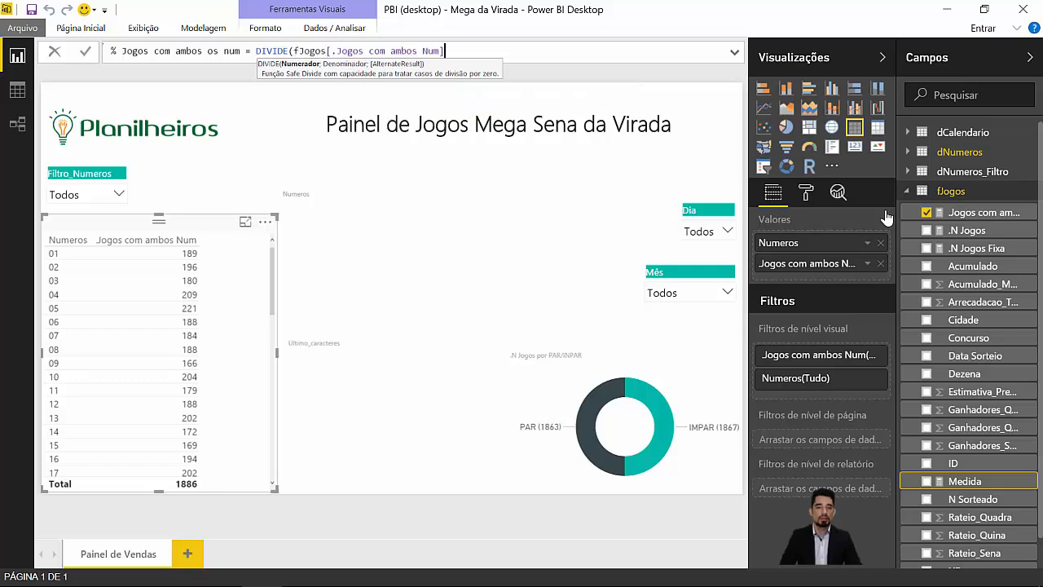
{"action": "type", "text": ";"}
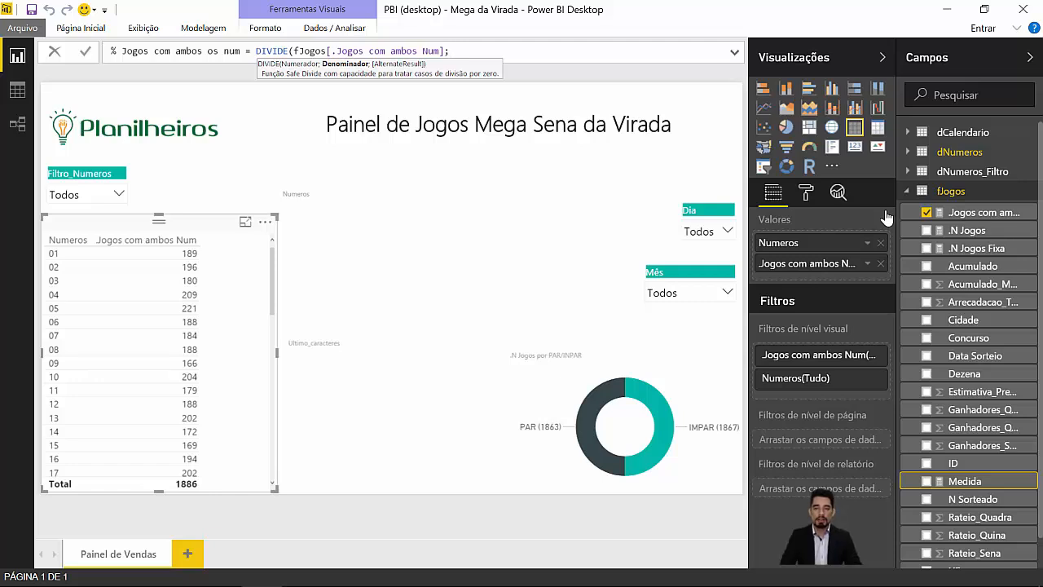
{"action": "type", "text": "n jo"}
{"action": "key", "text": "Tab"}
{"action": "type", "text": ")"}
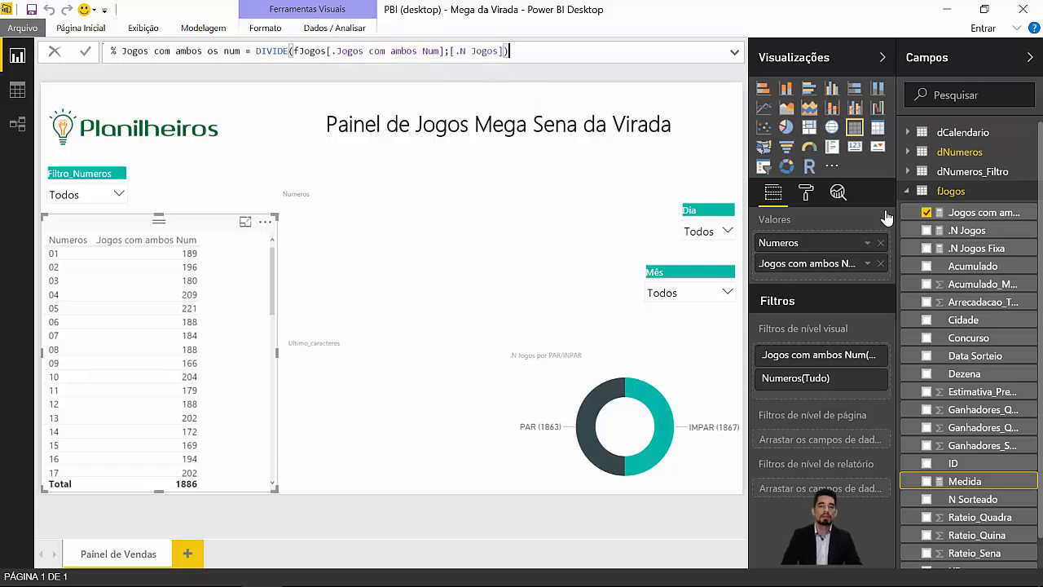
{"action": "key", "text": "Return"}
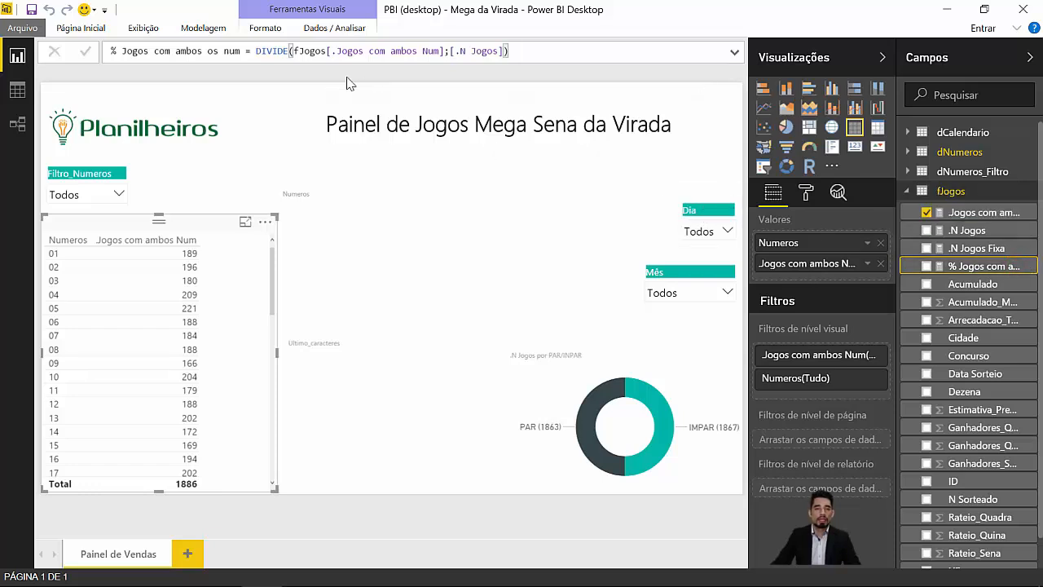
Step: Format % Jogos com ambos os num as a percentage and add it to the Numeros table with narrowed measure columns
{"action": "left_click", "coordinate": [214, 28]}
{"action": "left_click", "coordinate": [268, 93]}
{"action": "left_click_drag", "start_coordinate": [978, 265], "coordinate": [210, 320]}
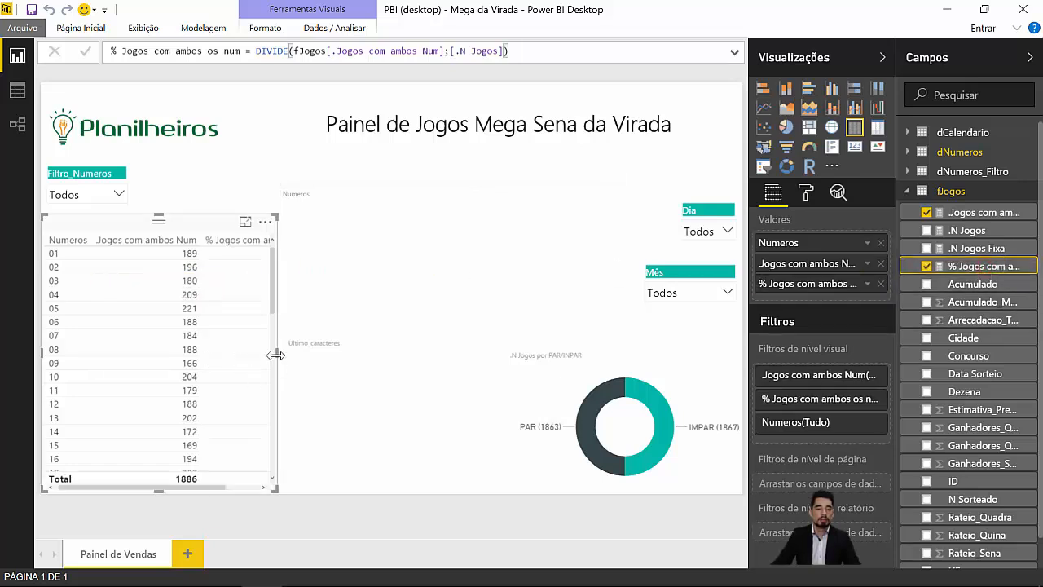
{"action": "left_click_drag", "start_coordinate": [198, 241], "coordinate": [132, 240]}
{"action": "left_click_drag", "start_coordinate": [259, 241], "coordinate": [202, 246]}
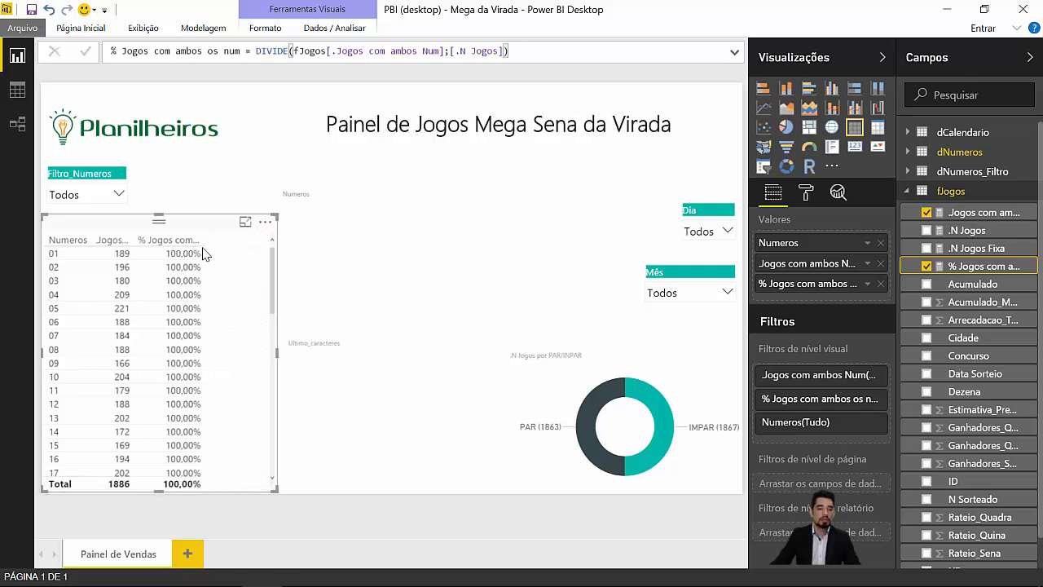
Step: Select 12 in the Filtro_Numeros slicer and sort the Numeros table by % Jogos com ambos os num in descending order
{"action": "left_click", "coordinate": [117, 196]}
{"action": "left_click", "coordinate": [68, 235]}
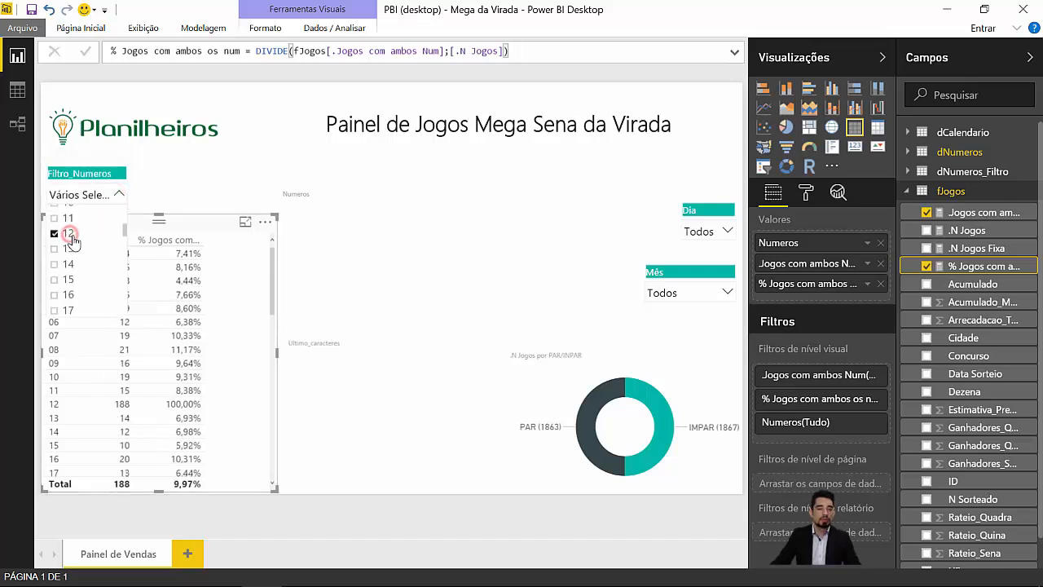
{"action": "left_click", "coordinate": [121, 194]}
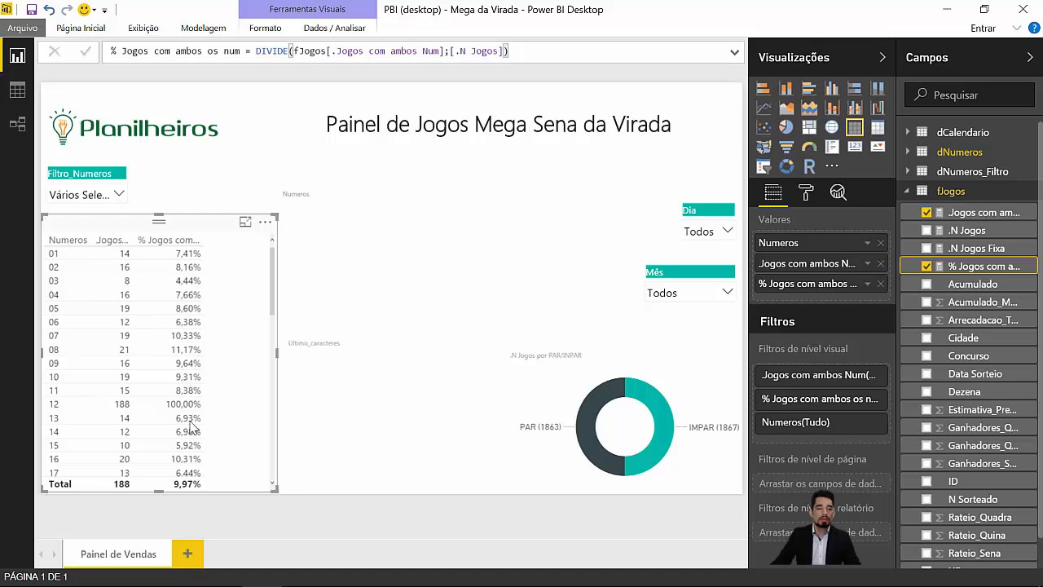
{"action": "left_click", "coordinate": [196, 241]}
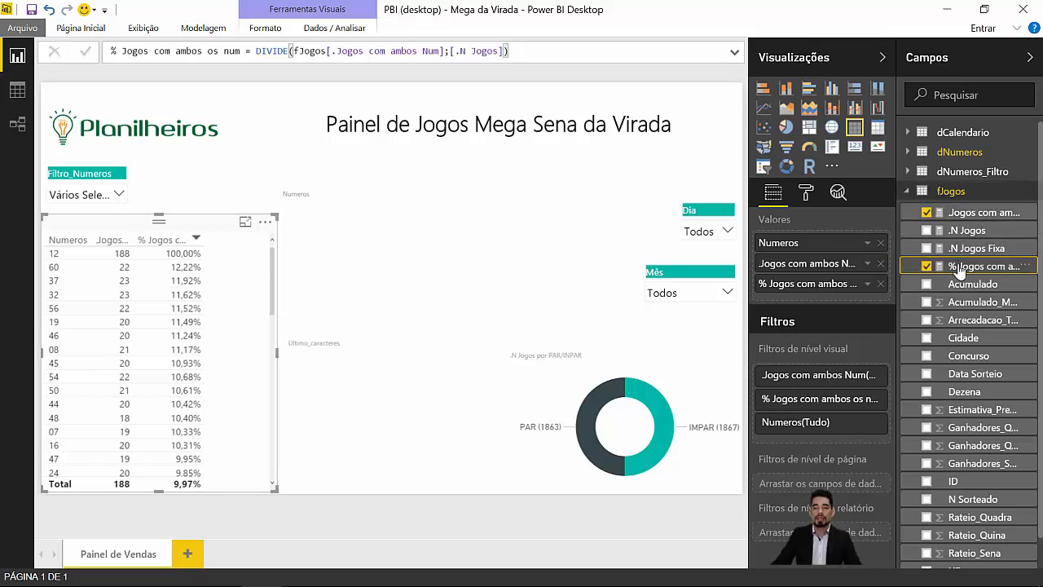
Step: Start a new measure in fJogos named .MesmaSelecao
{"action": "right_click", "coordinate": [948, 192]}
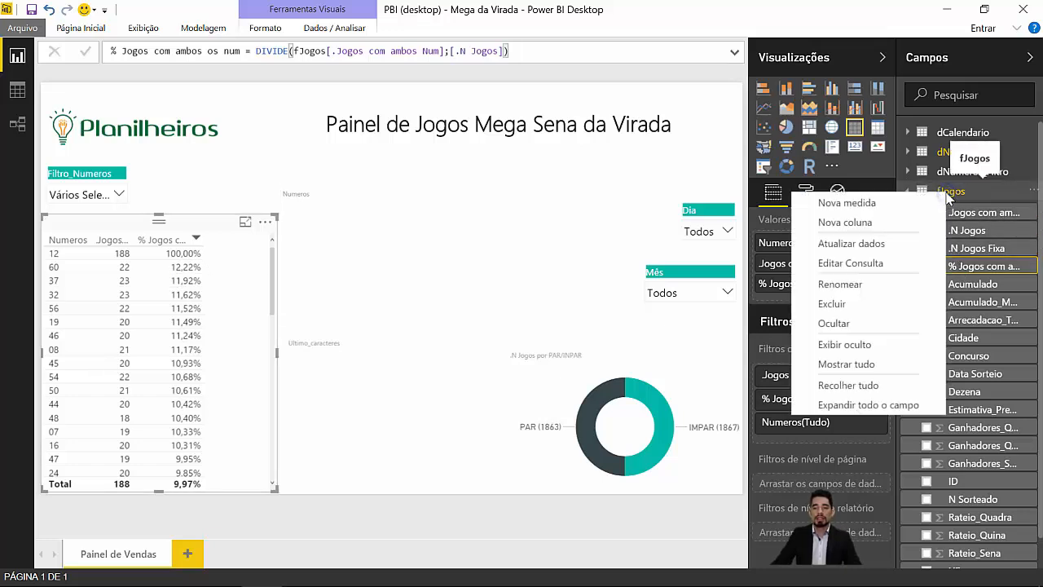
{"action": "left_click", "coordinate": [884, 209]}
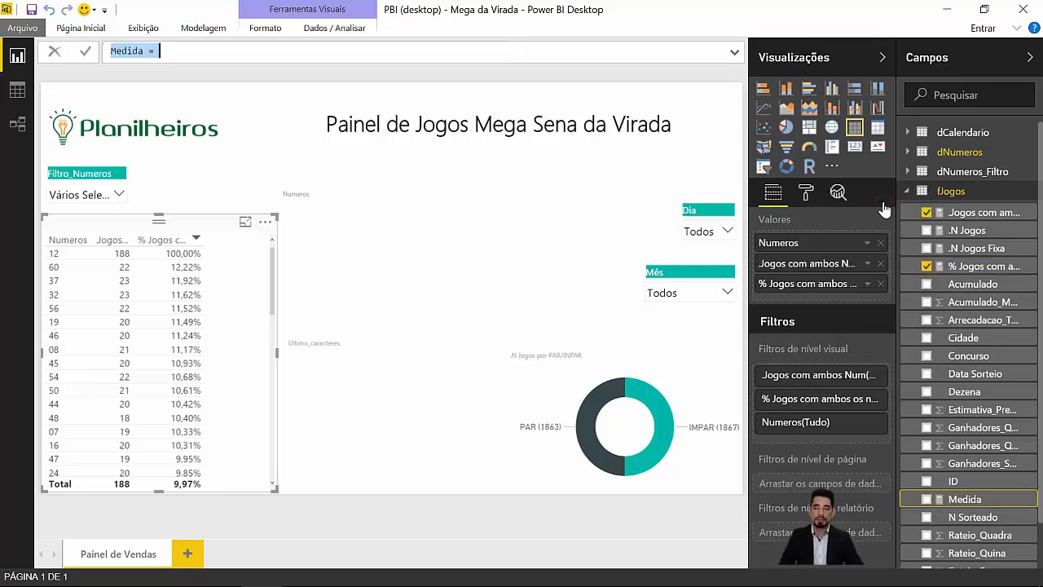
{"action": "type", "text": "Mesma"}
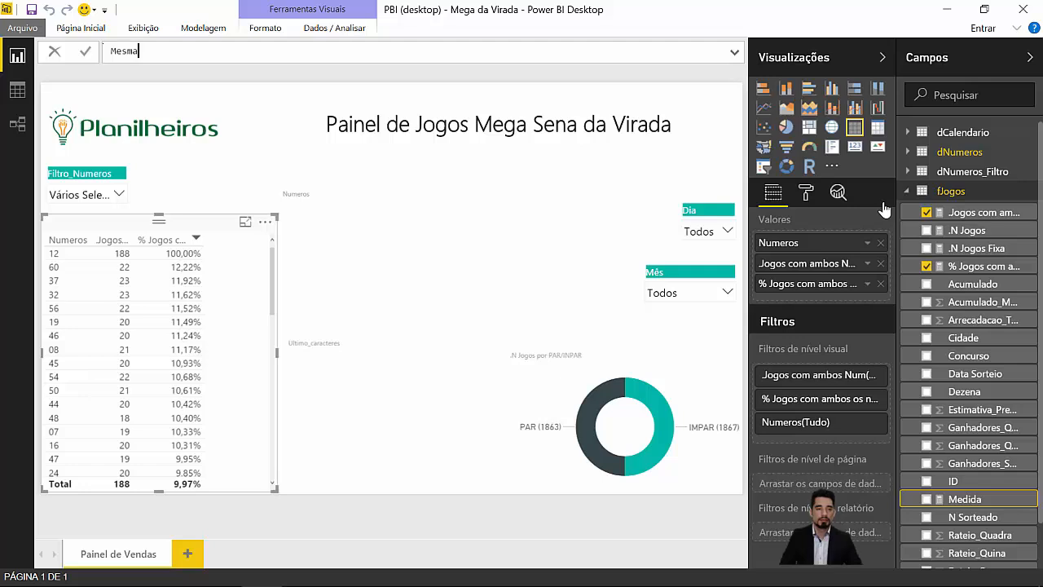
{"action": "key", "text": "BackSpace"}
{"action": "key", "text": "BackSpace"}
{"action": "type", "text": ".Mes"}
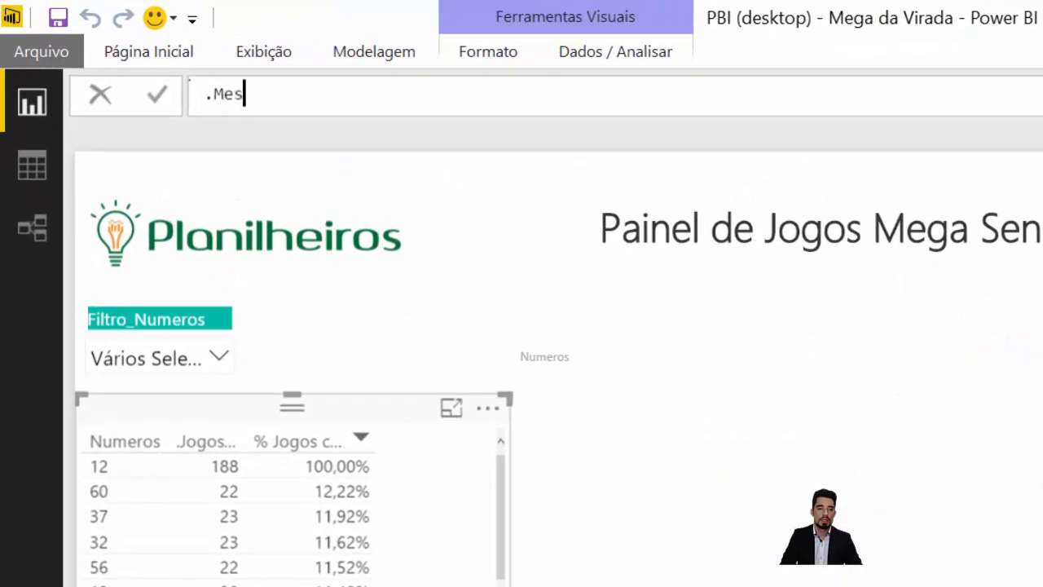
{"action": "type", "text": "maSelecao"}
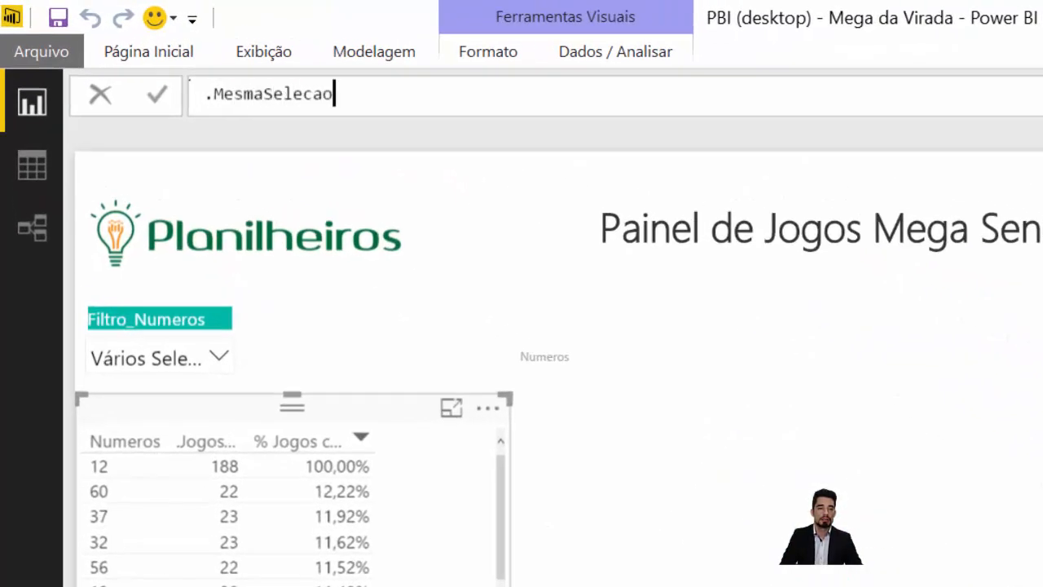
{"action": "type", "text": " = "}
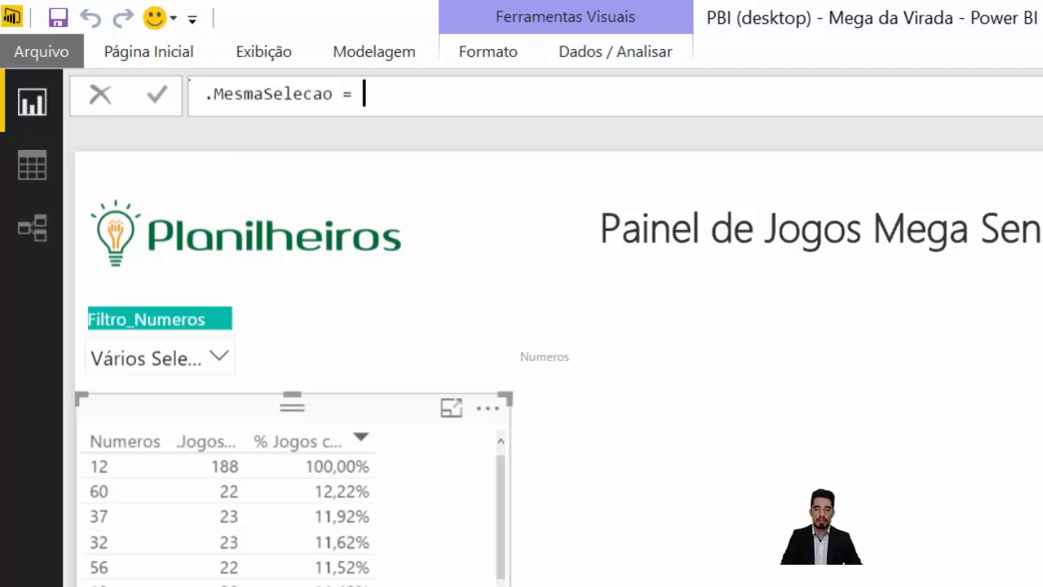
Step: Begin the .MesmaSelecao formula with IF and, on a new line, HASONEVALUE(dNumeros[Numeros]) as its first condition
{"action": "type", "text": "IF("}
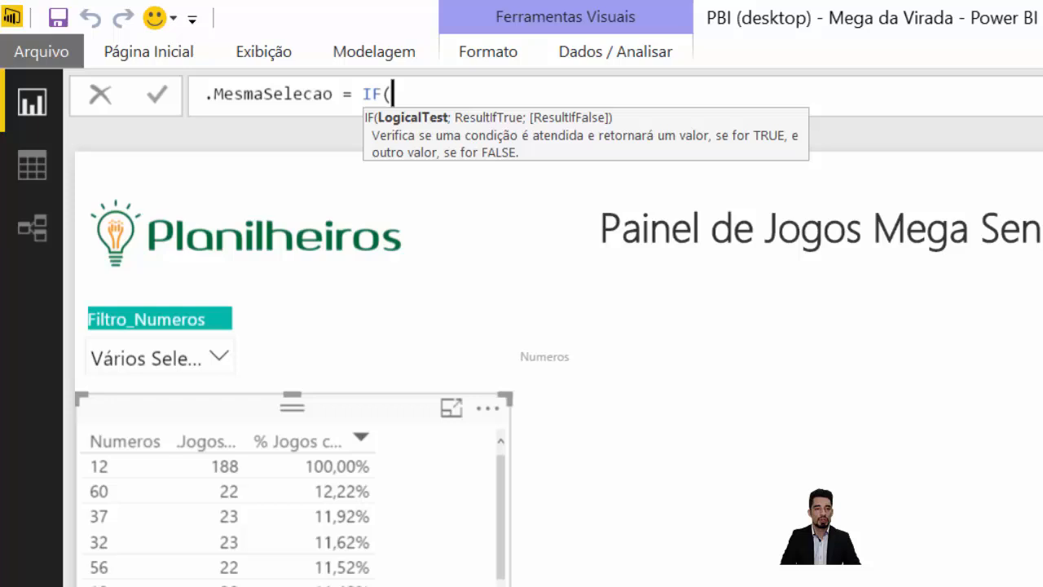
{"action": "key", "text": "shift+Return"}
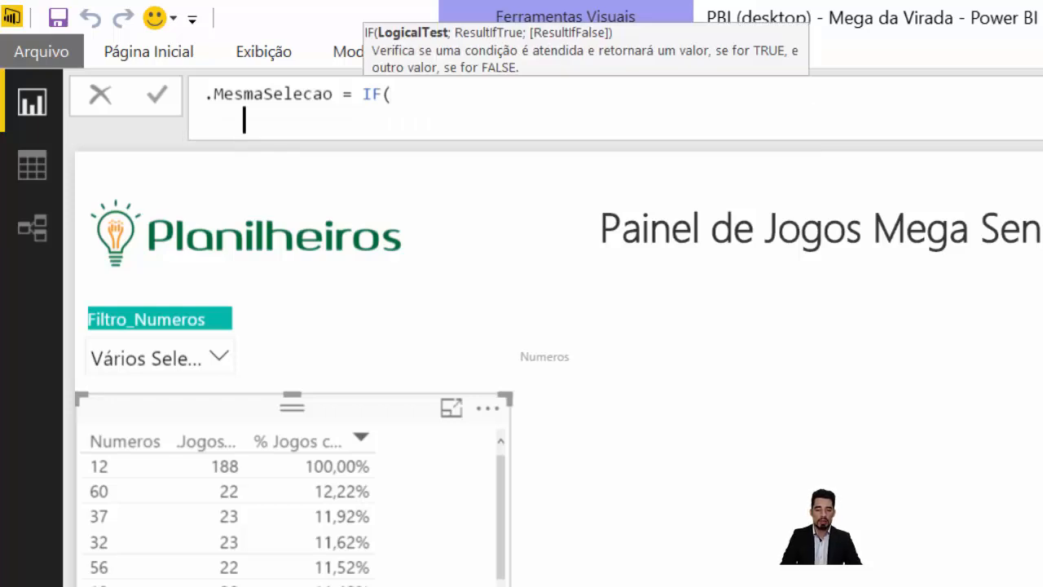
{"action": "type", "text": "HAS"}
{"action": "key", "text": "Down"}
{"action": "key", "text": "Tab"}
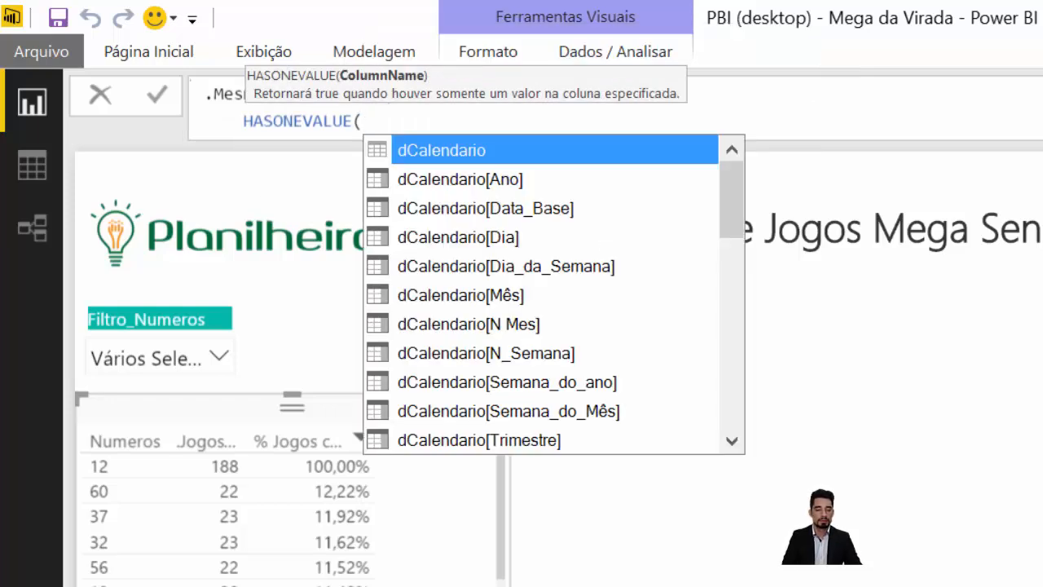
{"action": "type", "text": "DNUM"}
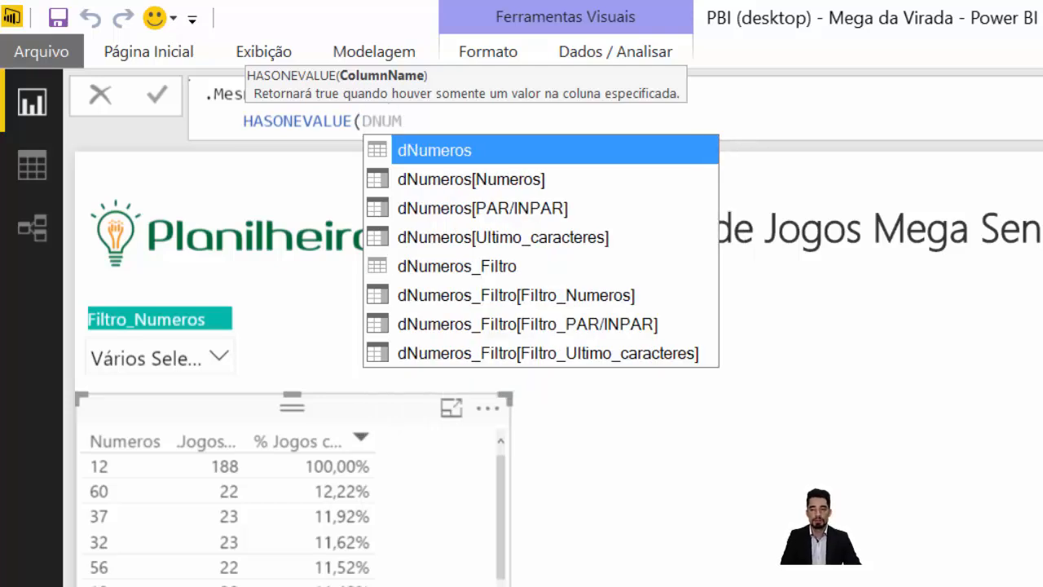
{"action": "key", "text": "Down"}
{"action": "key", "text": "Tab"}
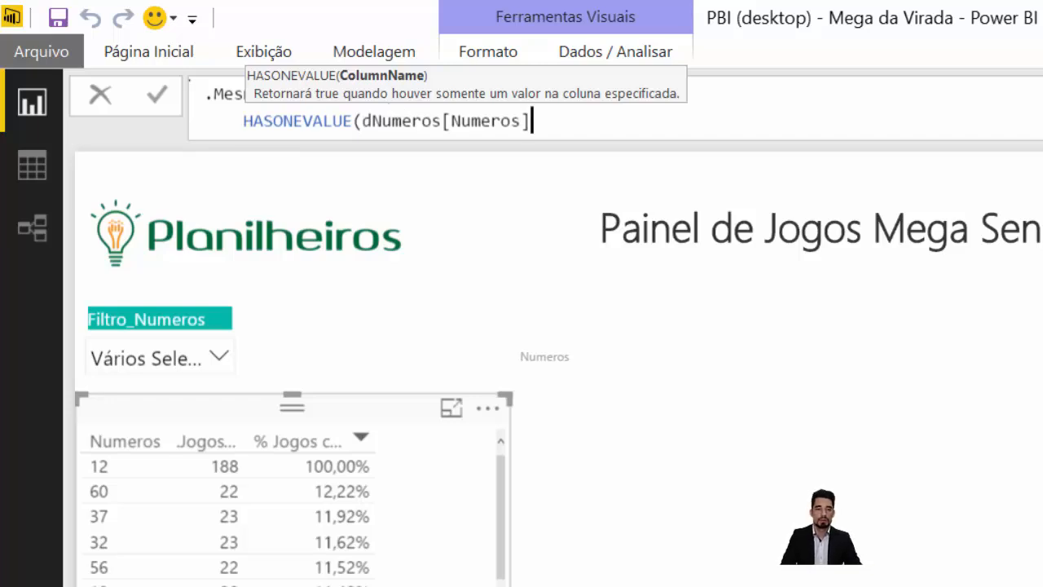
{"action": "type", "text": ")"}
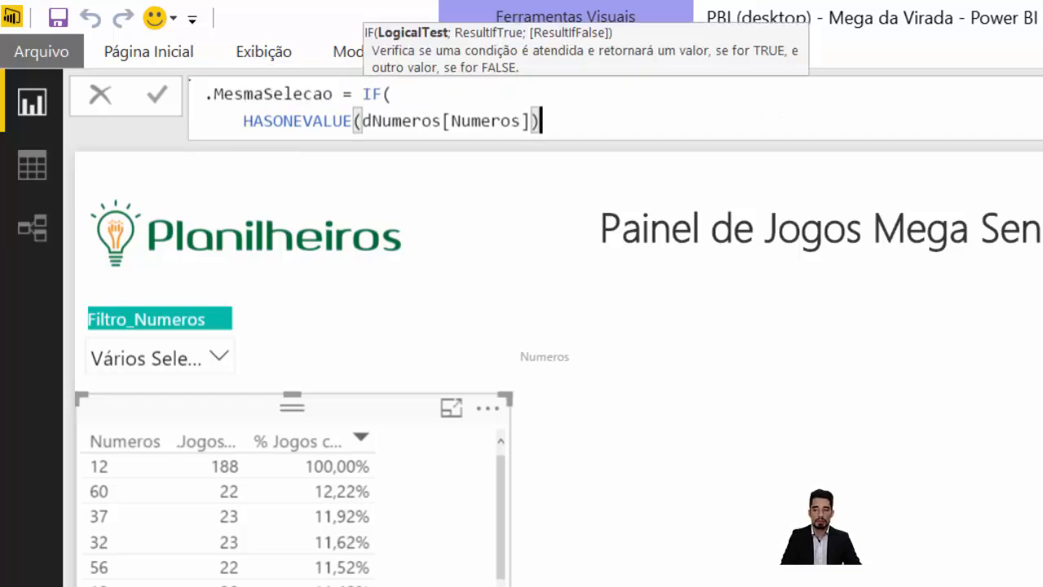
Step: Add && HASONEVALUE(dNumeros_Filtro[Filtro_Numeros]) on a new line as the second condition of the .MesmaSelecao IF, closing the logical test
{"action": "type", "text": " &&"}
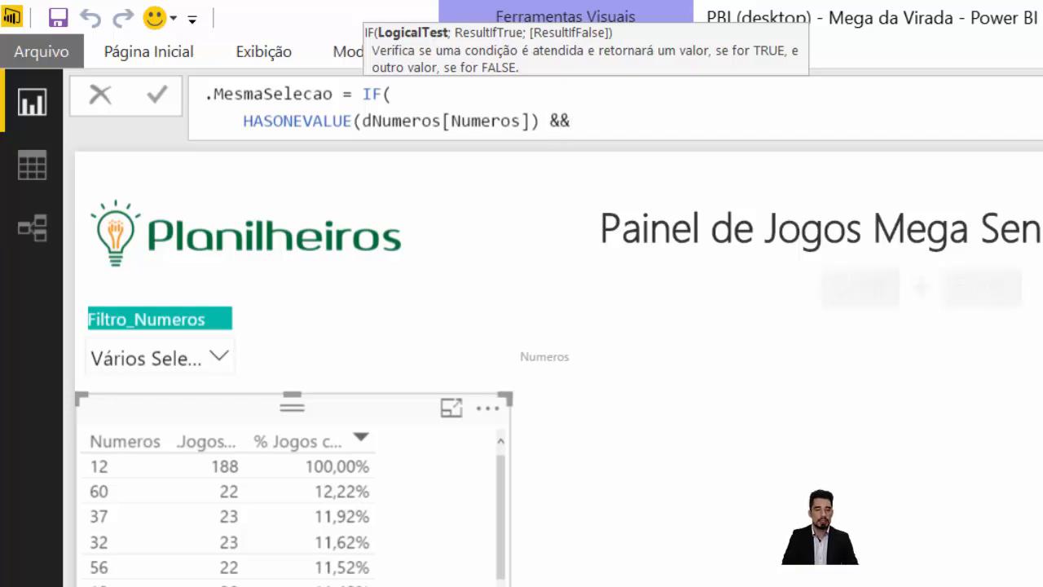
{"action": "key", "text": "shift+Return"}
{"action": "type", "text": "HASONEVALUE("}
{"action": "key", "text": "Down"}
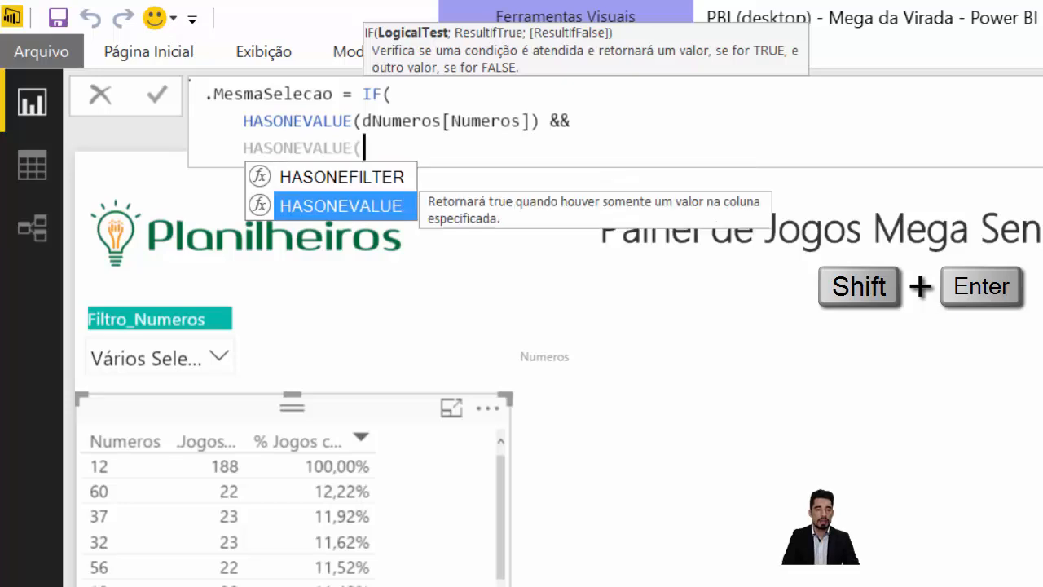
{"action": "key", "text": "Tab"}
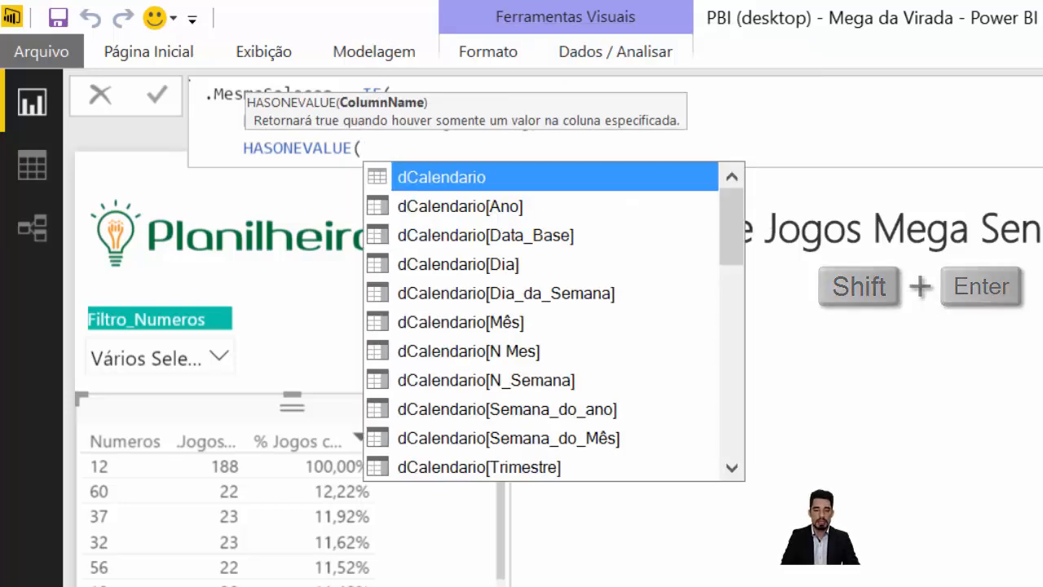
{"action": "type", "text": "DNUM"}
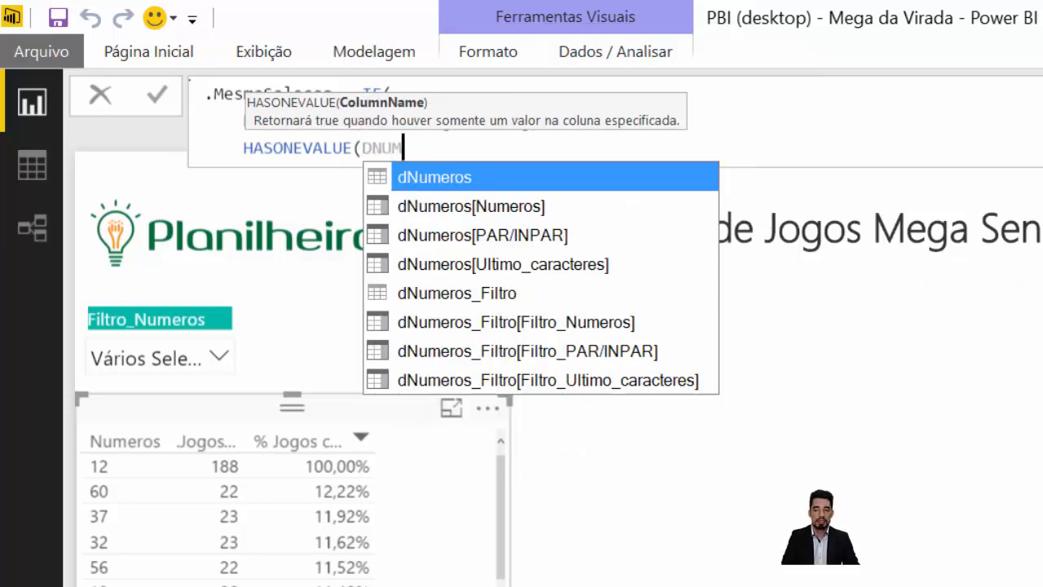
{"action": "key", "text": "Down"}
{"action": "key", "text": "Down"}
{"action": "key", "text": "Down"}
{"action": "key", "text": "Down"}
{"action": "key", "text": "Down"}
{"action": "key", "text": "Down"}
{"action": "key", "text": "Up"}
{"action": "key", "text": "Tab"}
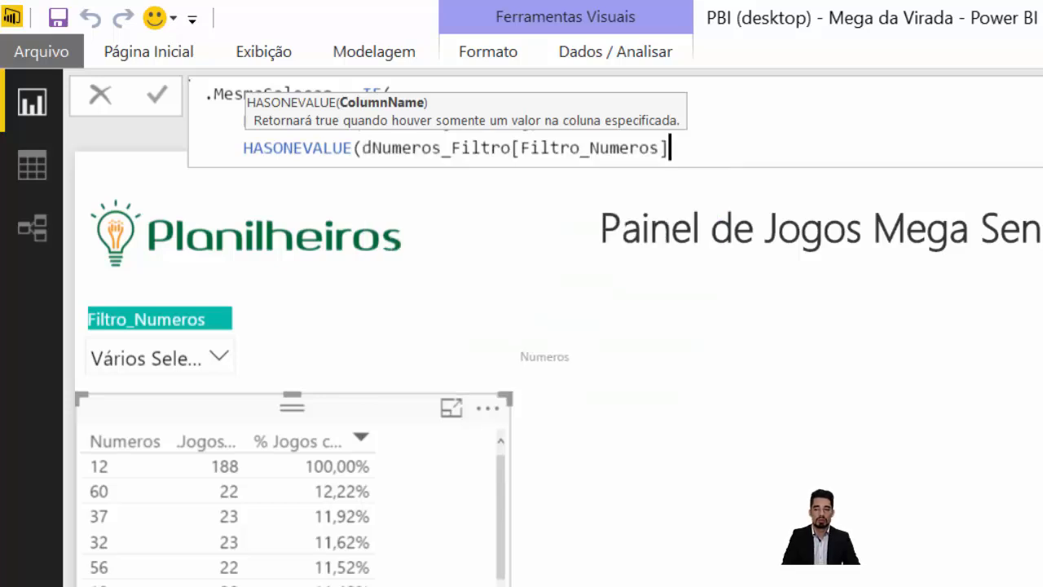
{"action": "type", "text": ")"}
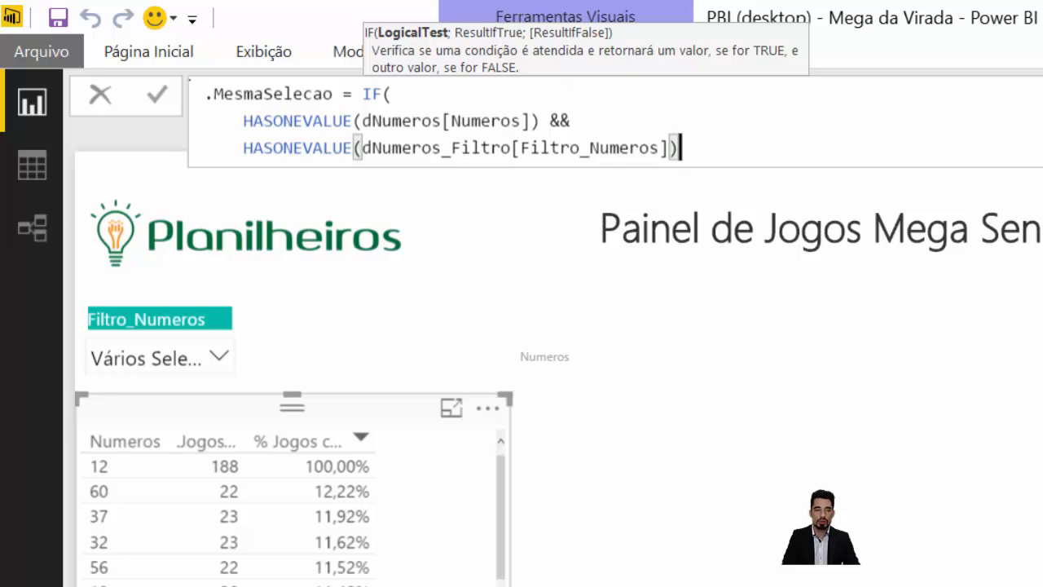
{"action": "type", "text": ";"}
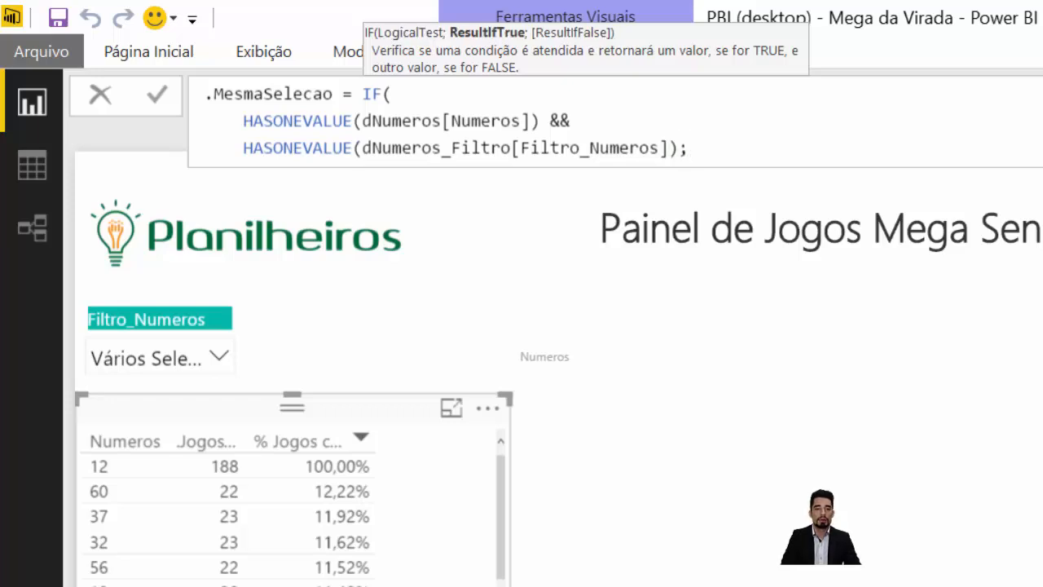
Step: Start a nested IF on a new line whose test begins with VALUES(dNumeros_Filtro[Filtro_Numeros]) =
{"action": "key", "text": "shift+Return"}
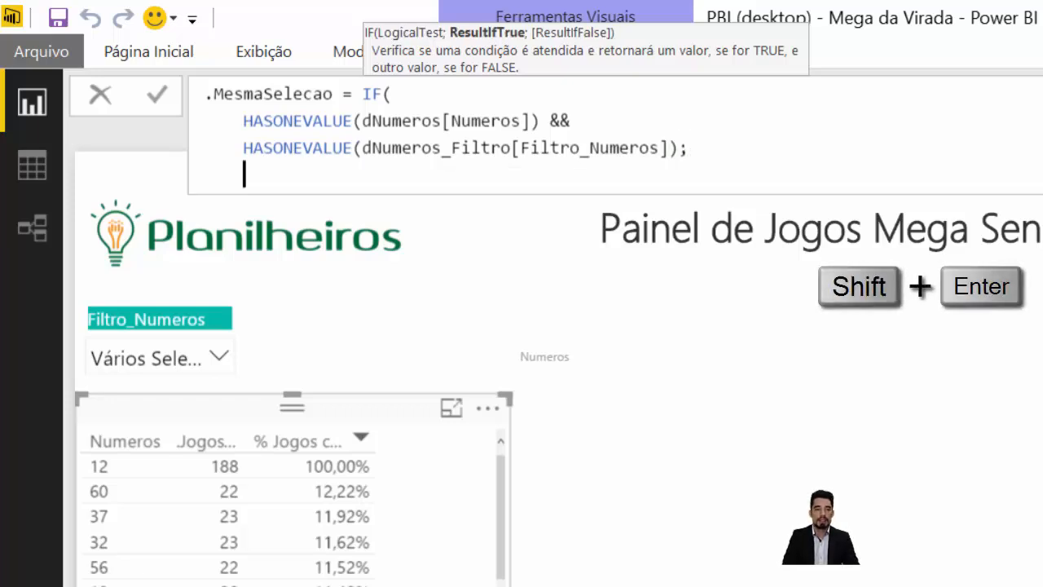
{"action": "type", "text": "IF"}
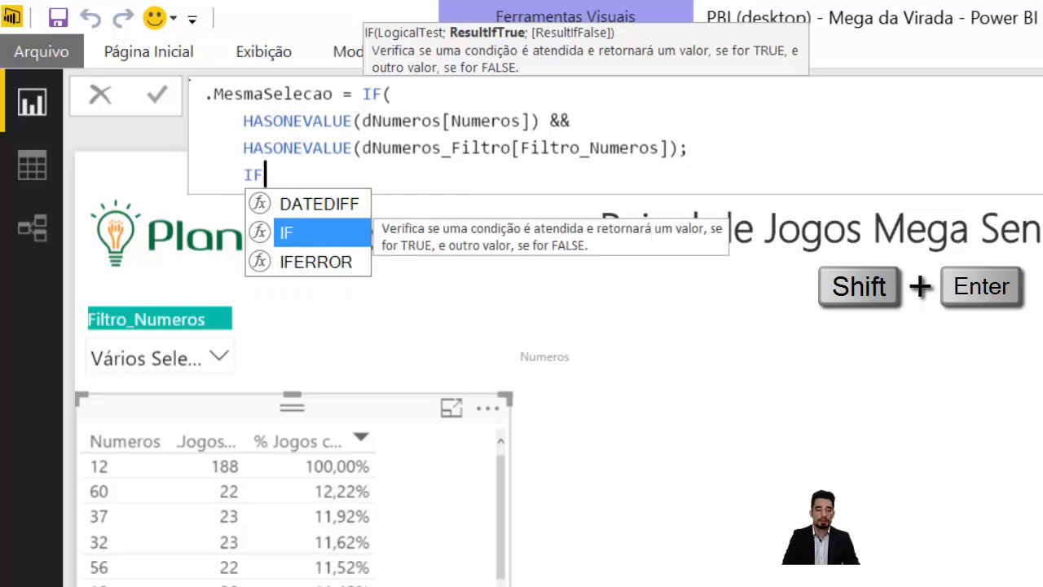
{"action": "type", "text": "("}
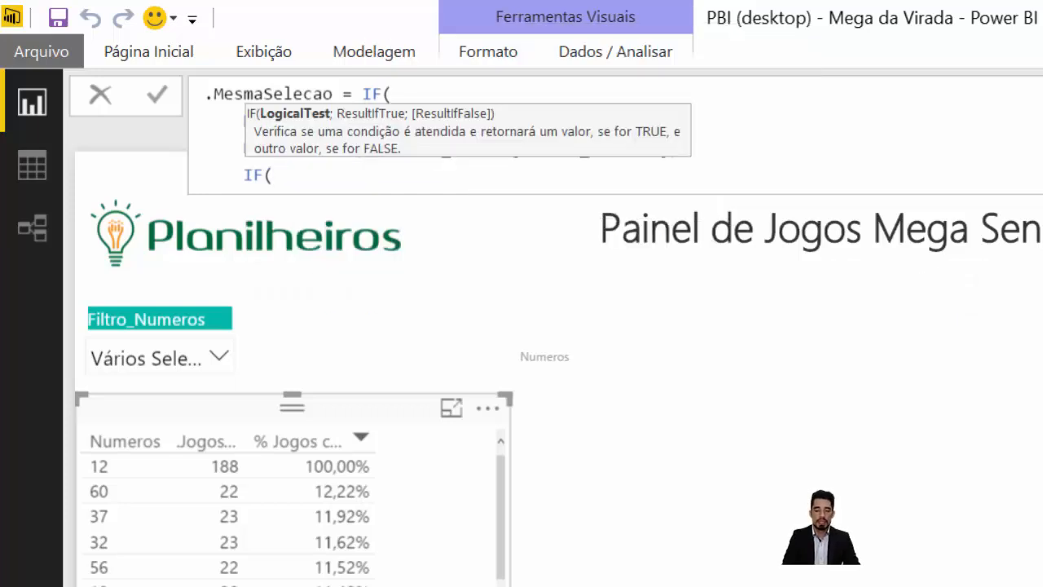
{"action": "type", "text": "VALUES("}
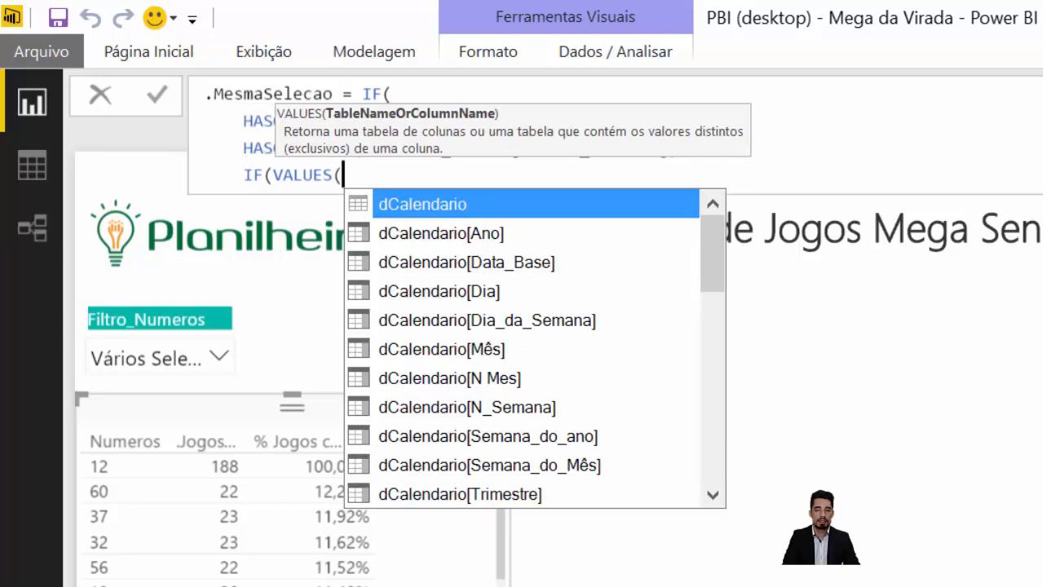
{"action": "type", "text": "DNUMER"}
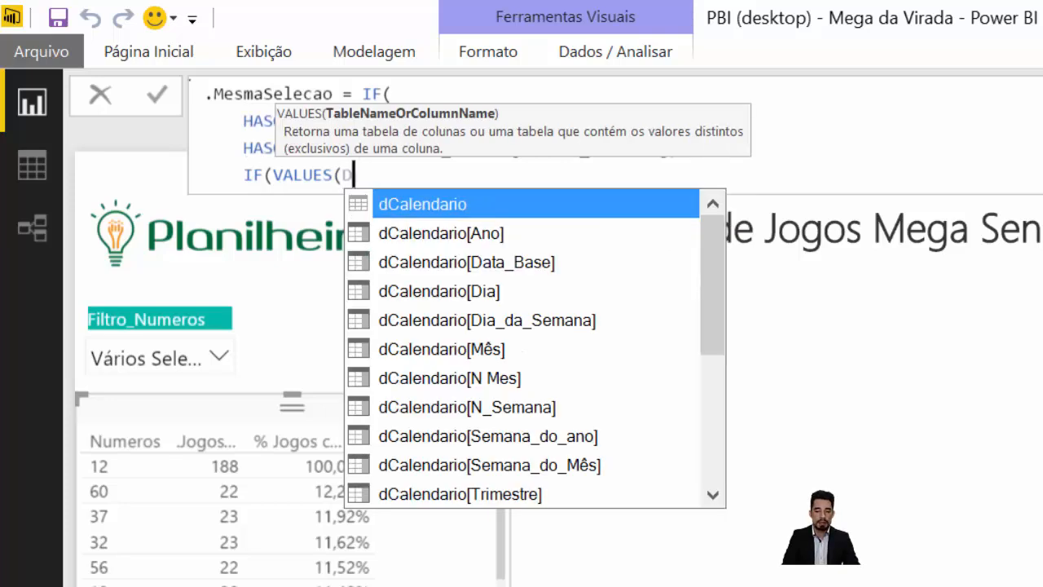
{"action": "key", "text": "Down"}
{"action": "key", "text": "Down"}
{"action": "key", "text": "Down"}
{"action": "key", "text": "Down"}
{"action": "key", "text": "Down"}
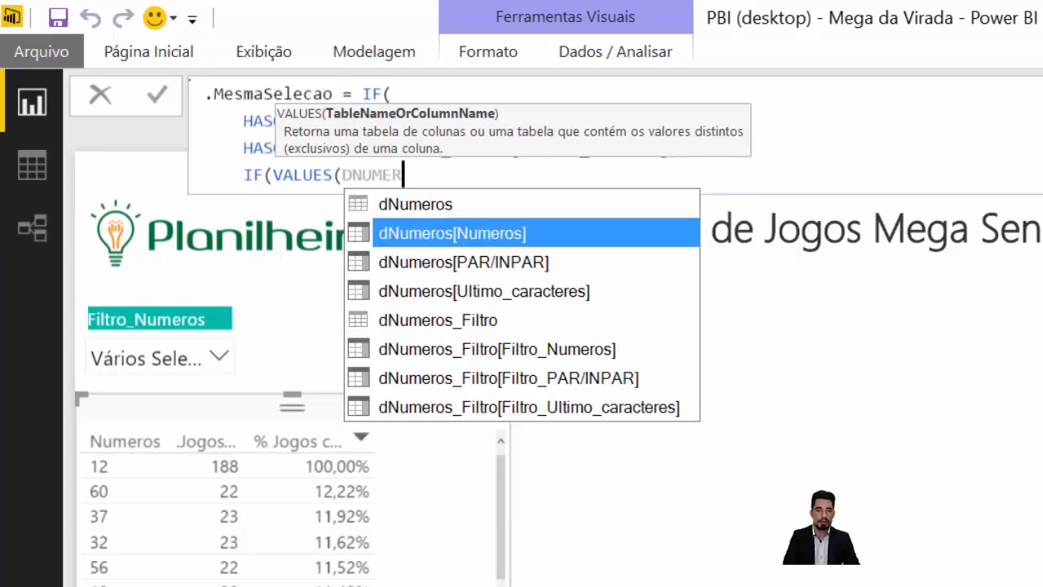
{"action": "key", "text": "Tab"}
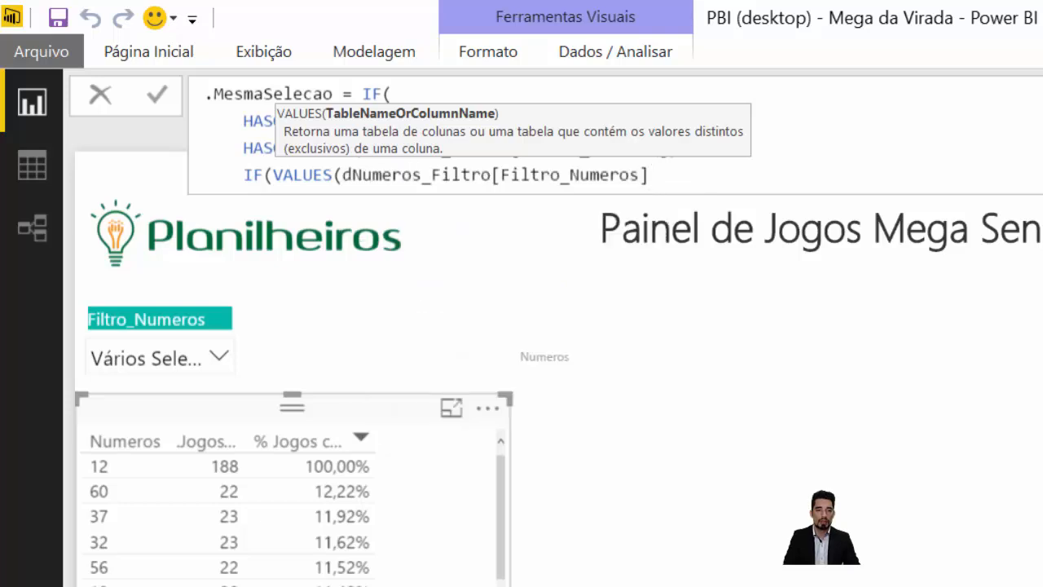
{"action": "type", "text": ")"}
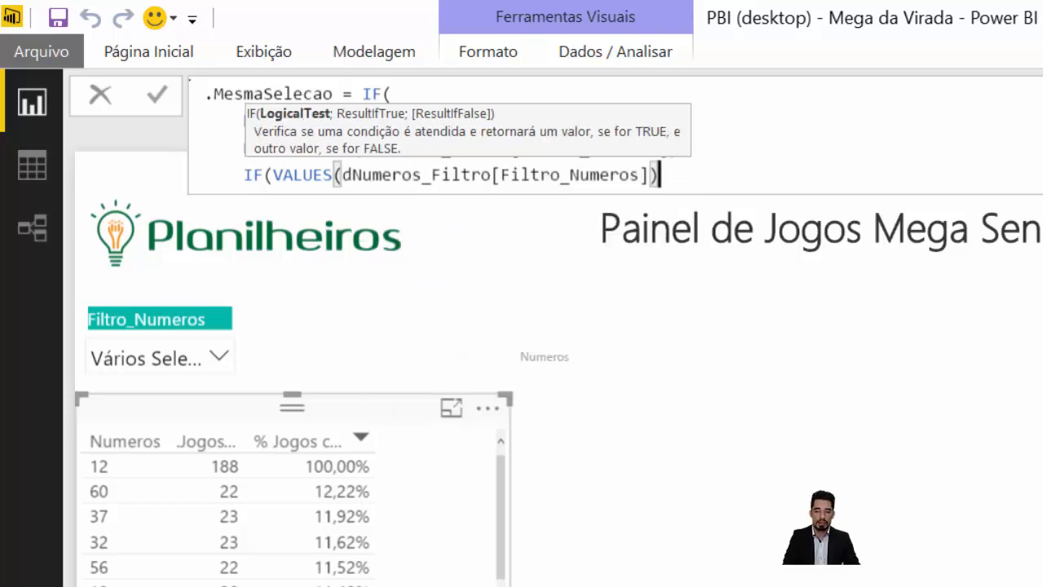
{"action": "type", "text": " ="}
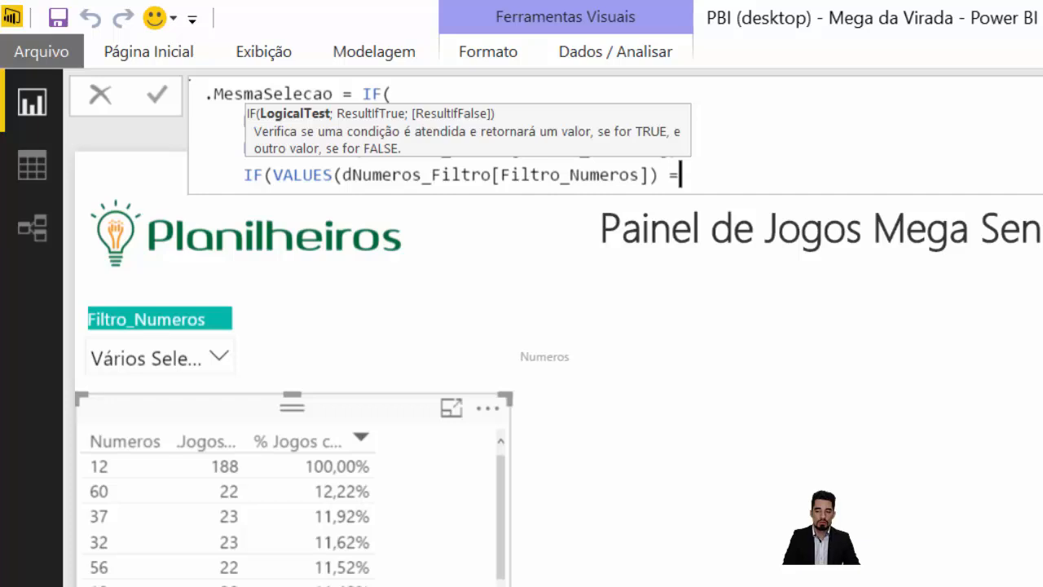
Step: Complete the nested IF's test with VALUES(dNumeros[Numeros]) on its own line, ending with an argument separator
{"action": "key", "text": "shift+Return"}
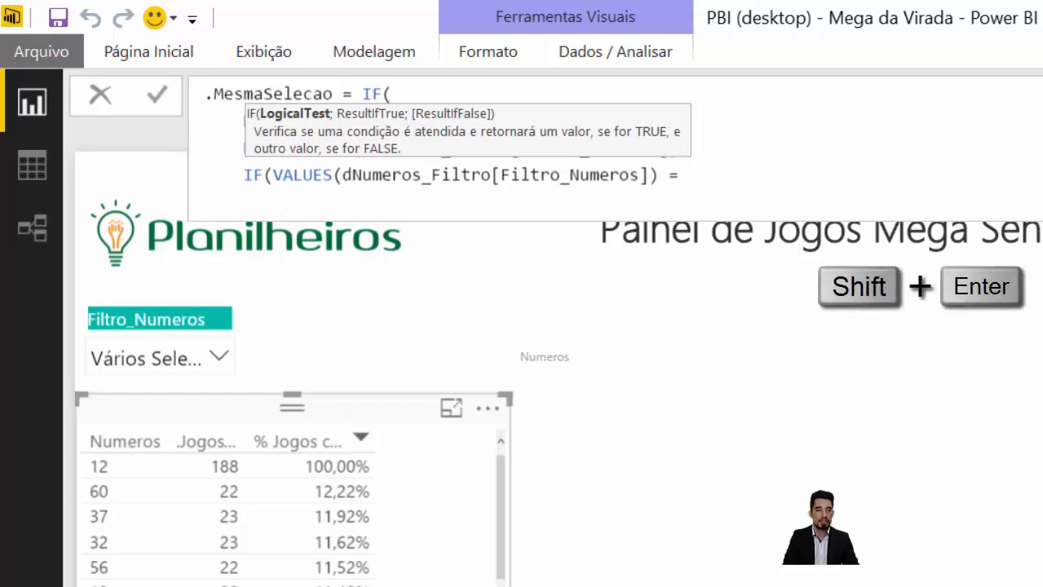
{"action": "type", "text": "VALUES("}
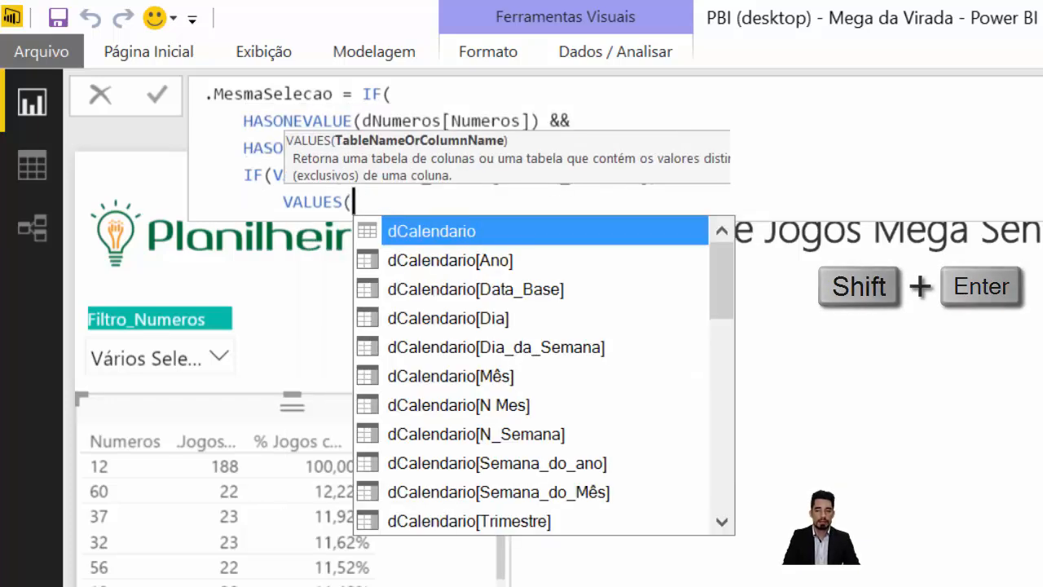
{"action": "type", "text": "DNUM"}
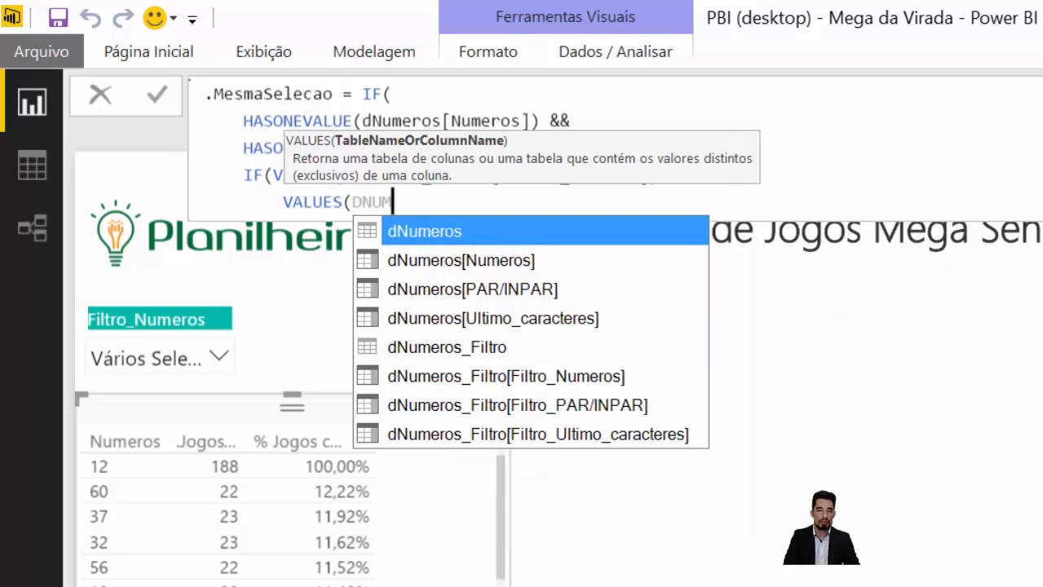
{"action": "key", "text": "Down"}
{"action": "key", "text": "Tab"}
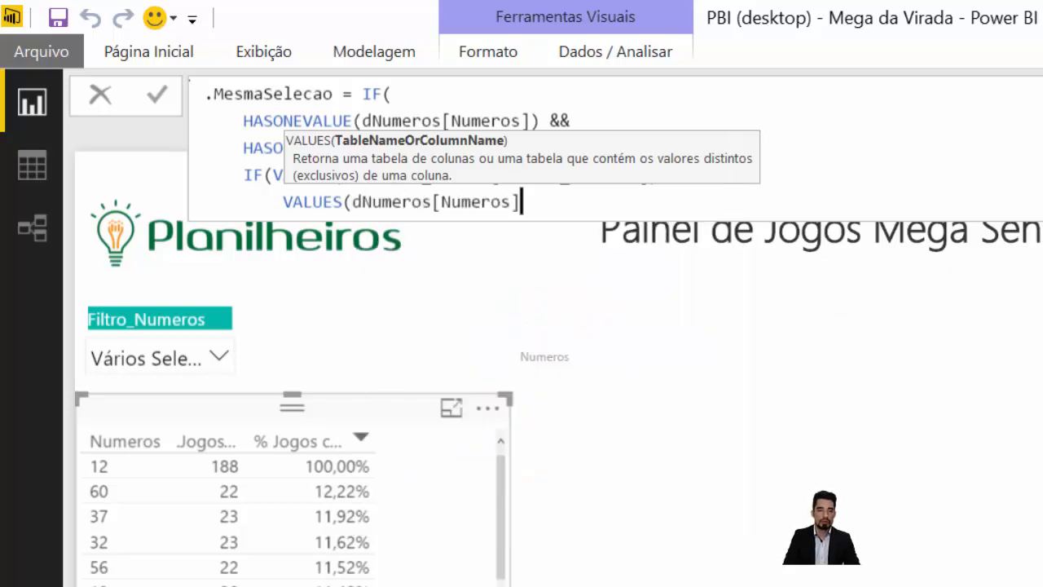
{"action": "type", "text": ")"}
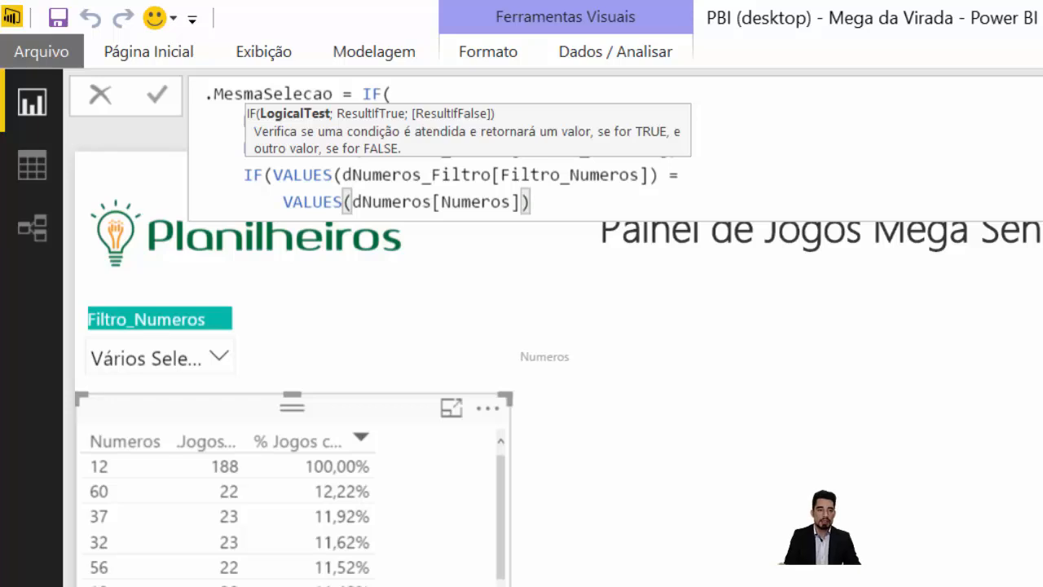
{"action": "left_click_drag", "start_coordinate": [283, 174], "coordinate": [535, 201]}
{"action": "left_click", "coordinate": [535, 201]}
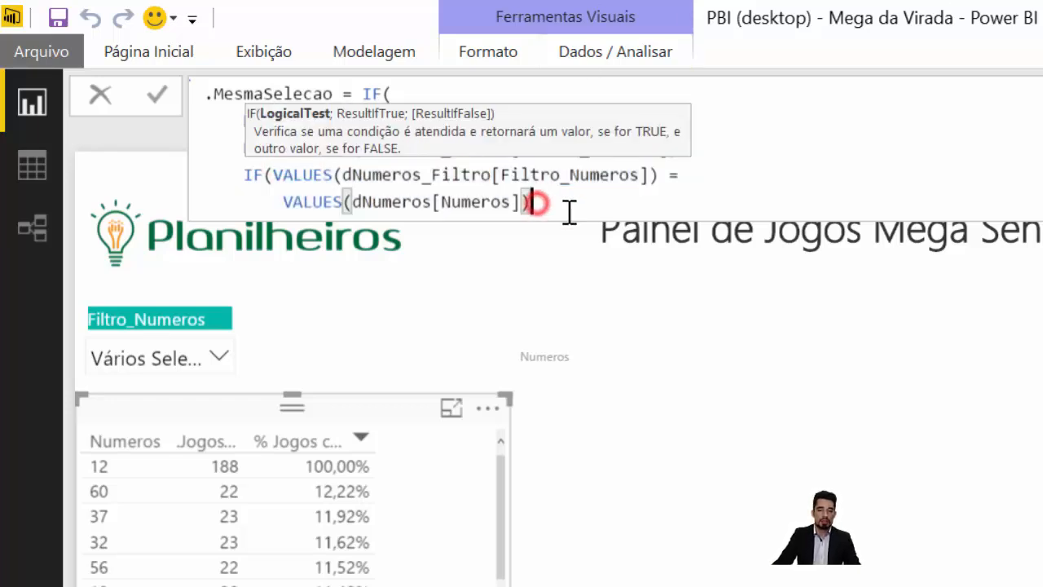
{"action": "type", "text": ";"}
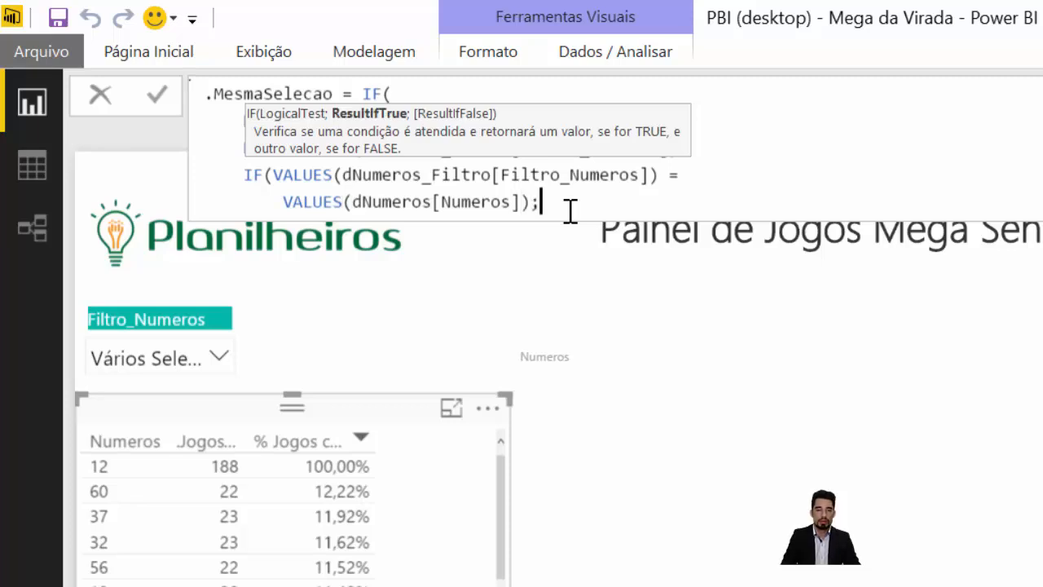
Step: Return TRUE() from the nested IF on a new line and close both IF functions
{"action": "key", "text": "shift+Return"}
{"action": "type", "text": "TRUE()"}
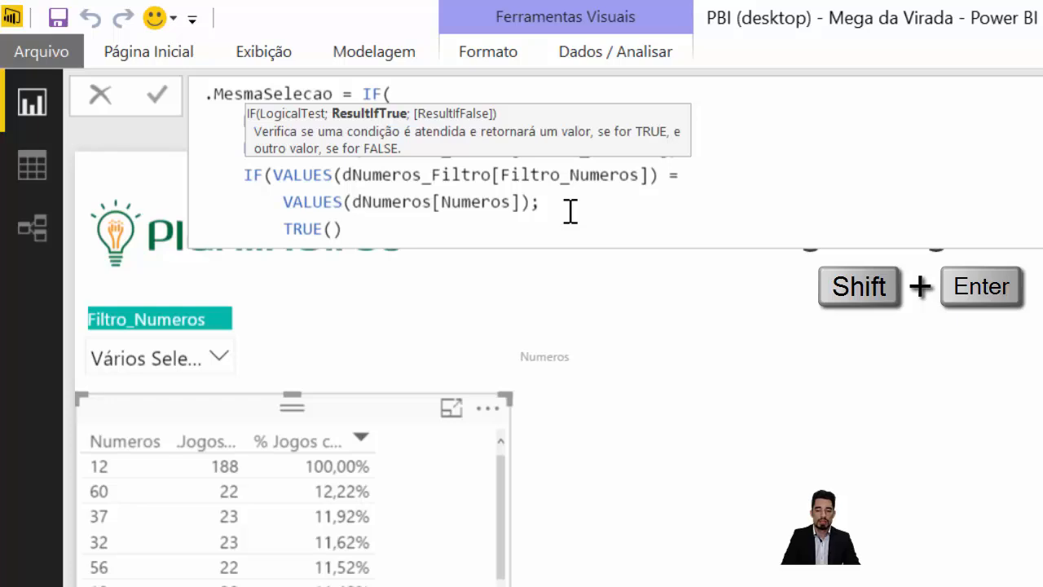
{"action": "type", "text": "))"}
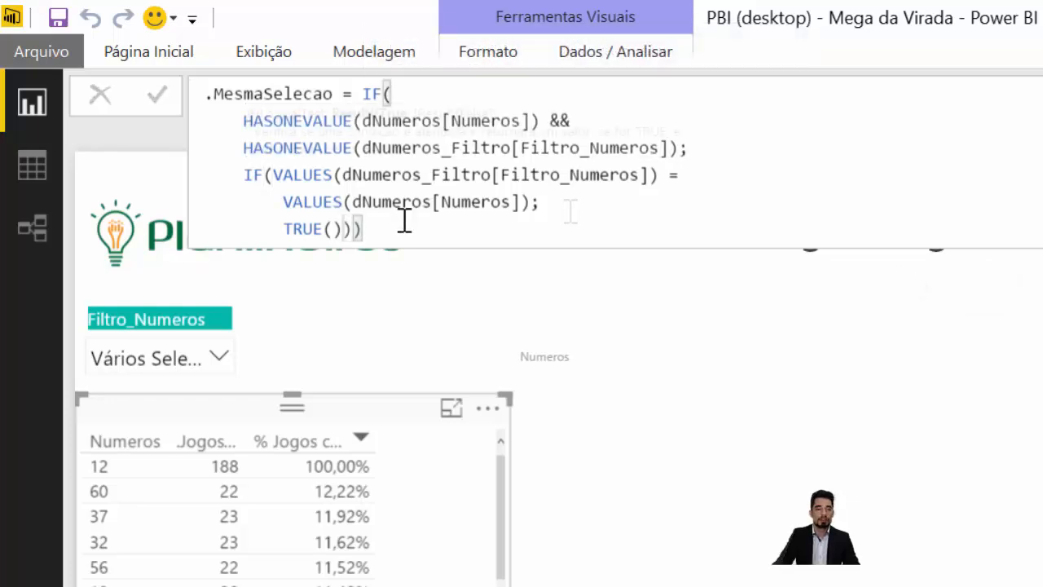
{"action": "left_click", "coordinate": [409, 223]}
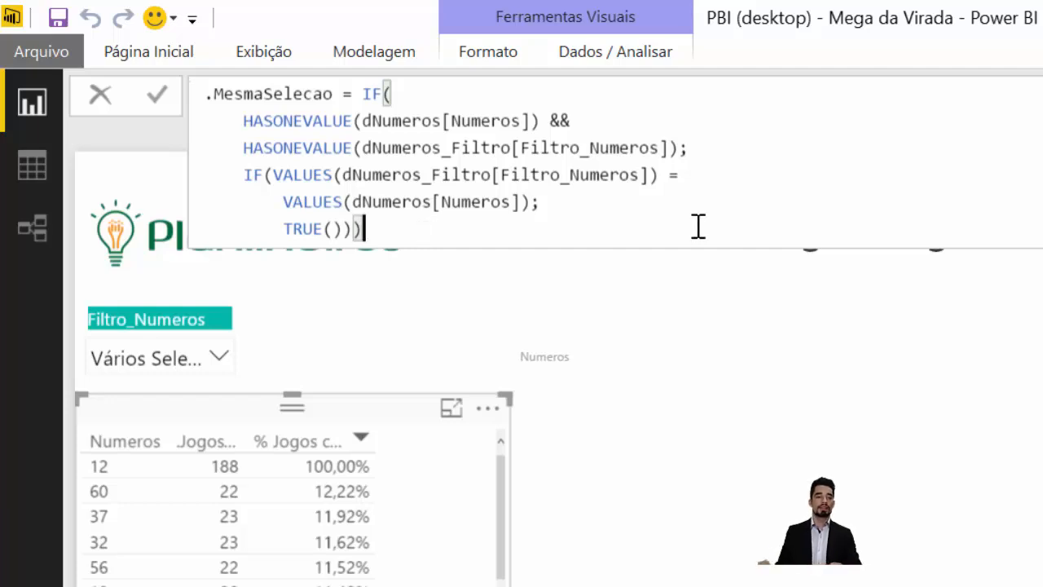
Step: Review the HASONEVALUE conditions, the VALUES comparison and the TRUE() result in the .MesmaSelecao formula
{"action": "left_click_drag", "start_coordinate": [242, 120], "coordinate": [682, 149]}
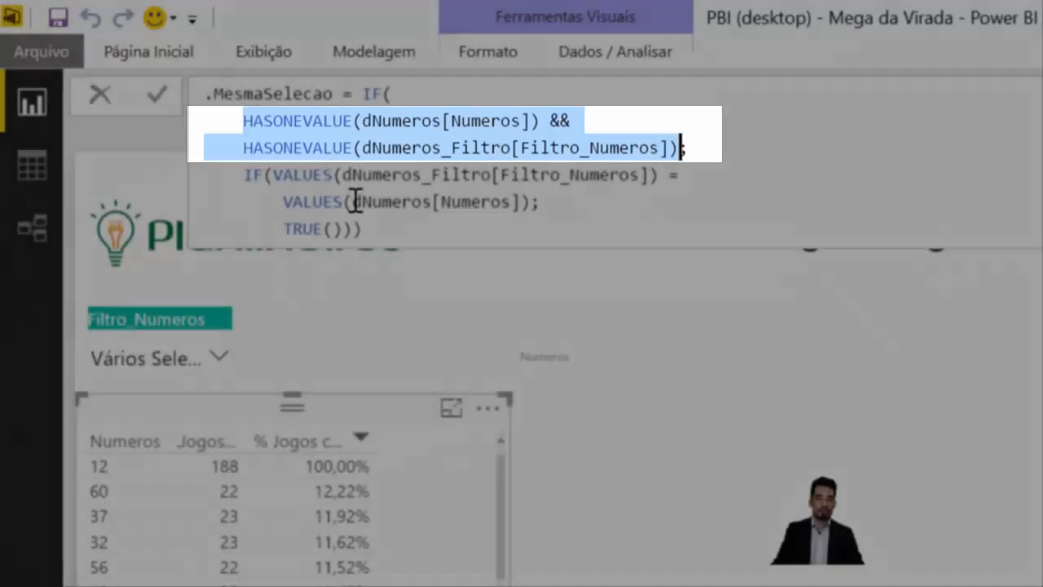
{"action": "left_click_drag", "start_coordinate": [242, 174], "coordinate": [543, 204]}
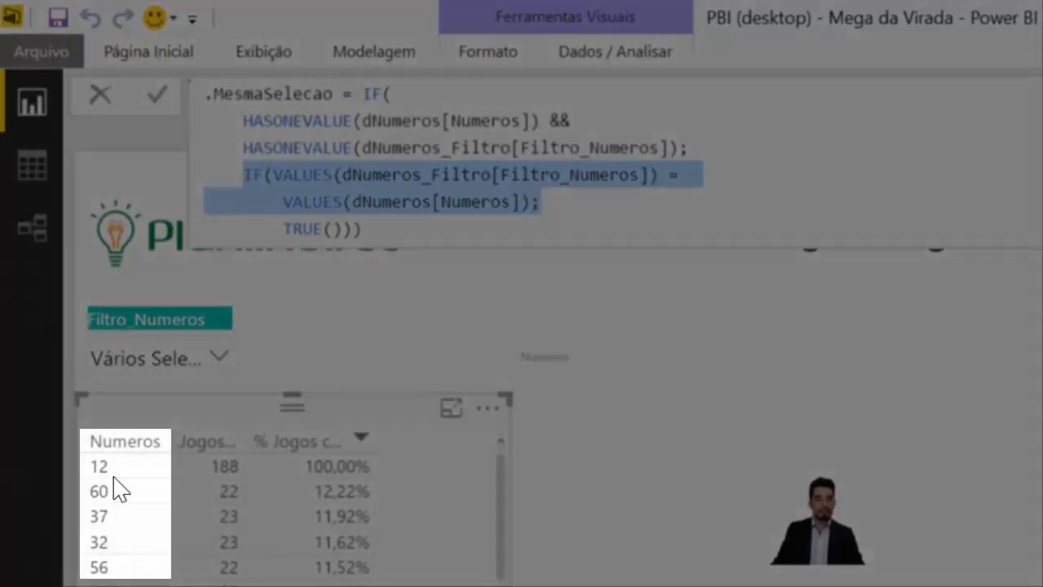
{"action": "left_click", "coordinate": [568, 208]}
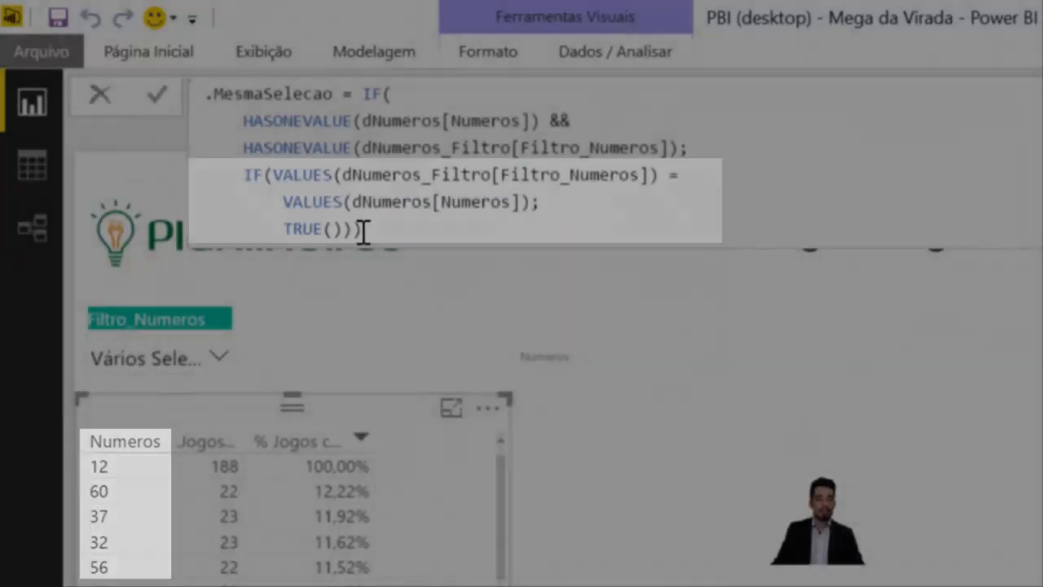
{"action": "left_click_drag", "start_coordinate": [363, 231], "coordinate": [268, 229]}
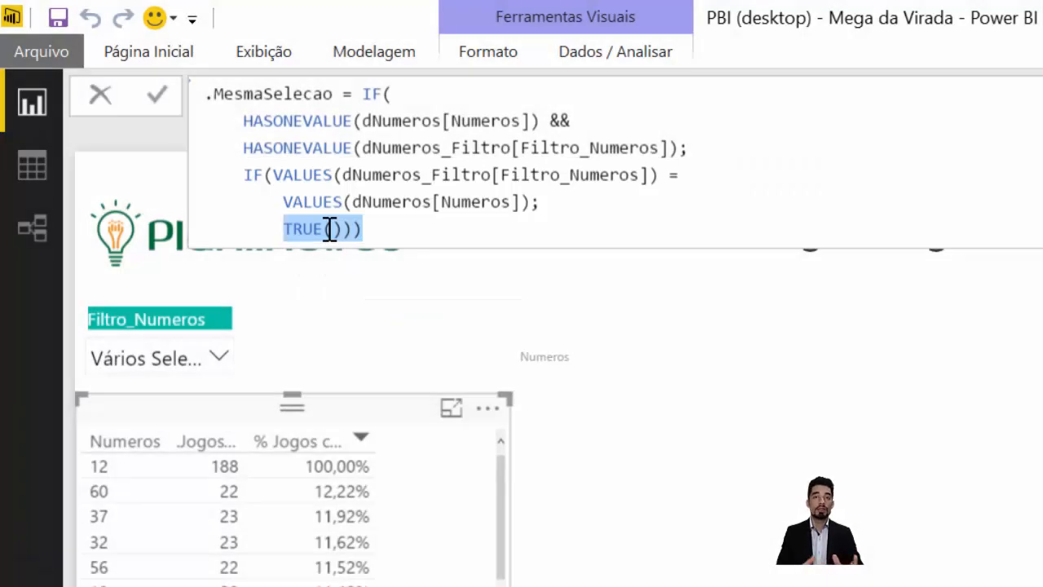
{"action": "left_click", "coordinate": [344, 334]}
{"action": "left_click", "coordinate": [362, 229]}
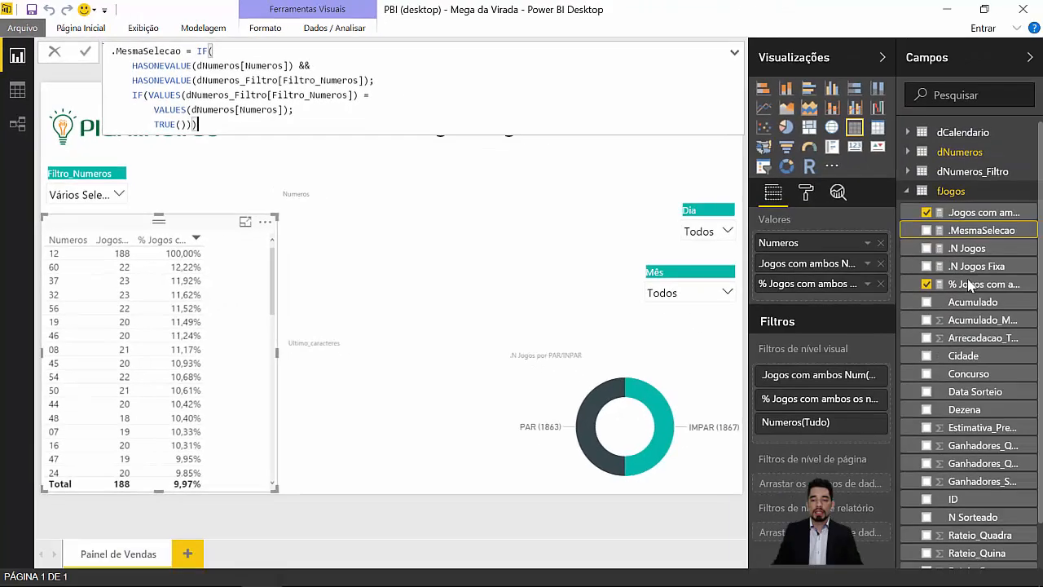
Step: Wrap the DIVIDE in the % Jogos com ambos os num measure in an IF that returns BLANK() when [.MesmaSelecao] is true
{"action": "left_click", "coordinate": [978, 284]}
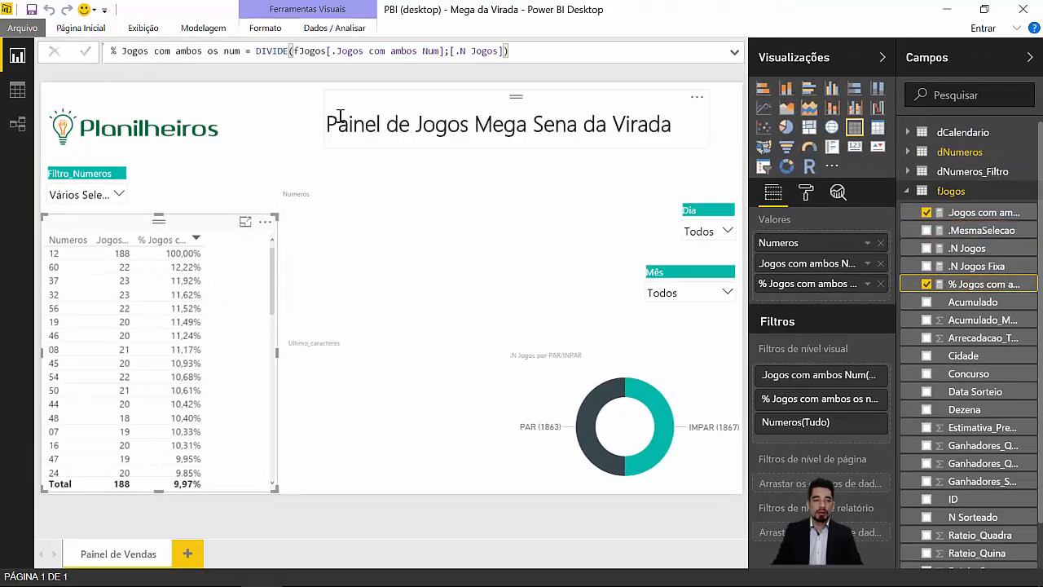
{"action": "left_click", "coordinate": [257, 50]}
{"action": "type", "text": "IF("}
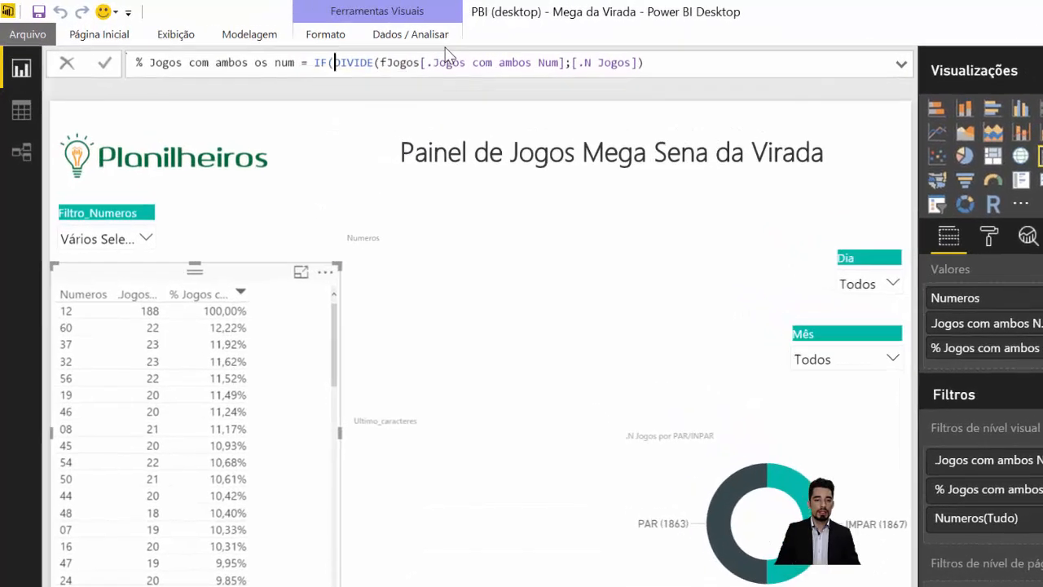
{"action": "type", "text": "[.MesmaSelecao]"}
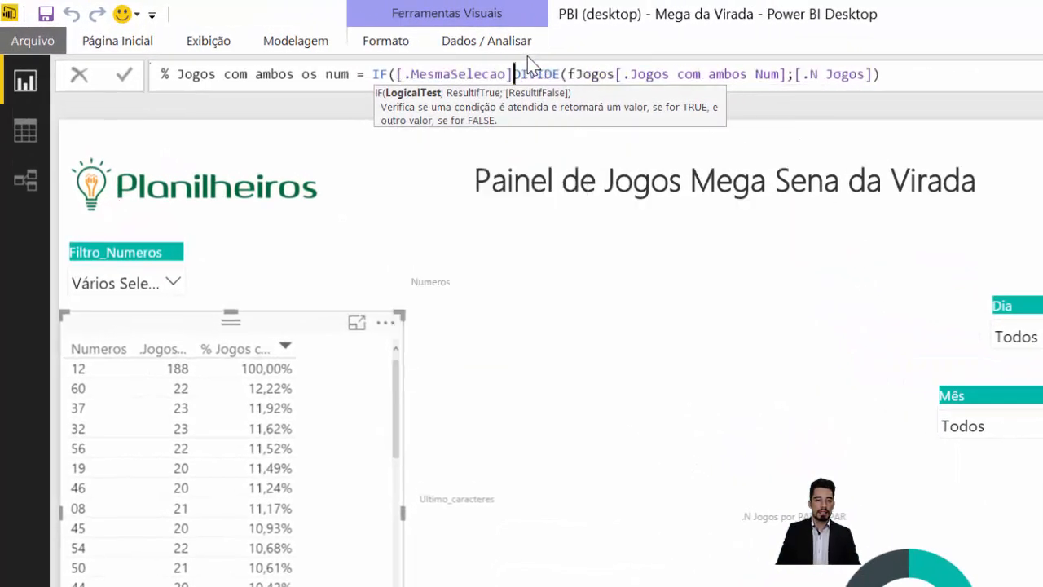
{"action": "type", "text": ";"}
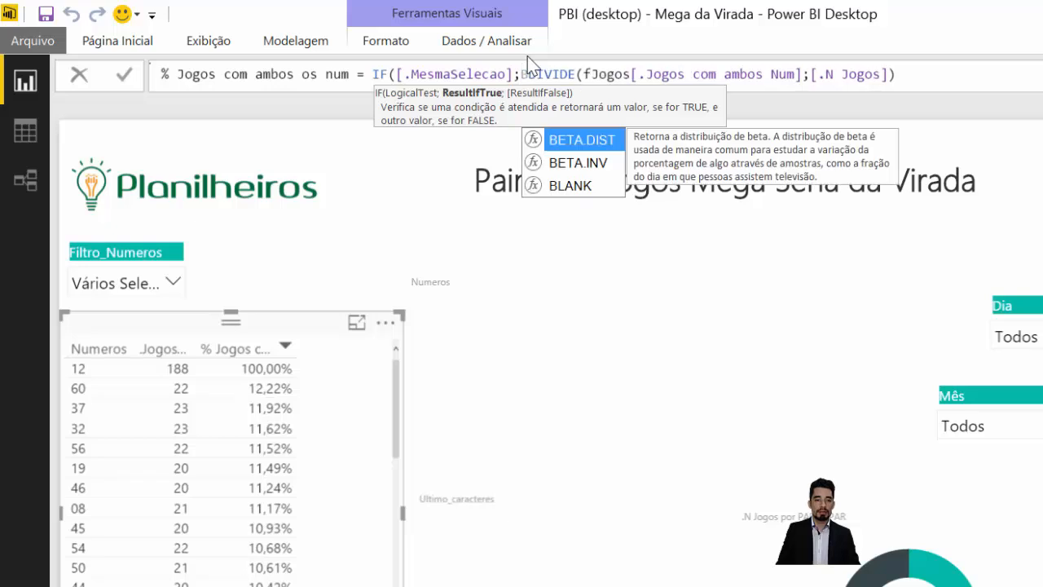
{"action": "type", "text": "BLANK()"}
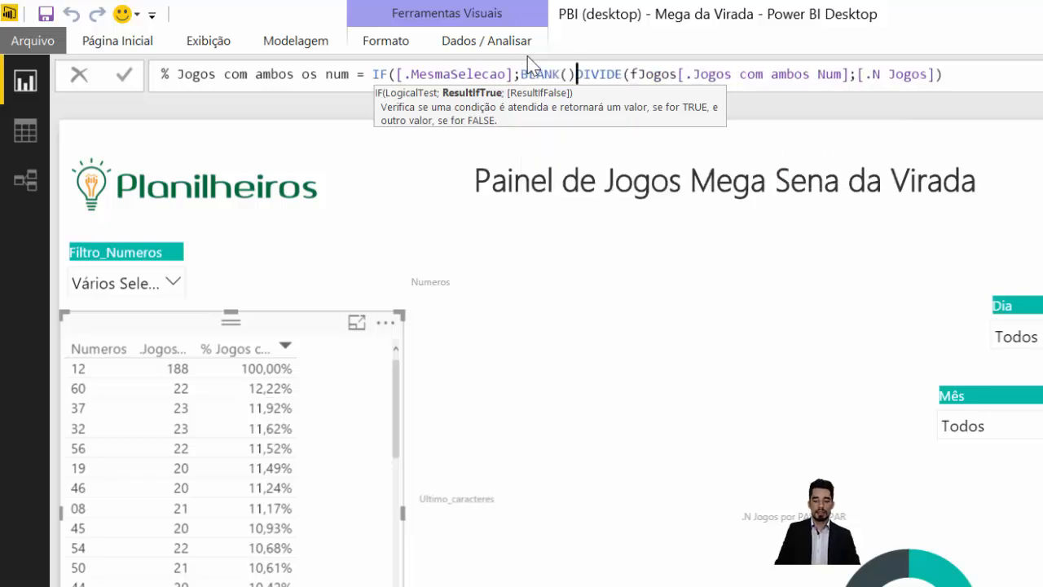
{"action": "type", "text": ";"}
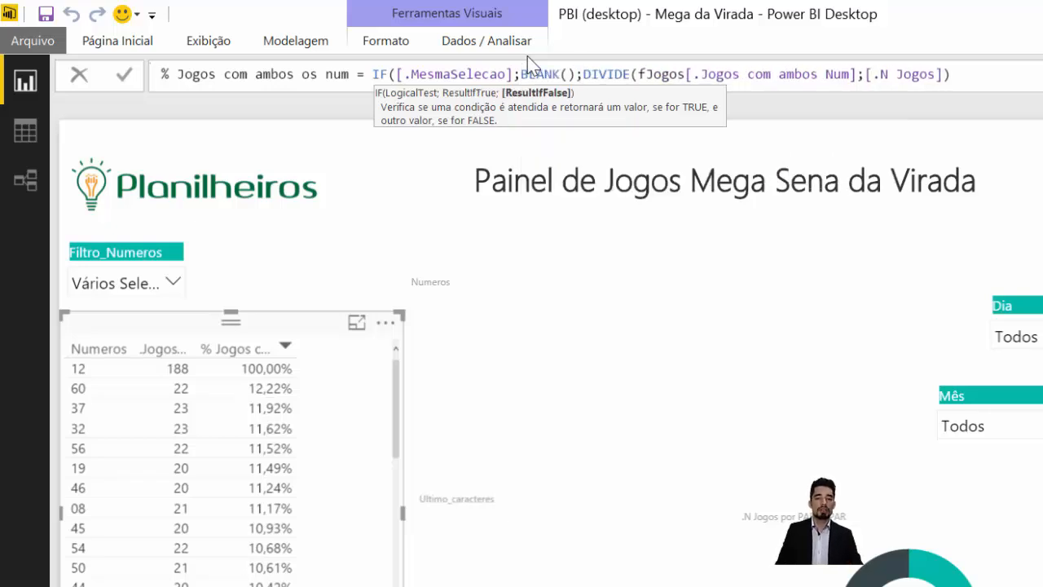
{"action": "key", "text": "Return"}
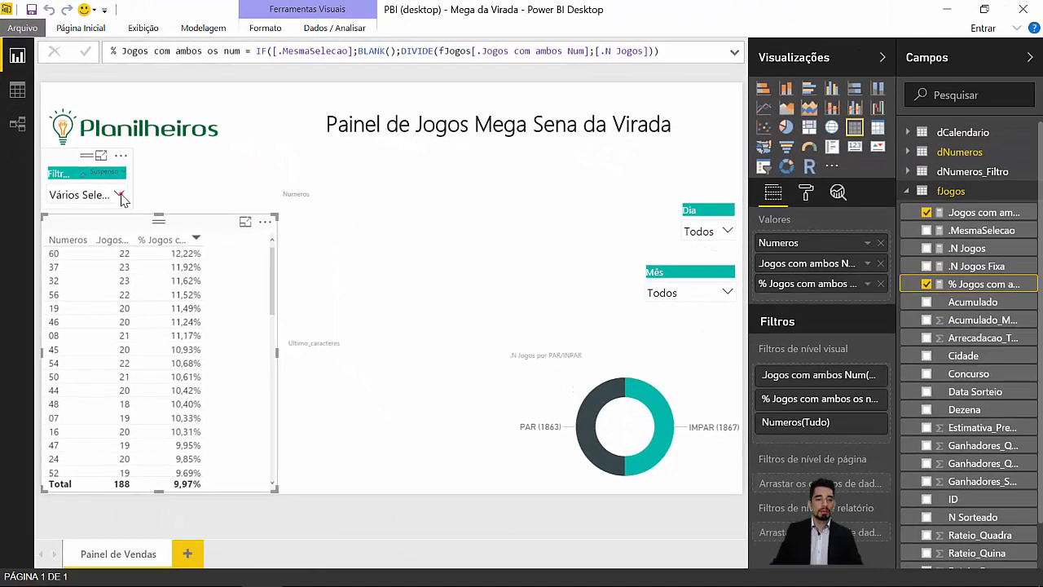
Step: Clear number 12 from the Filtro_Numeros slicer and reselect it to compare the table's percentages
{"action": "left_click", "coordinate": [137, 224]}
{"action": "left_click", "coordinate": [64, 269]}
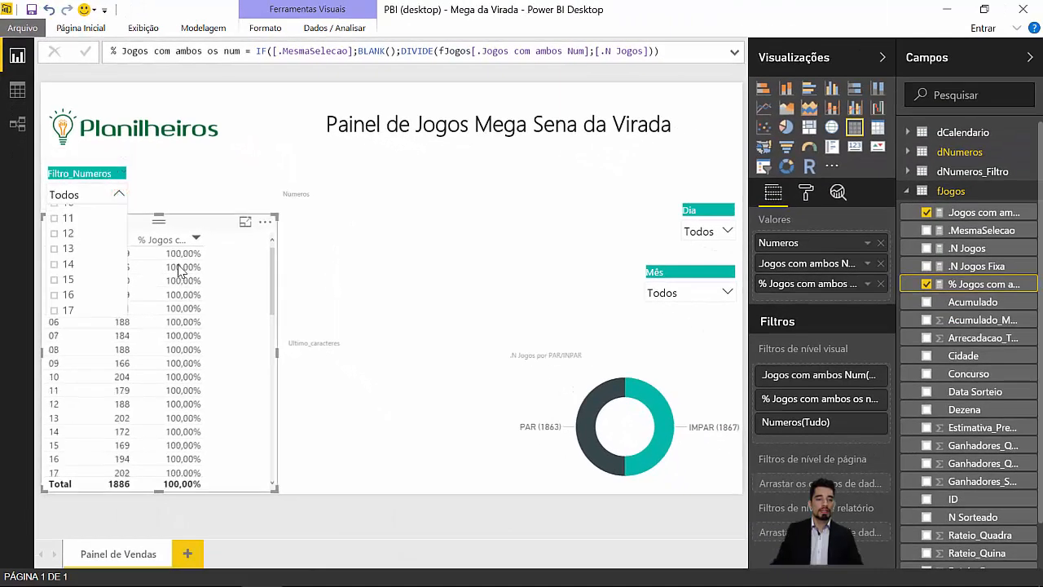
{"action": "left_click", "coordinate": [119, 194]}
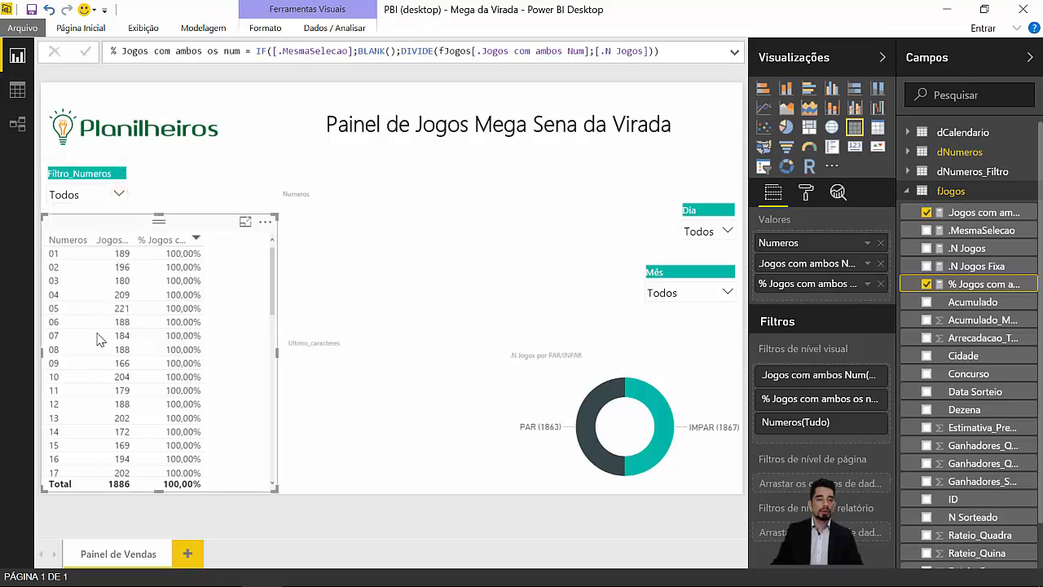
{"action": "left_click", "coordinate": [118, 196]}
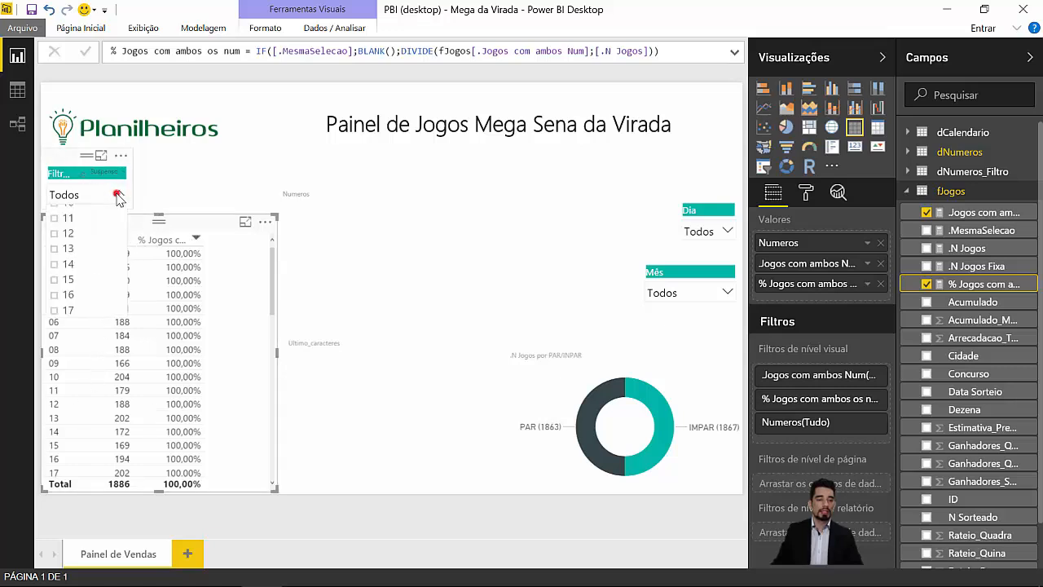
{"action": "left_click", "coordinate": [72, 235]}
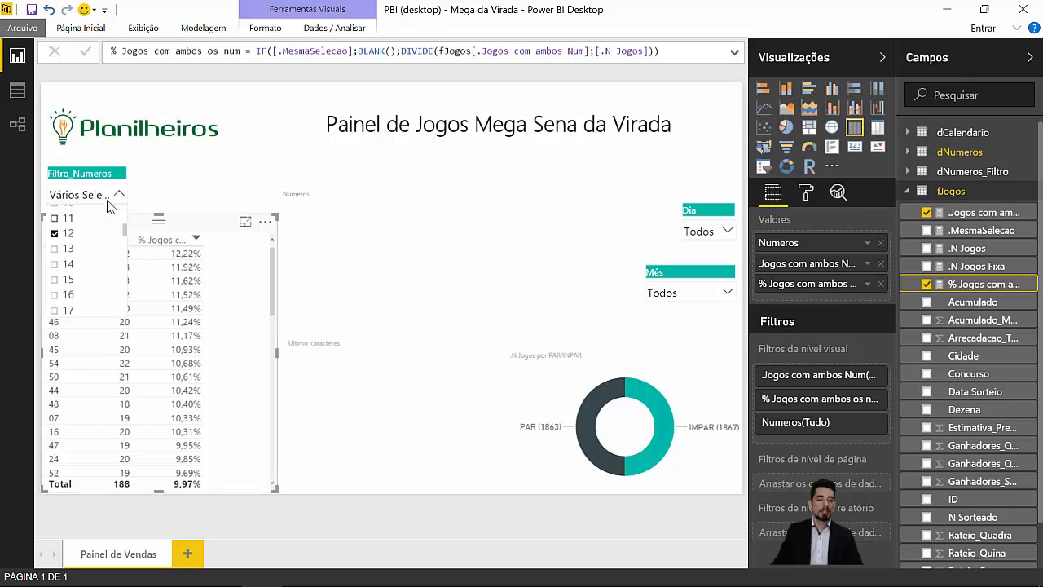
{"action": "left_click", "coordinate": [119, 194]}
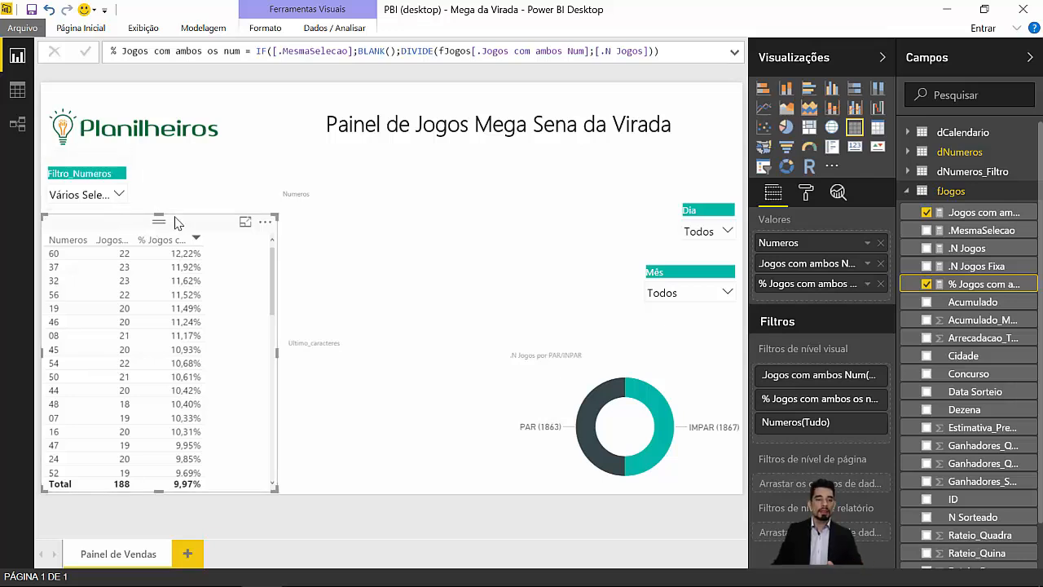
Step: Add .N Jogos as the value of the Numeros column chart and sort the chart by .N Jogos
{"action": "left_click_drag", "start_coordinate": [970, 249], "coordinate": [435, 254]}
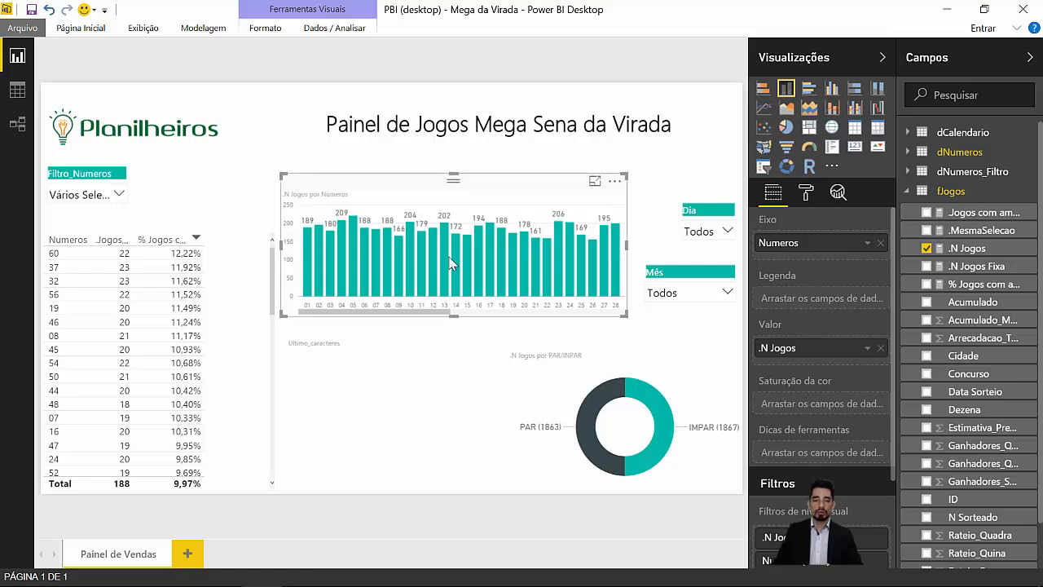
{"action": "left_click", "coordinate": [616, 187]}
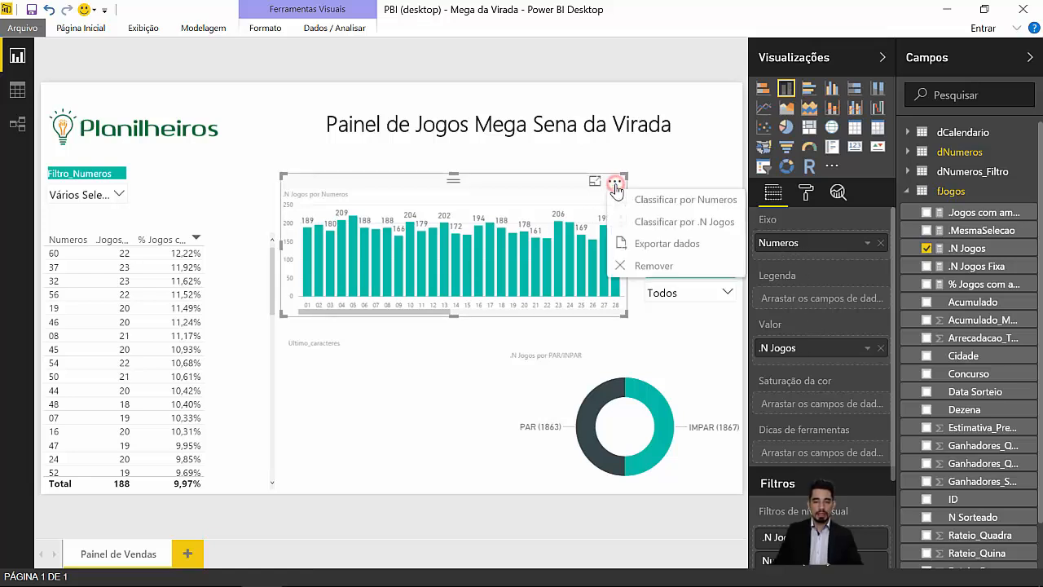
{"action": "left_click", "coordinate": [672, 223]}
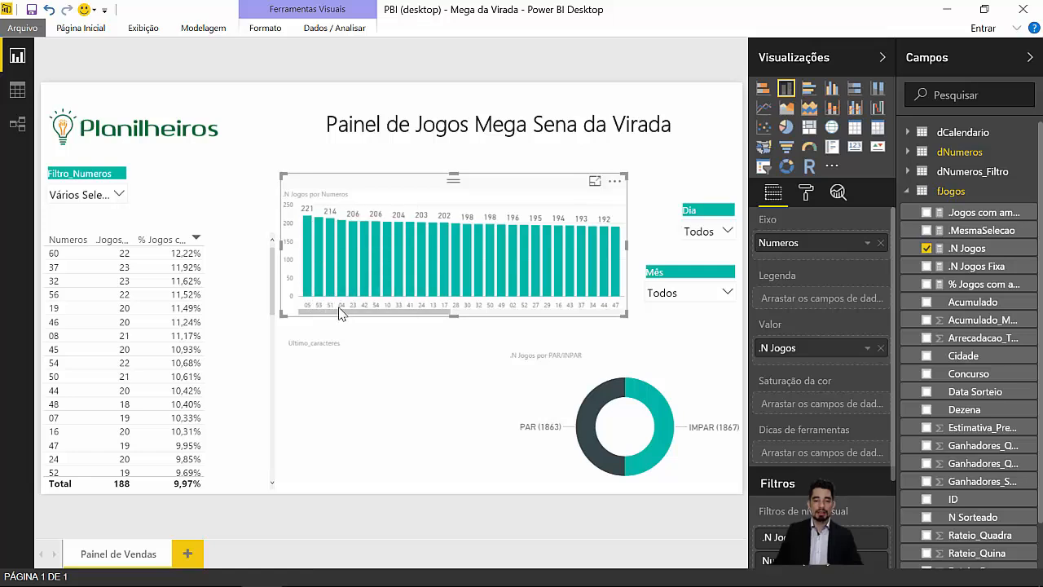
Step: Add .N Jogos as the value of the Ultimo_caracteres bar chart and sort the chart by .N Jogos
{"action": "left_click", "coordinate": [411, 360]}
{"action": "left_click_drag", "start_coordinate": [978, 248], "coordinate": [825, 355]}
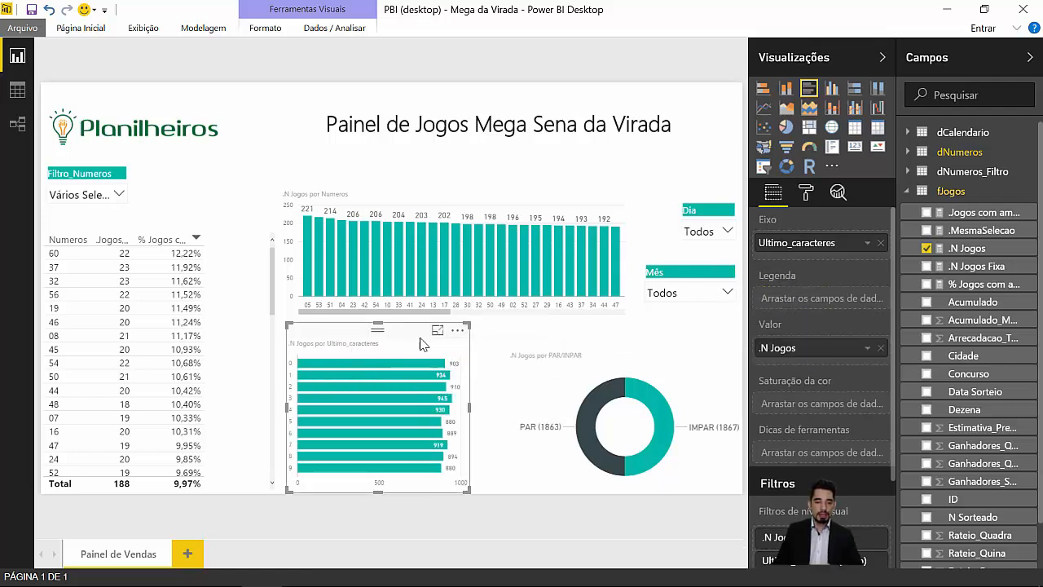
{"action": "left_click", "coordinate": [457, 330]}
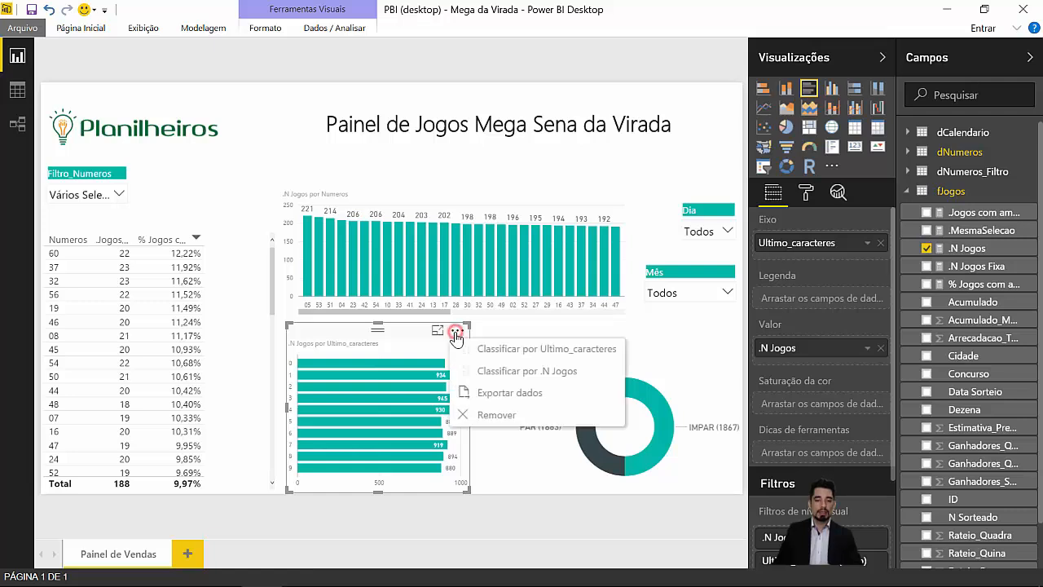
{"action": "left_click", "coordinate": [492, 373]}
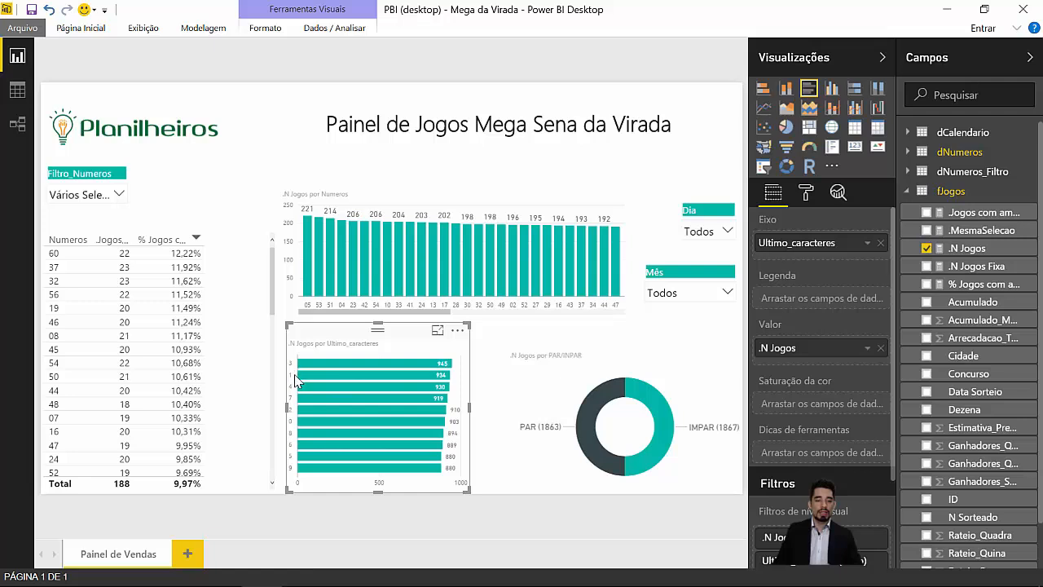
{"action": "mouse_move", "coordinate": [298, 398]}
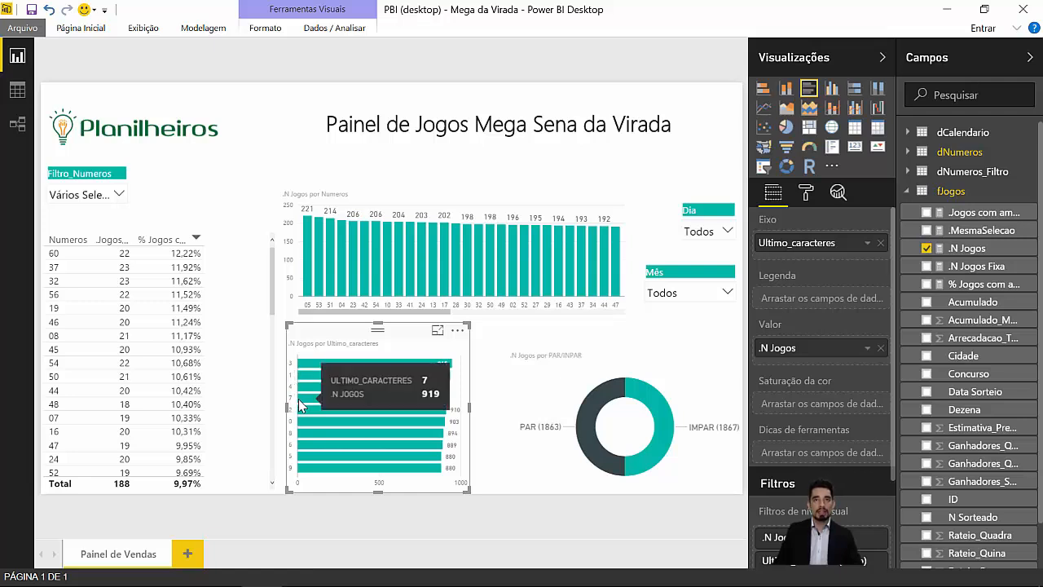
Step: Filter the report to day 31,00 and the month dezembro with the Dia and Mês slicers
{"action": "left_click", "coordinate": [727, 232]}
{"action": "scroll", "coordinate": [709, 301], "scroll_direction": "down", "scroll_amount": 5}
{"action": "scroll", "coordinate": [709, 310], "scroll_direction": "down", "scroll_amount": 2}
{"action": "left_click", "coordinate": [689, 344]}
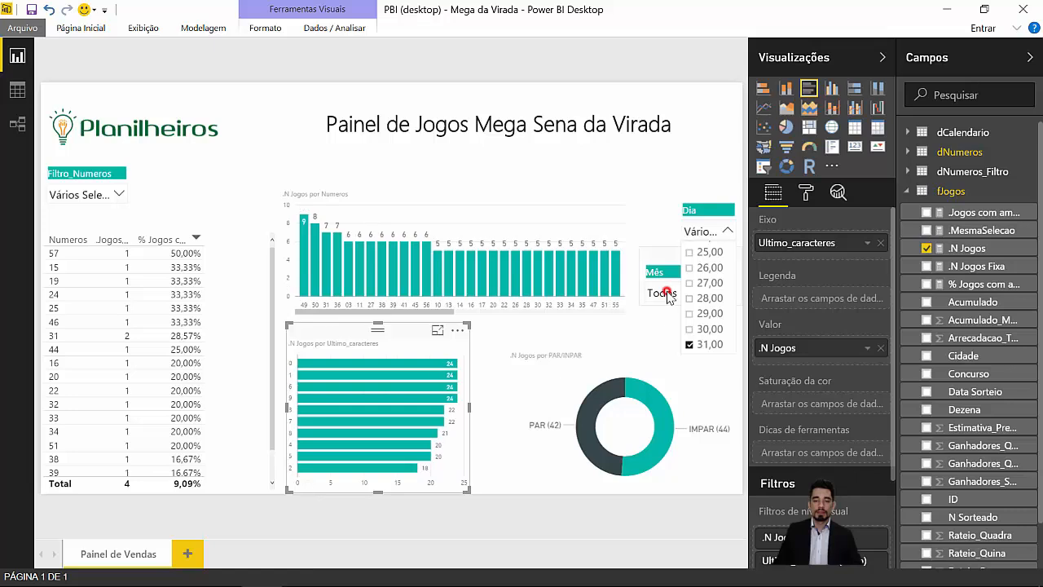
{"action": "left_click", "coordinate": [666, 294]}
{"action": "left_click", "coordinate": [662, 343]}
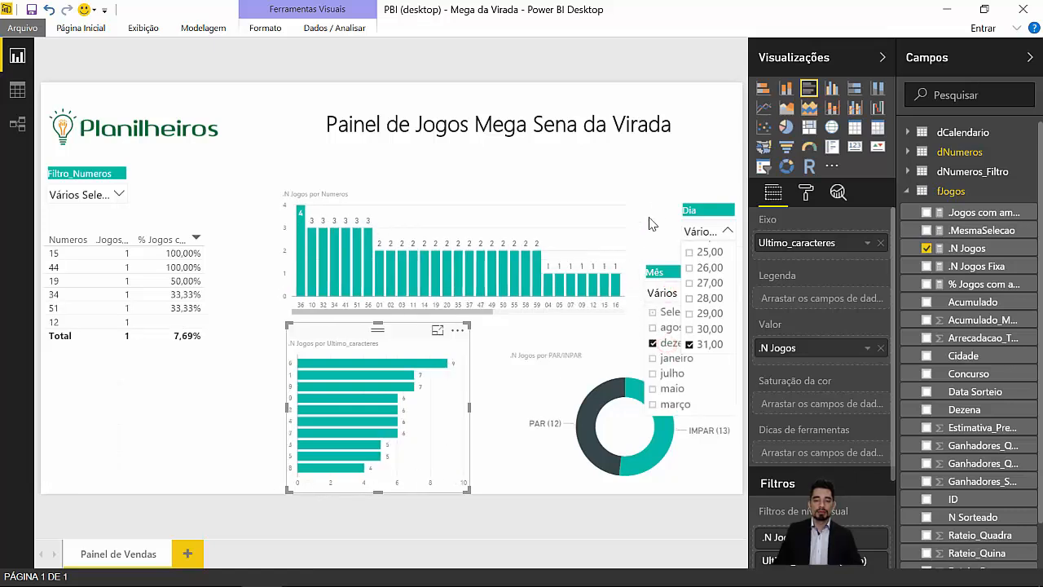
{"action": "left_click", "coordinate": [727, 232]}
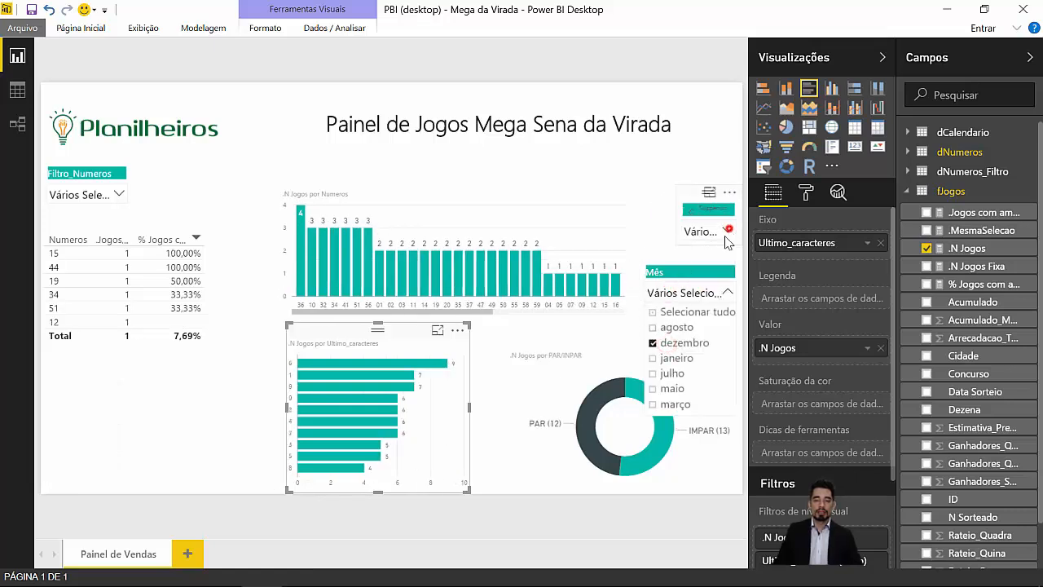
{"action": "left_click", "coordinate": [727, 291]}
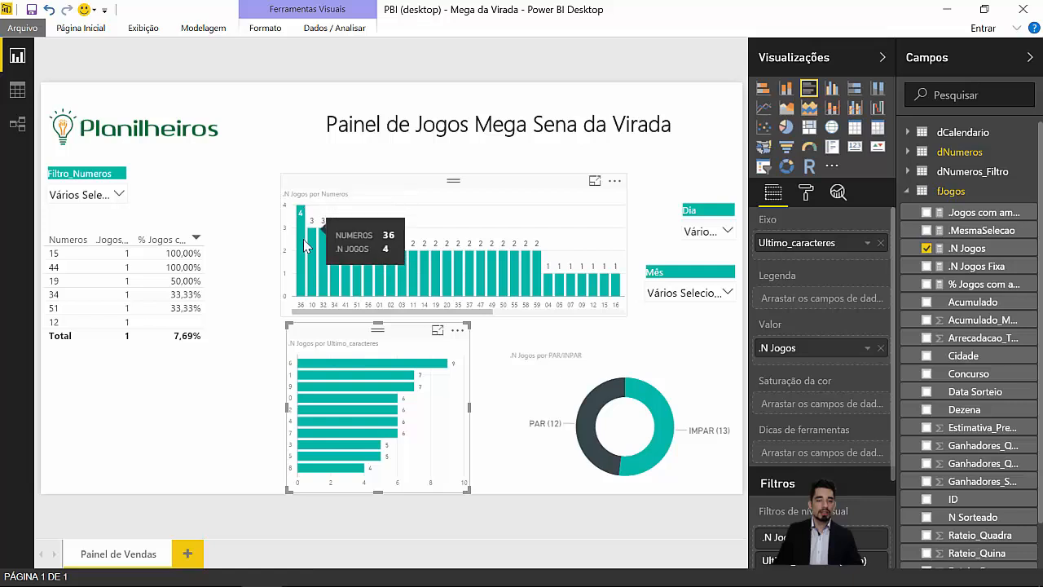
Step: Replace number 12 with 36 in the Filtro_Numeros slicer and review the table's percentages
{"action": "left_click", "coordinate": [118, 196]}
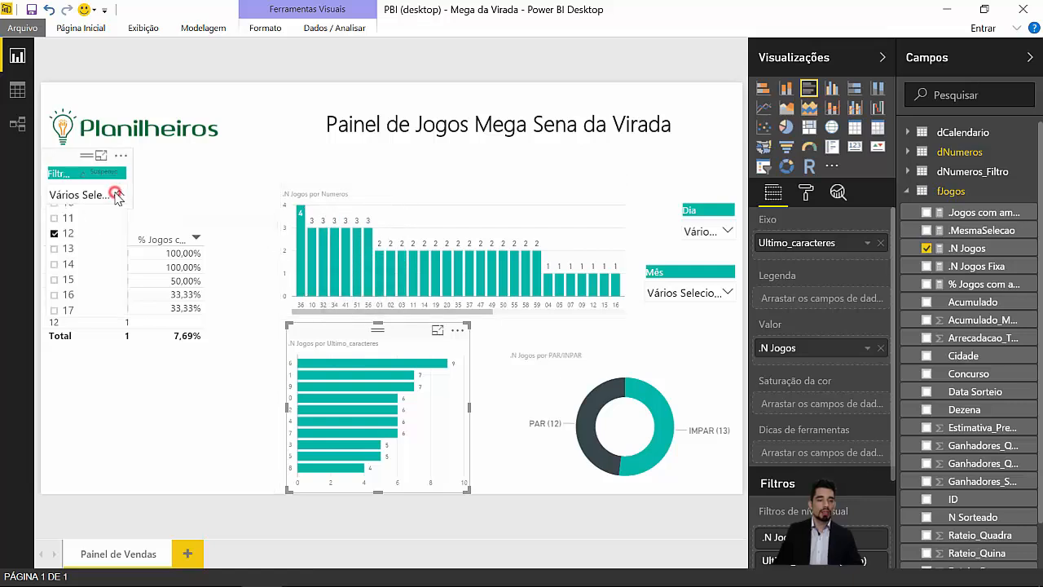
{"action": "left_click", "coordinate": [65, 233]}
{"action": "left_click", "coordinate": [119, 195]}
{"action": "left_click", "coordinate": [108, 194]}
{"action": "scroll", "coordinate": [102, 271], "scroll_direction": "down", "scroll_amount": 5}
{"action": "scroll", "coordinate": [102, 269], "scroll_direction": "down", "scroll_amount": 2}
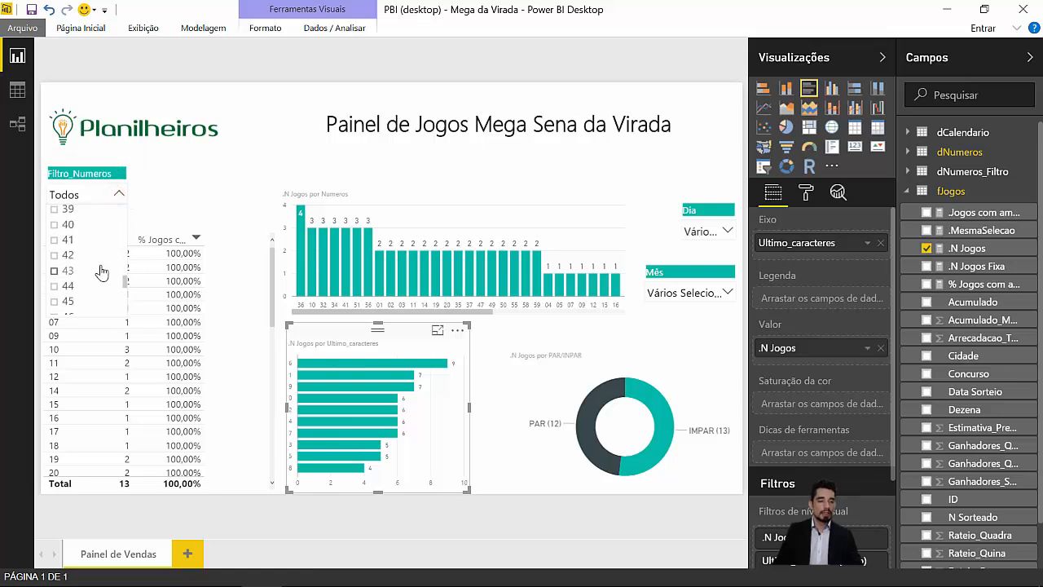
{"action": "left_click", "coordinate": [65, 218]}
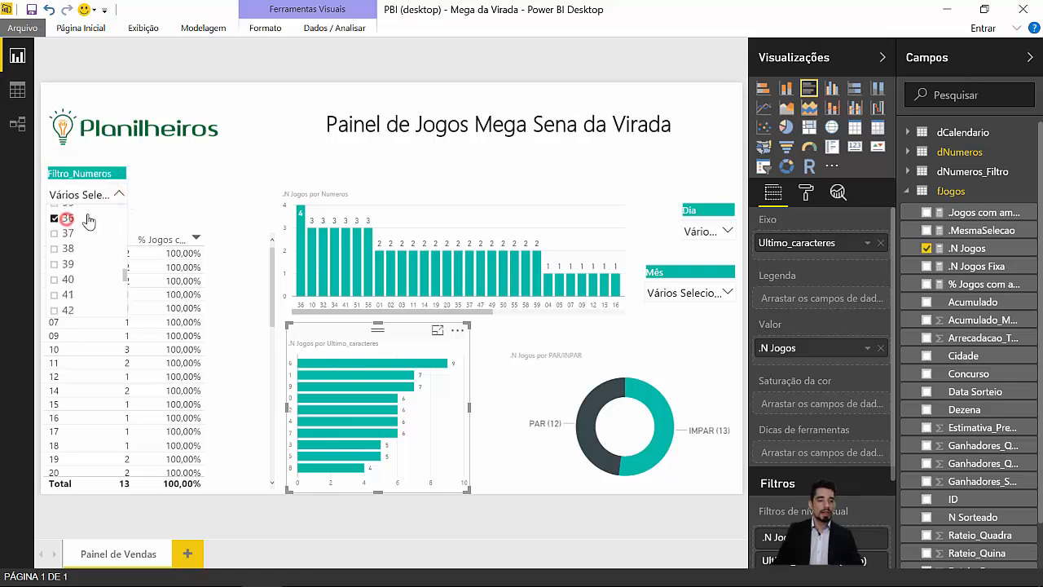
{"action": "left_click", "coordinate": [120, 194]}
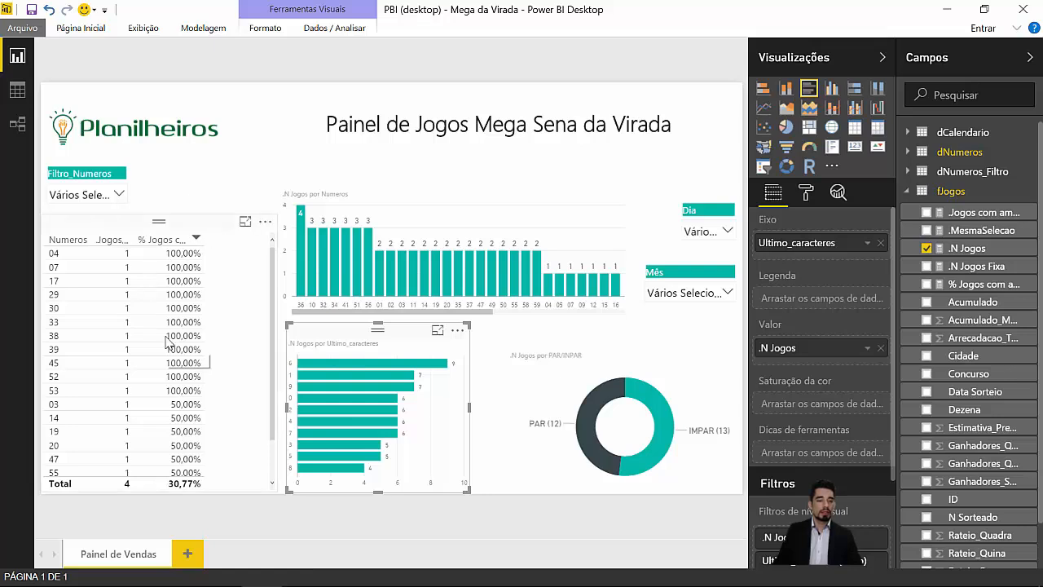
{"action": "scroll", "coordinate": [167, 341], "scroll_direction": "down", "scroll_amount": 2}
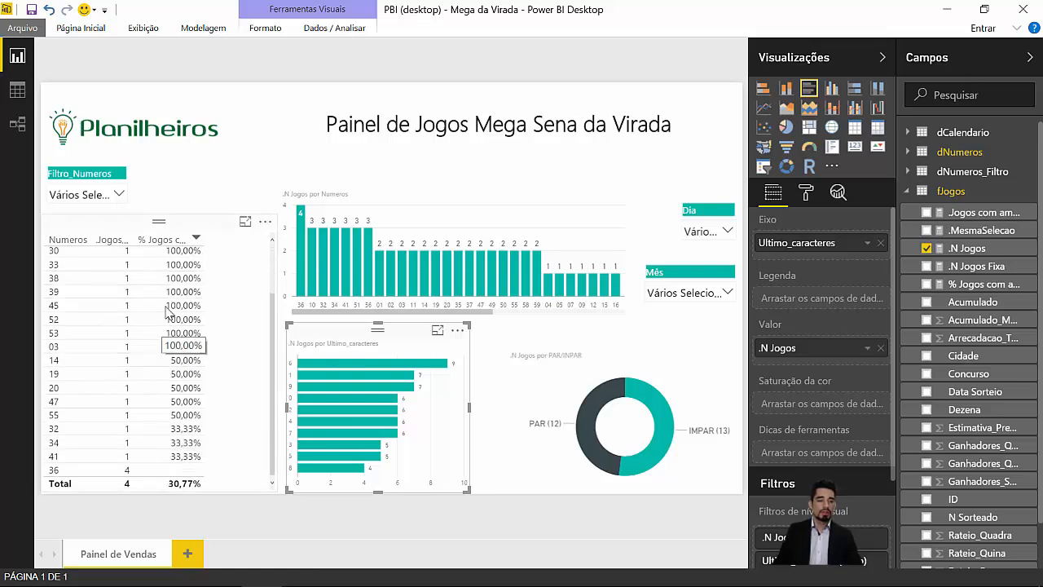
{"action": "scroll", "coordinate": [167, 310], "scroll_direction": "up", "scroll_amount": 2}
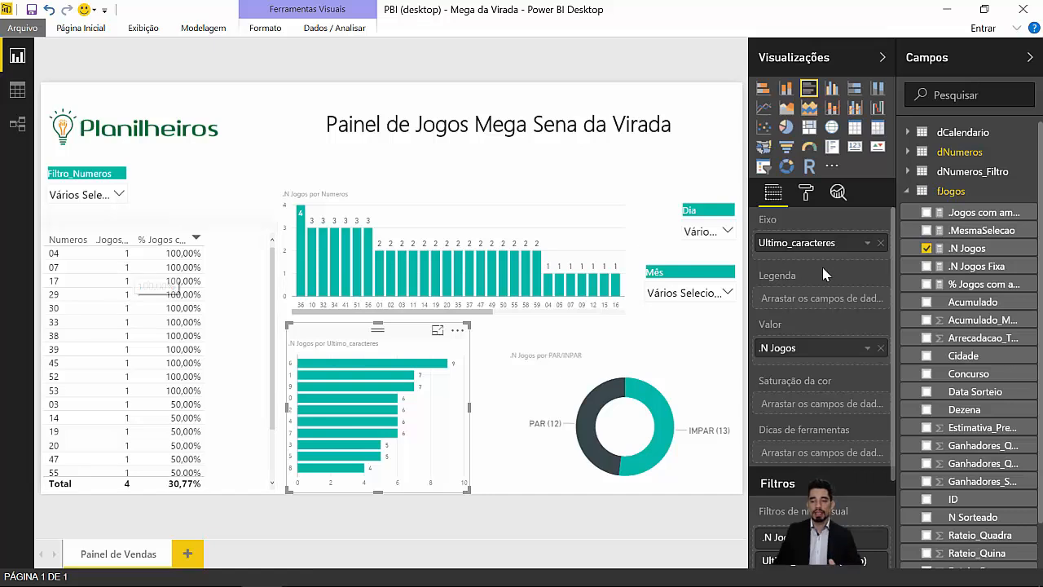
Step: Add a narrowed .N Jogos column before the percentage column and sort the table by .Jogos com ambos Num, highest first
{"action": "left_click_drag", "start_coordinate": [994, 251], "coordinate": [195, 271]}
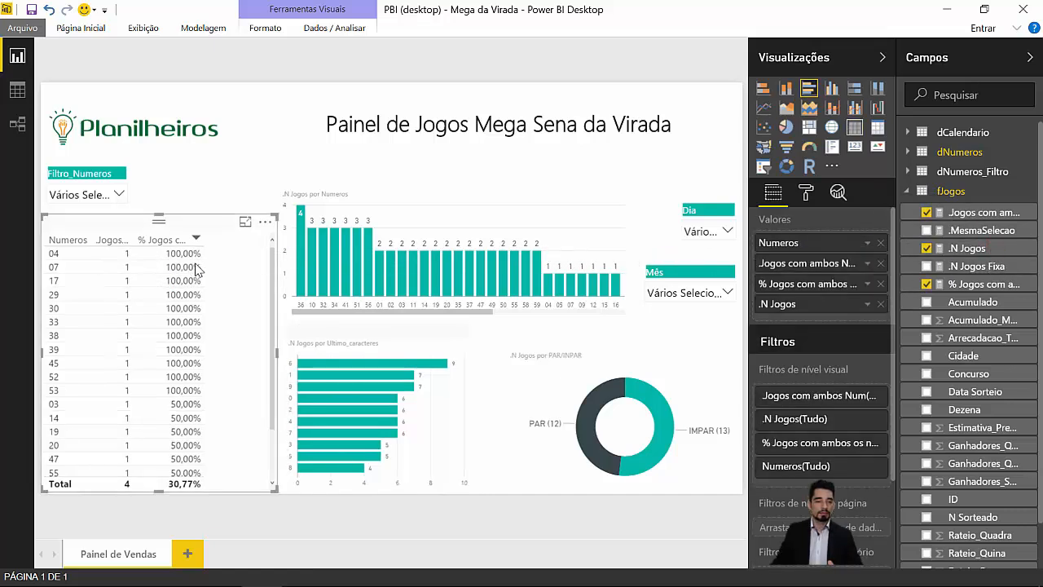
{"action": "left_click_drag", "start_coordinate": [774, 304], "coordinate": [772, 281]}
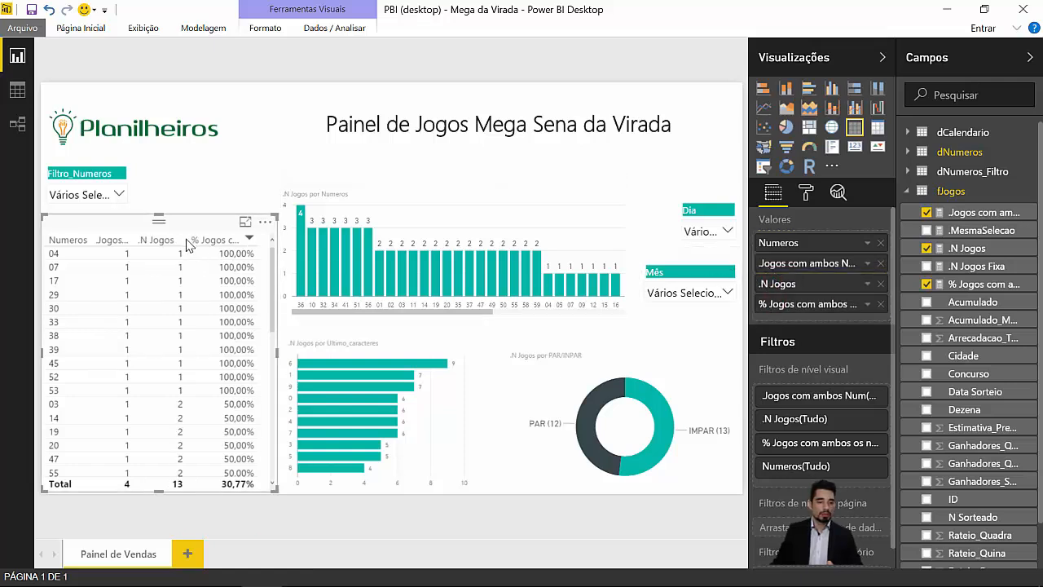
{"action": "left_click_drag", "start_coordinate": [181, 238], "coordinate": [122, 244]}
{"action": "left_click", "coordinate": [112, 240]}
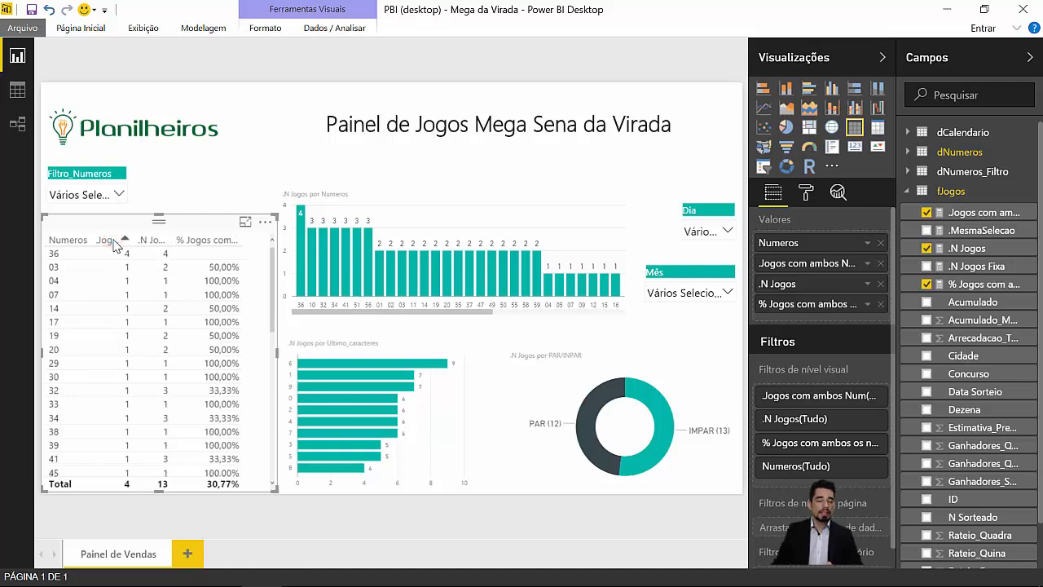